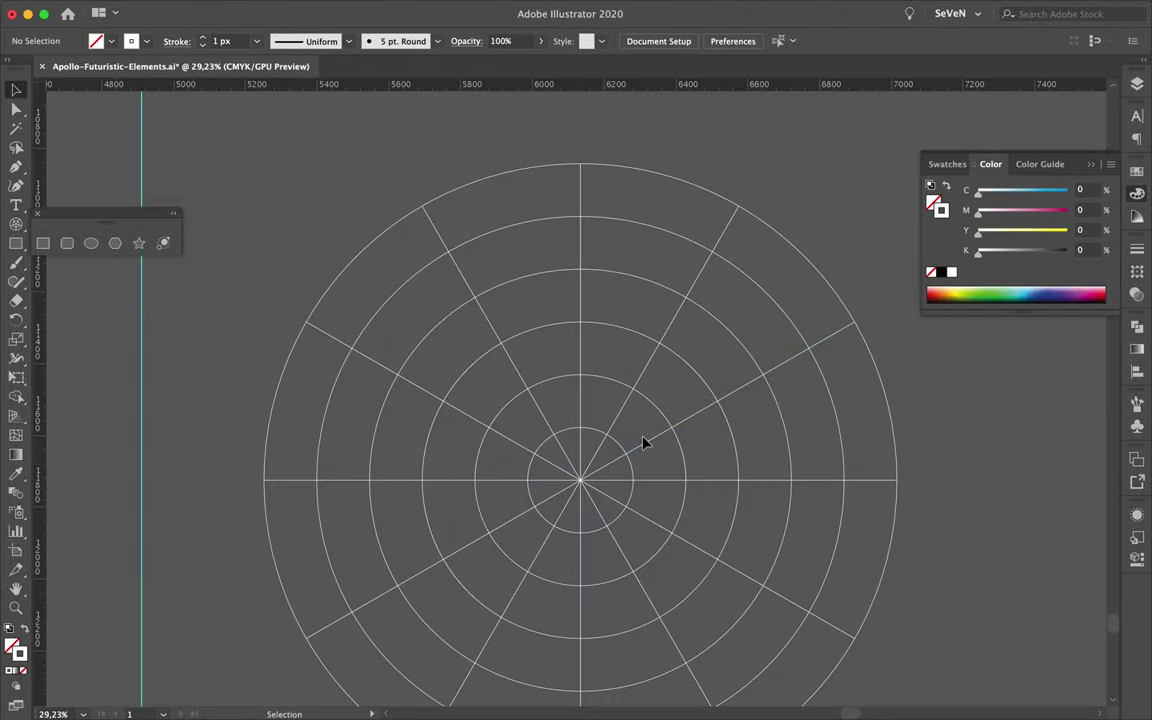
Step: Shorten the left and upper spokes so they stop at inner rings, then select the outer circle
key("a")
left_click_drag(620, 428, 574, 490)
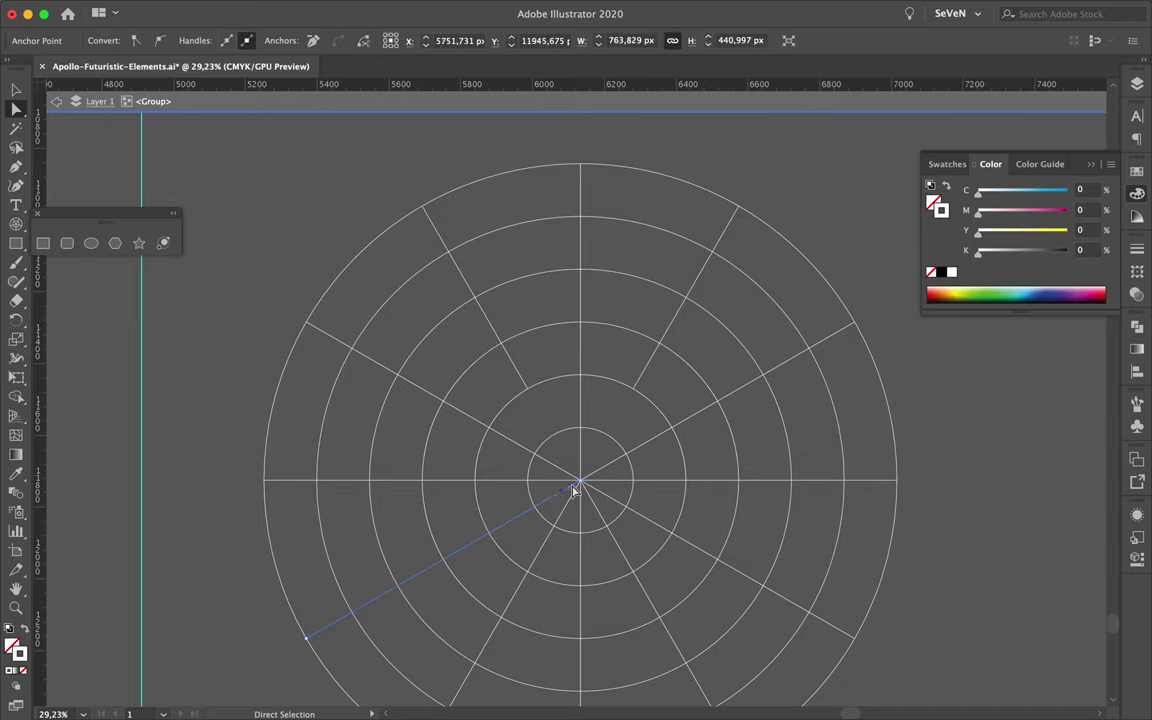
left_click(583, 482)
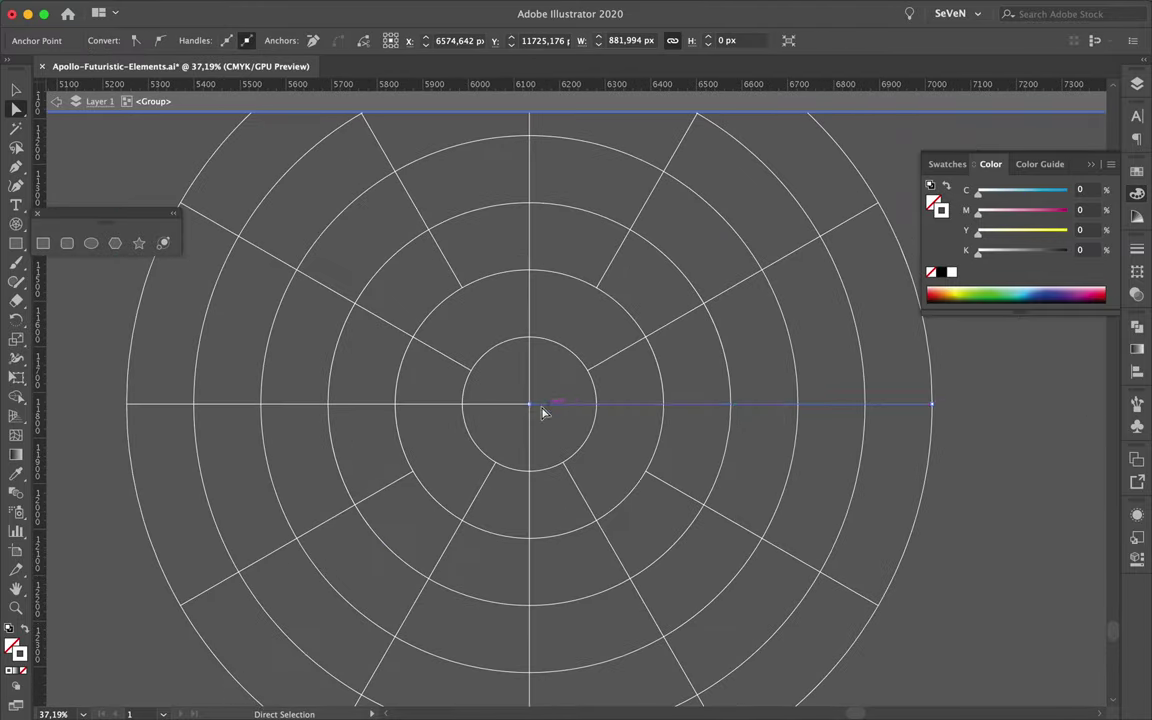
left_click_drag(519, 405, 487, 412)
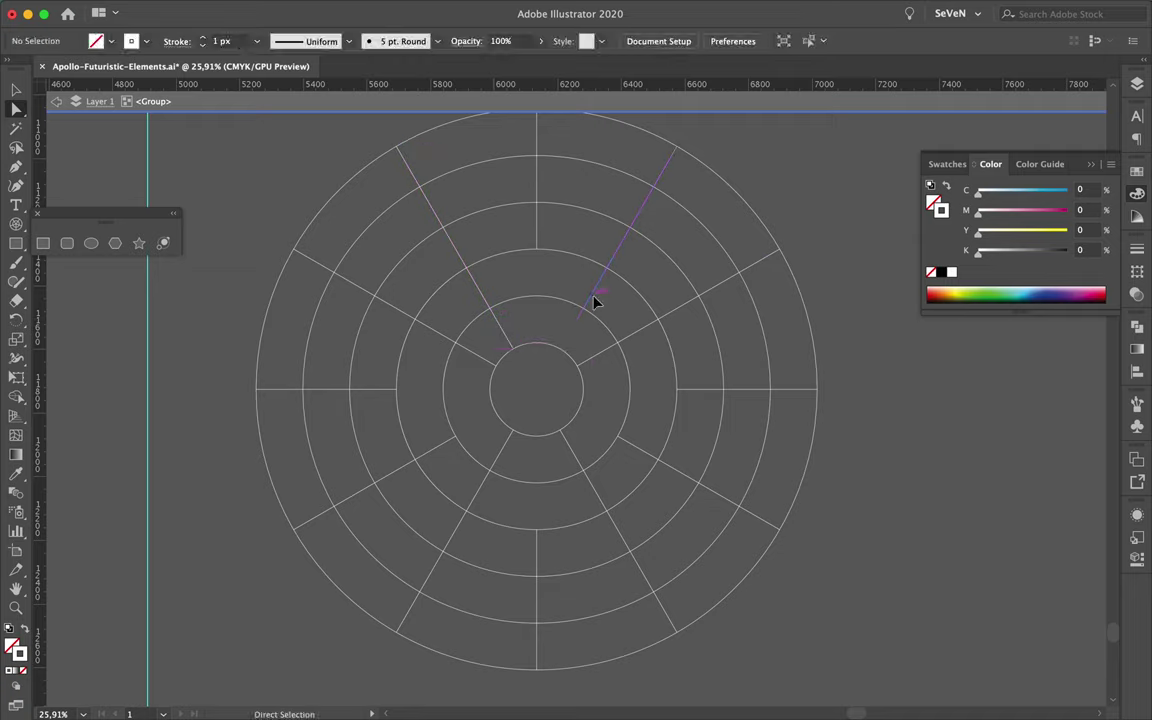
left_click_drag(597, 301, 496, 369)
left_click_drag(592, 368, 577, 355)
left_click_drag(443, 391, 396, 394)
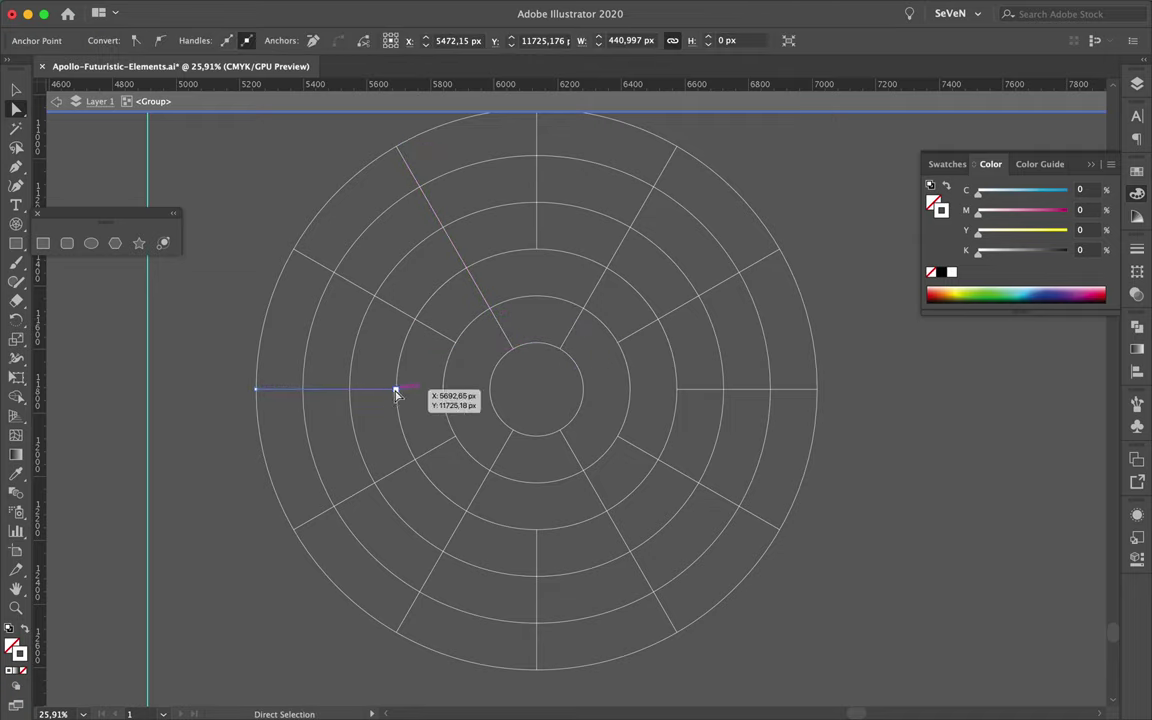
left_click(614, 431)
left_click(282, 510)
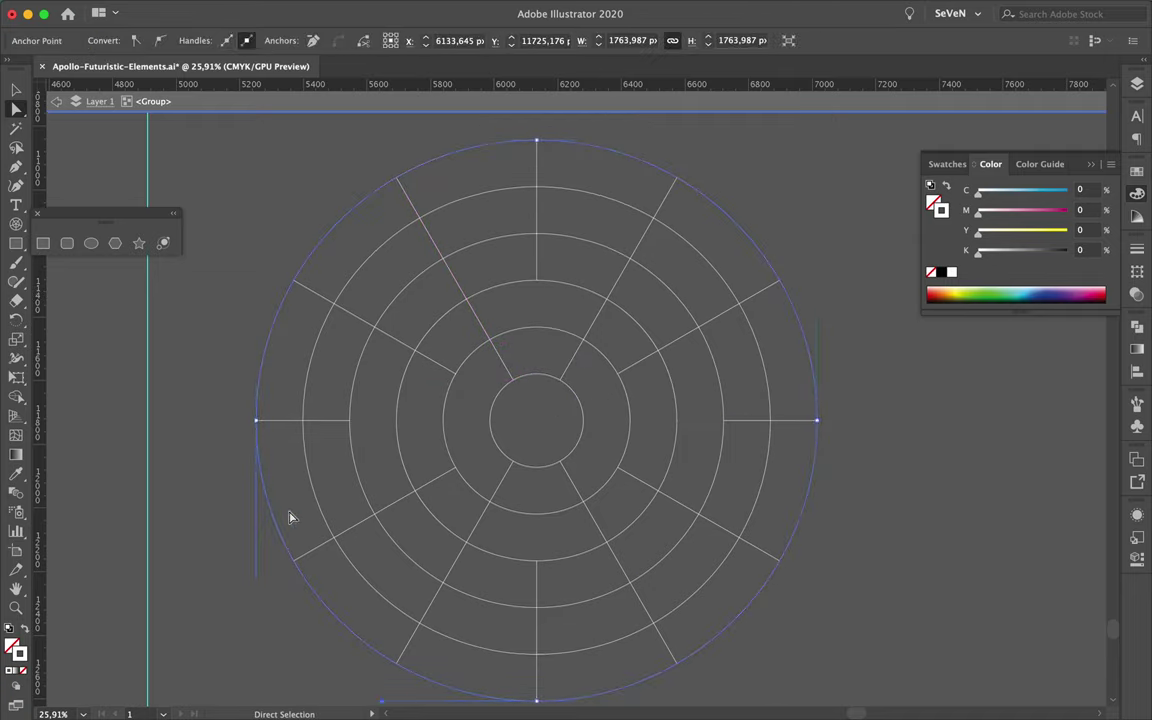
Step: Give the outer circle a 282 px dashed stroke with 173 px dashes
key("v")
left_click(1137, 249)
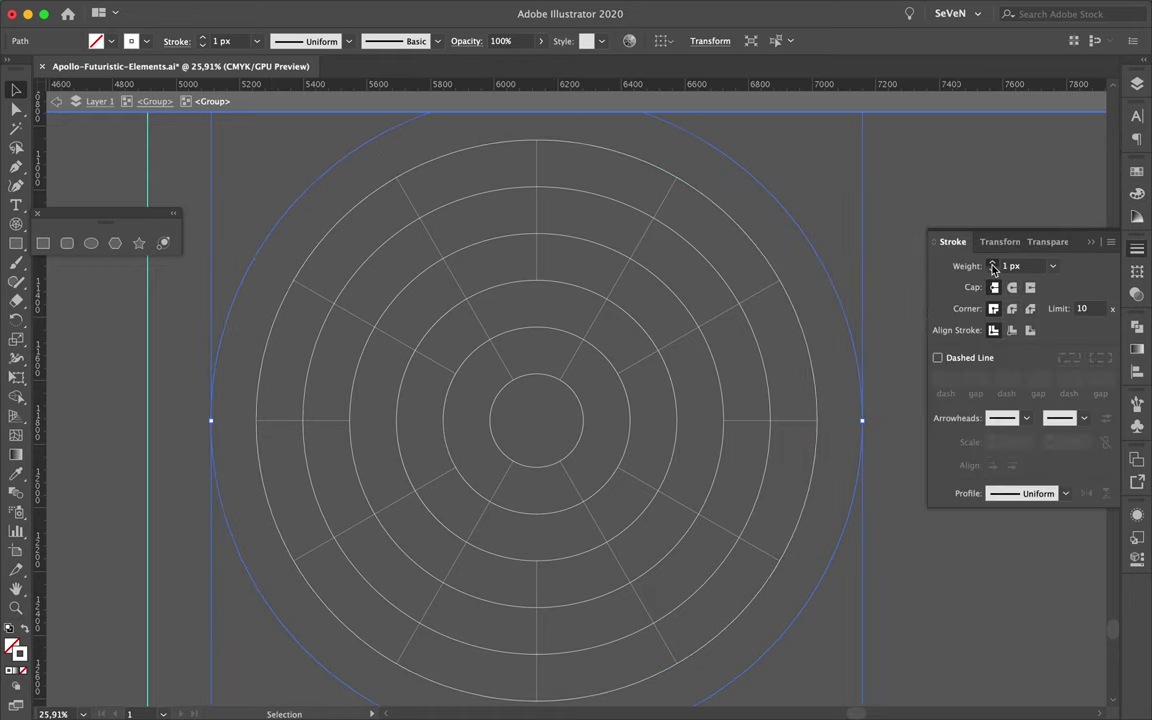
scroll(1016, 266, "up", 5)
scroll(1016, 266, "up", 2)
left_click(938, 357)
type("26")
key("Tab")
scroll(948, 381, "up", 10)
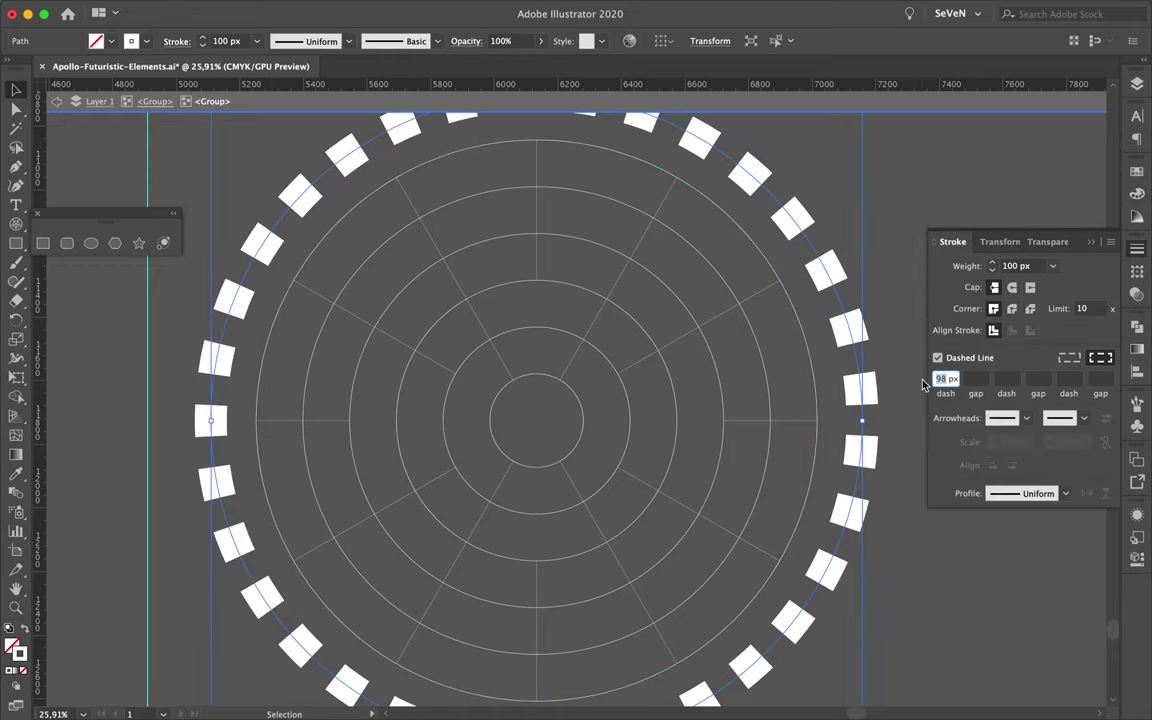
scroll(948, 381, "up", 5)
scroll(993, 266, "up", 10)
scroll(993, 266, "up", 5)
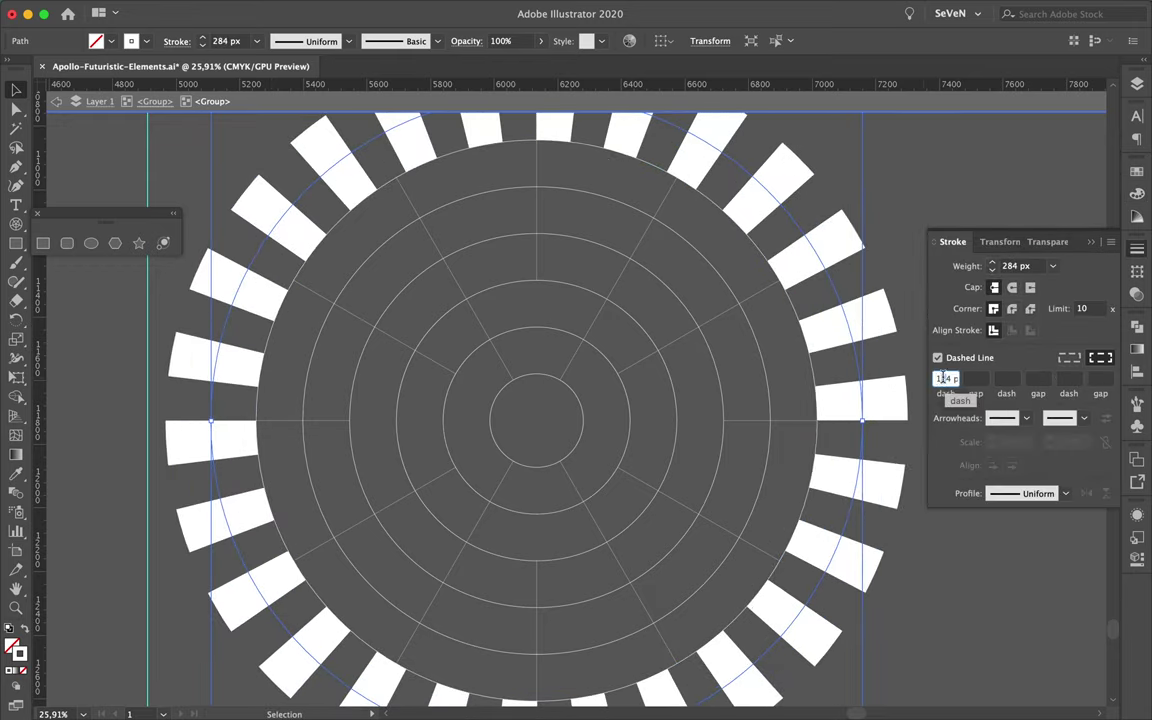
scroll(943, 378, "up", 5)
scroll(980, 379, "up", 4)
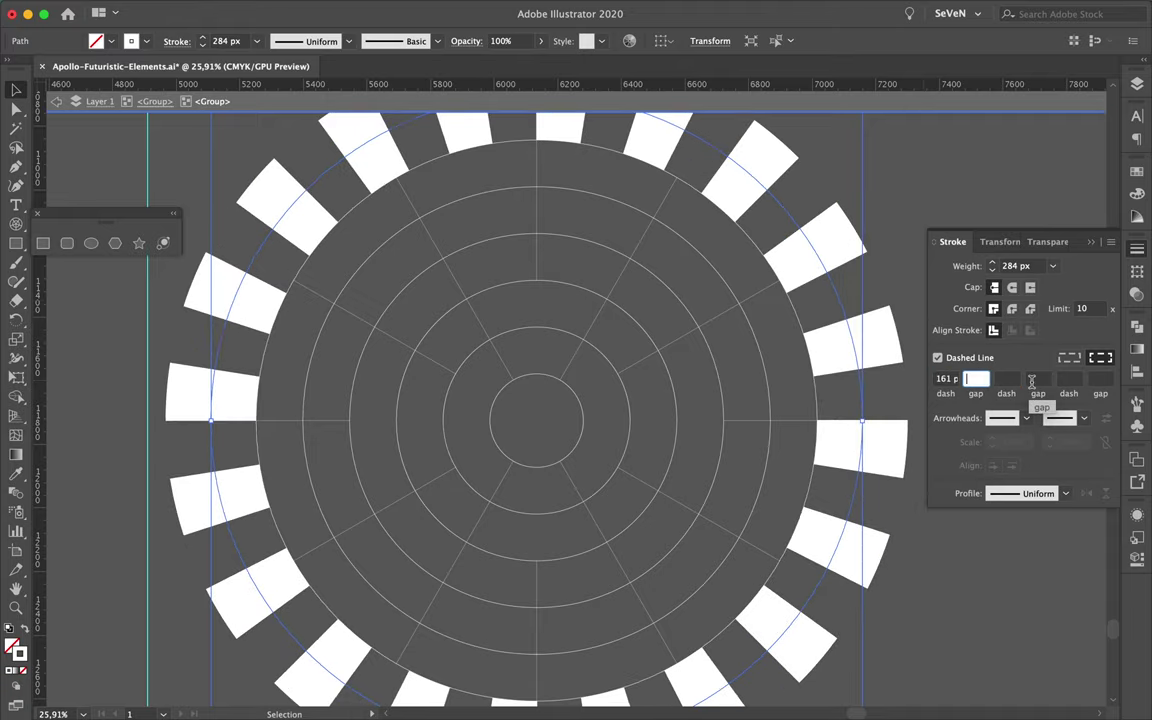
scroll(1015, 266, "up", 3)
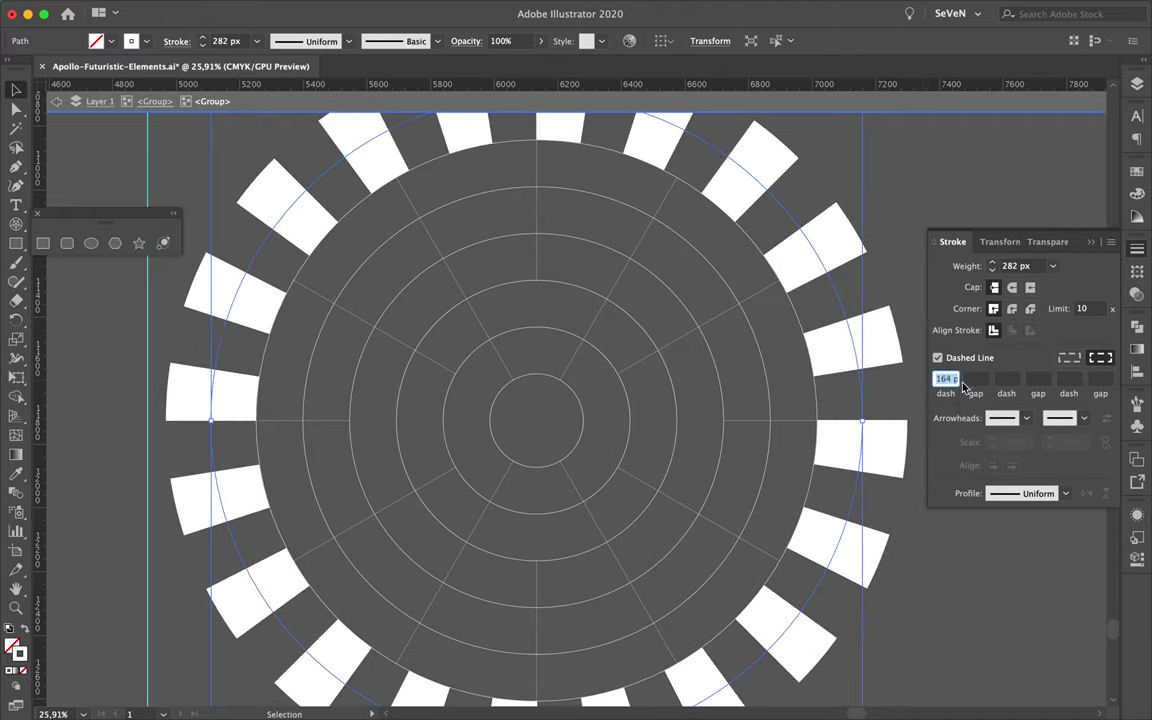
scroll(963, 388, "up", 5)
scroll(692, 427, "up", 5)
scroll(692, 427, "down", 2)
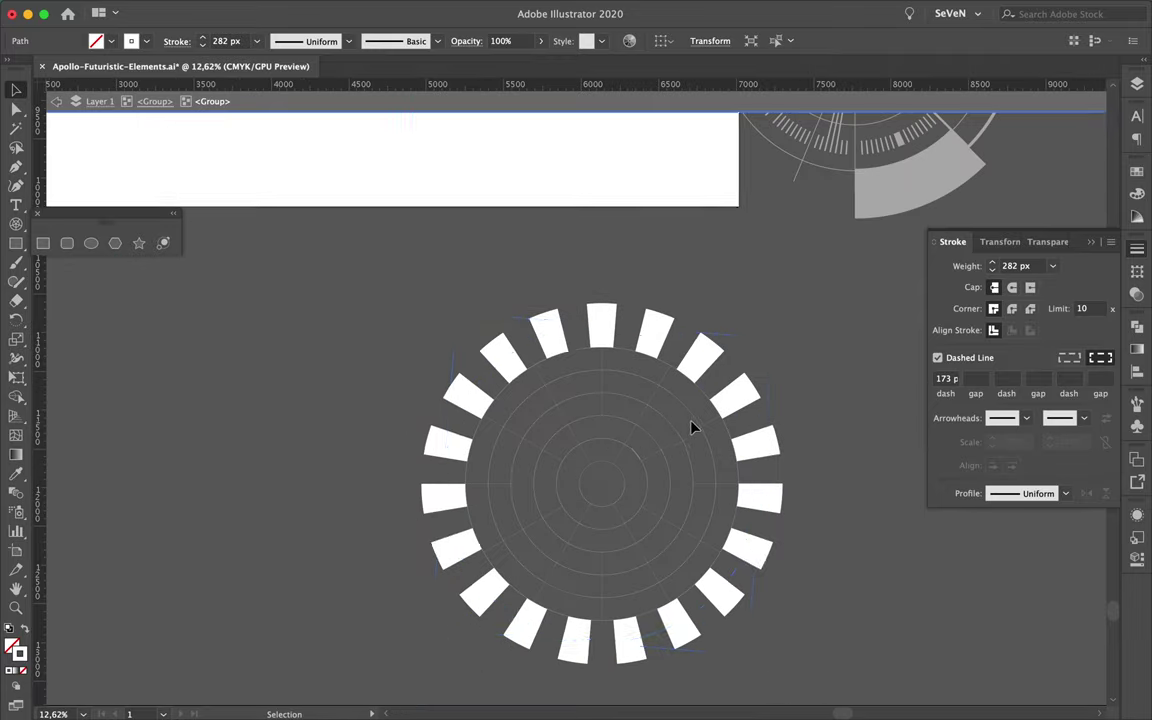
Step: Expand the dashed ring's appearance into separate block shapes
left_click(682, 337)
left_click(200, 10)
left_click(249, 224)
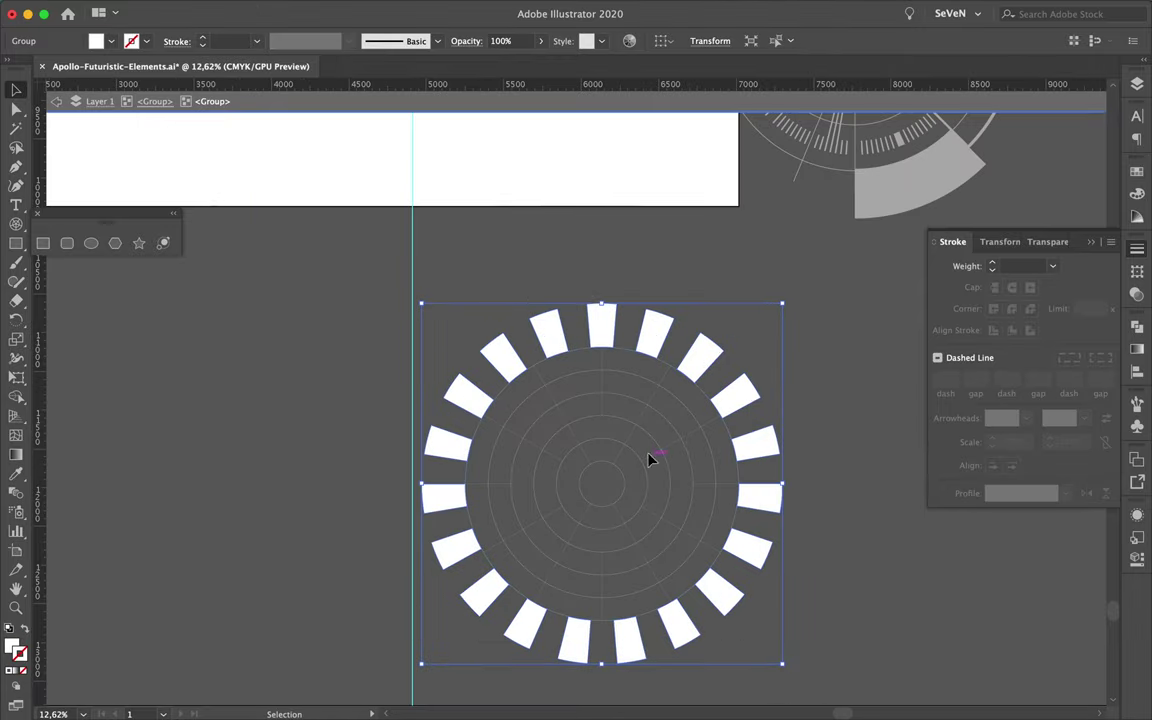
Step: Swap fill and stroke on the expanded ring so its blocks become white outlines
left_click(26, 630)
scroll(636, 368, "up", 2)
scroll(573, 323, "down", 5)
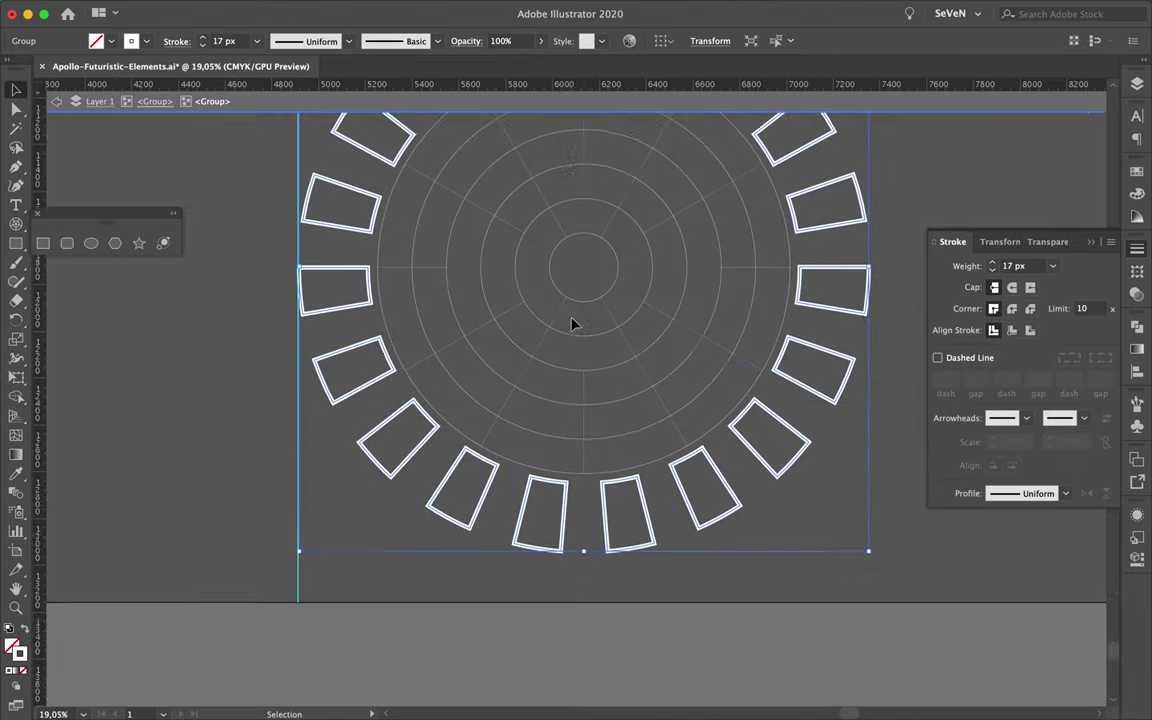
key("a")
left_click(424, 545)
Step: Delete several alternating frames from the ring as a test
scroll(720, 406, "down", 5)
scroll(745, 391, "up", 10)
scroll(338, 381, "down", 3)
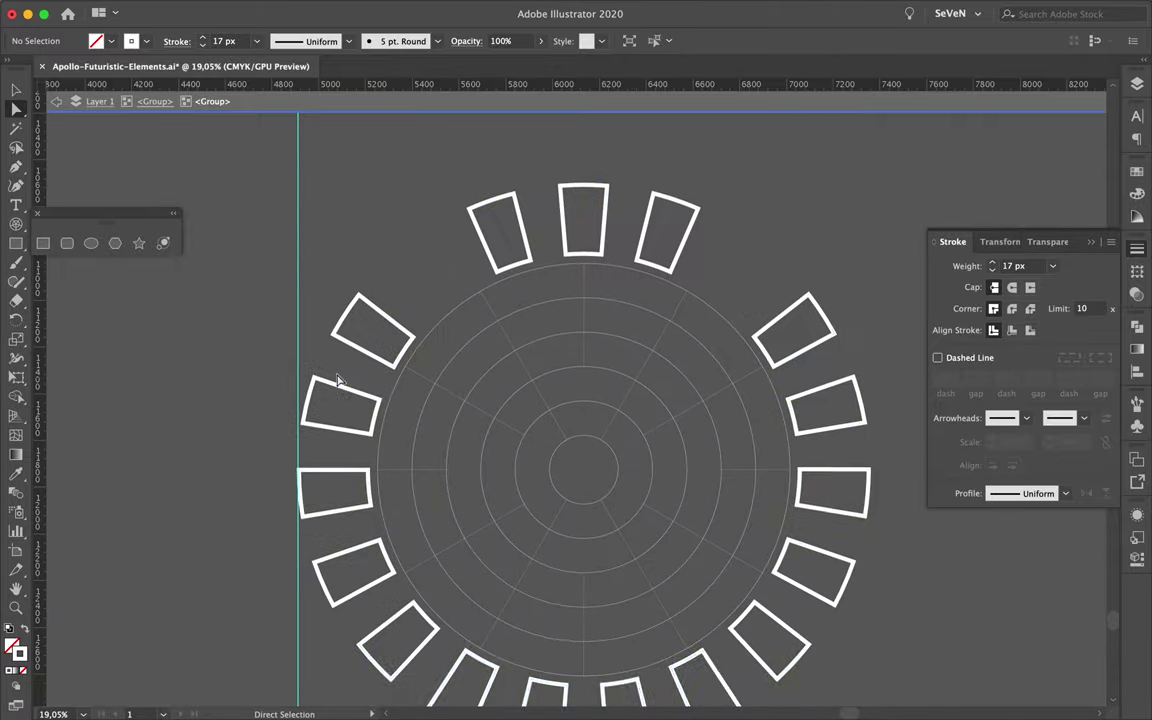
left_click(338, 381)
key("Delete")
left_click(319, 563)
key("Delete")
scroll(745, 540, "down", 2)
key("Delete")
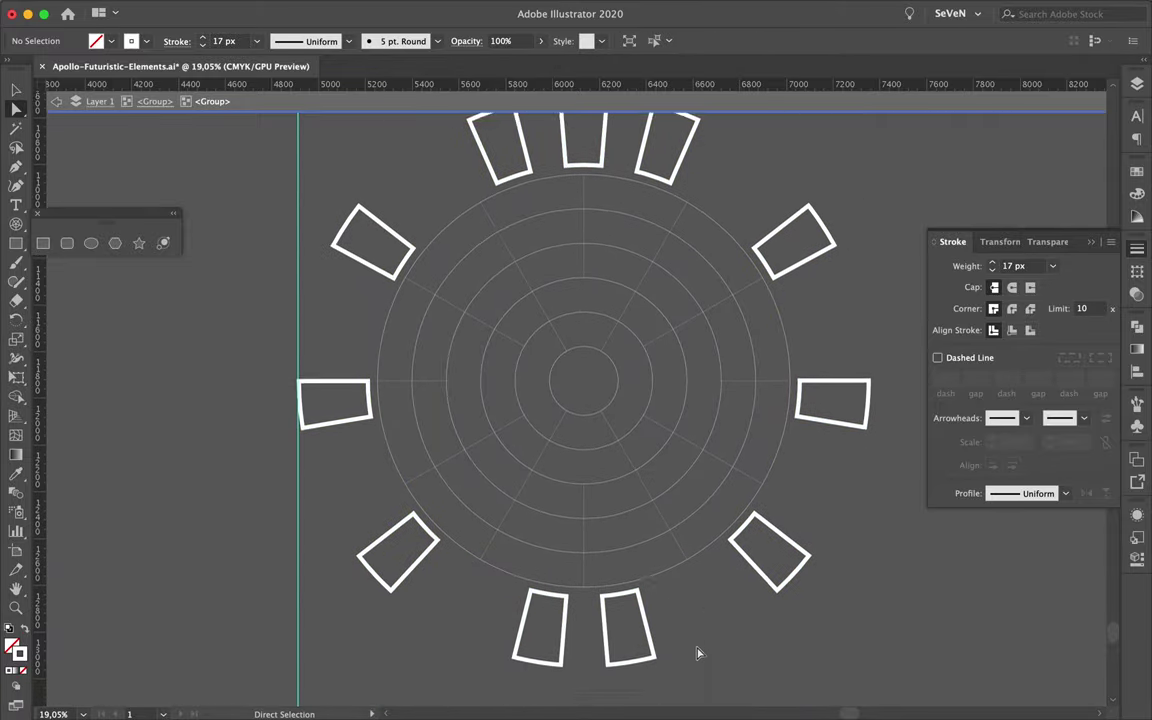
Step: Undo the deletions to restore the full ring of white outlined frames
key("ctrl+z")
key("ctrl+z")
key("ctrl+z")
key("ctrl+z")
key("ctrl+z")
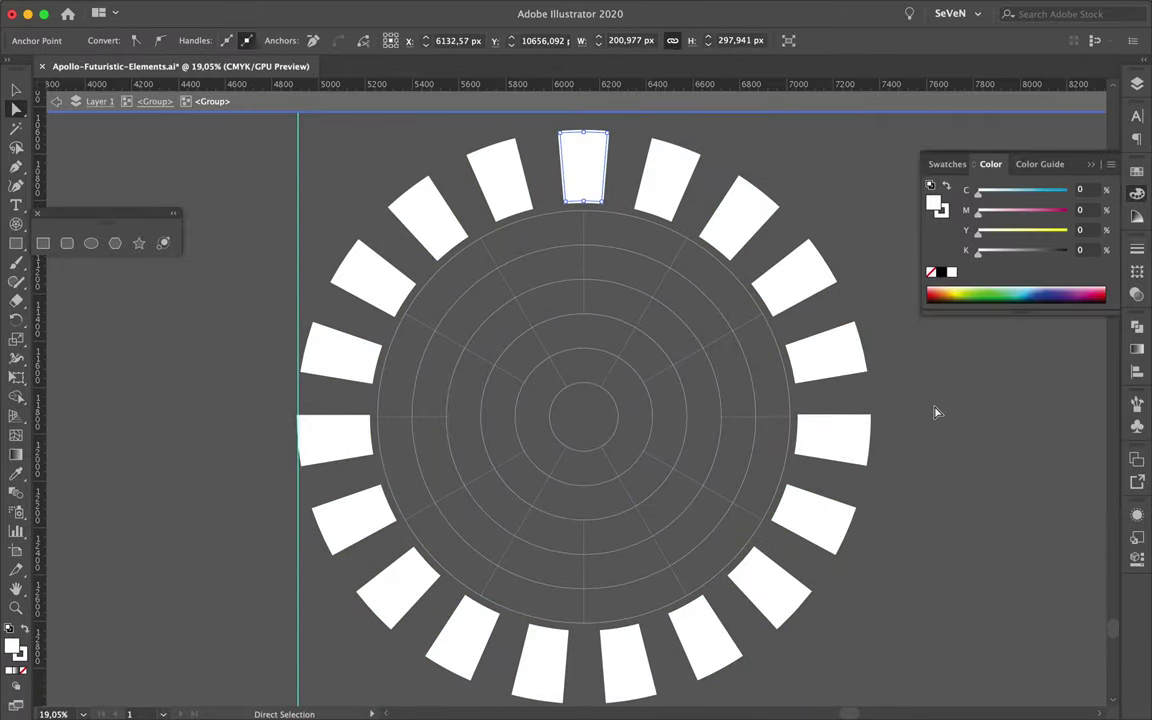
key("ctrl+z")
key("v")
left_click(566, 168)
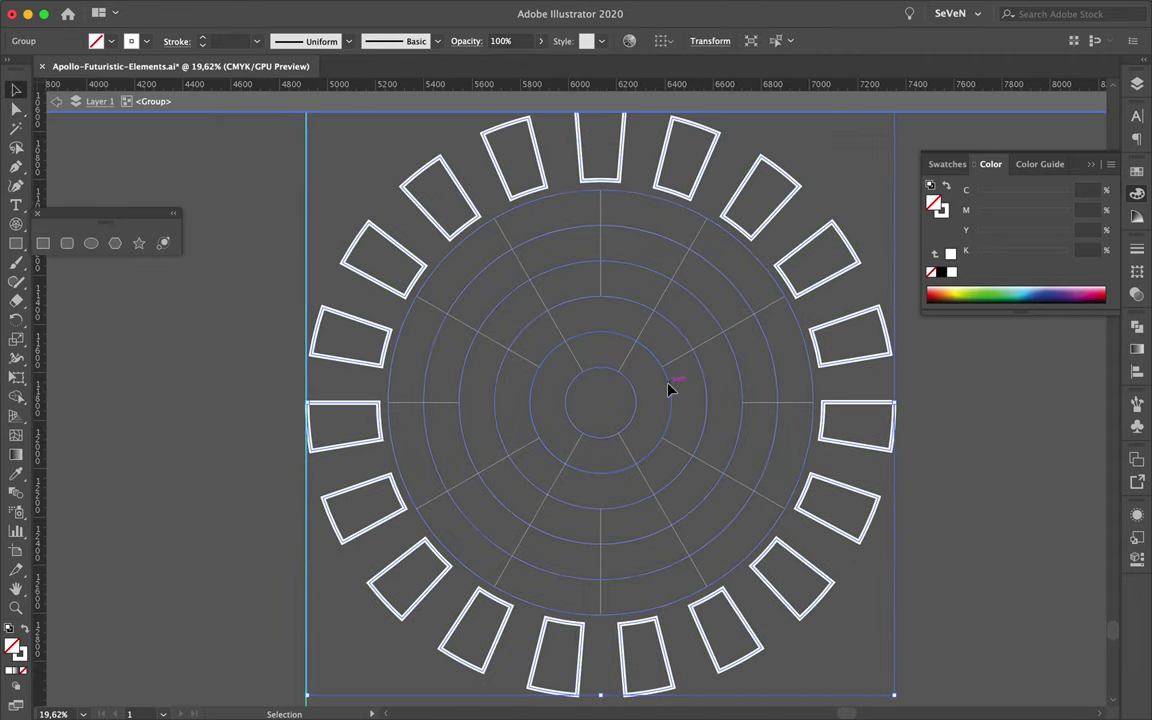
Step: Give the inner grid circle fine dashed ticks of 12 px dashes and 14 px gaps
double_click(670, 389)
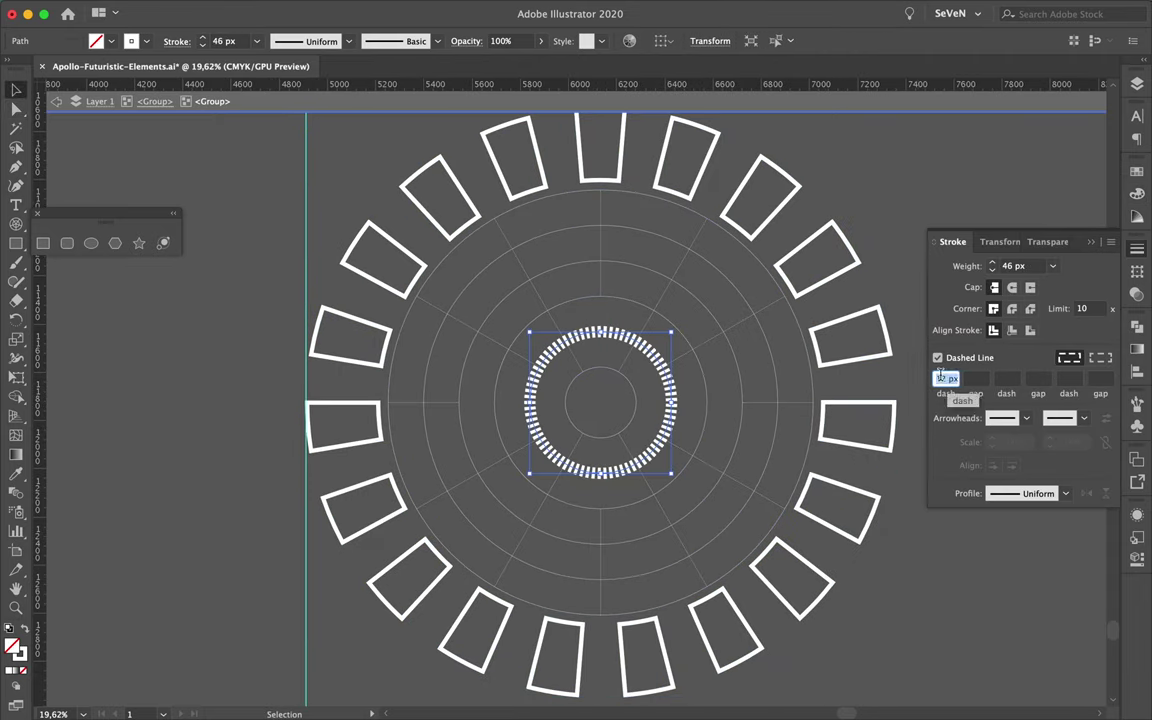
key("ctrl+shift+a")
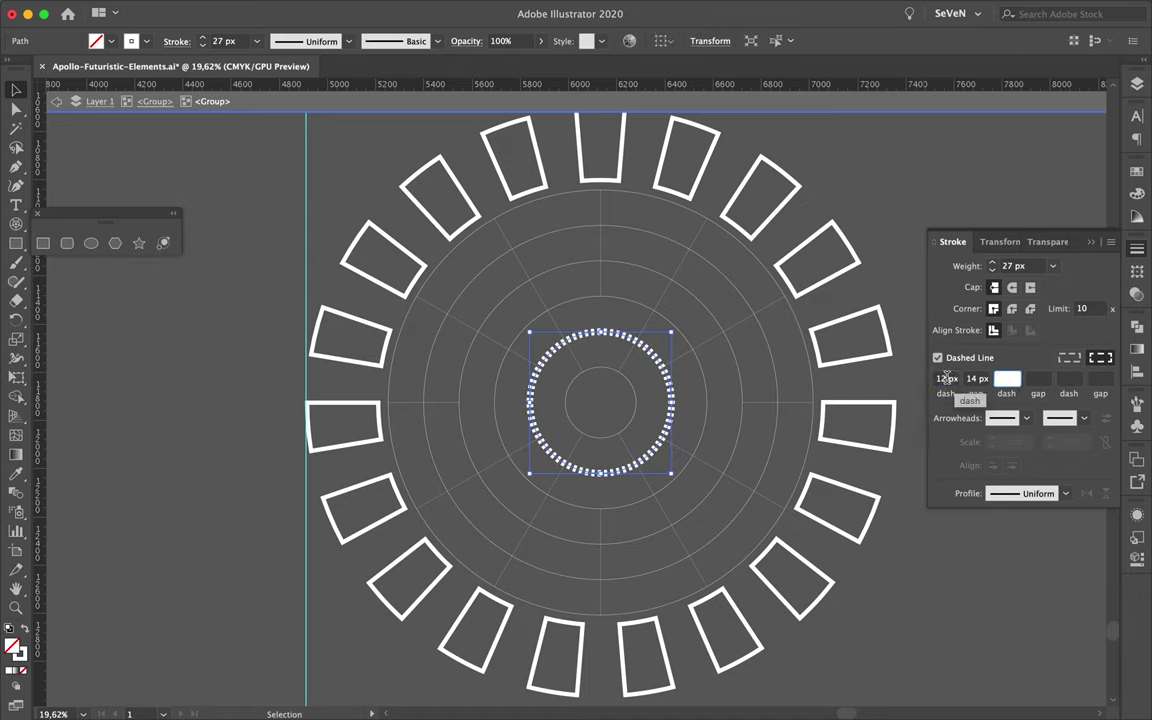
scroll(521, 279, "up", 3)
Step: Give a middle circle a 20 px stroke with 123 px dashes and 340 px gaps, then rotate it
left_click(802, 375)
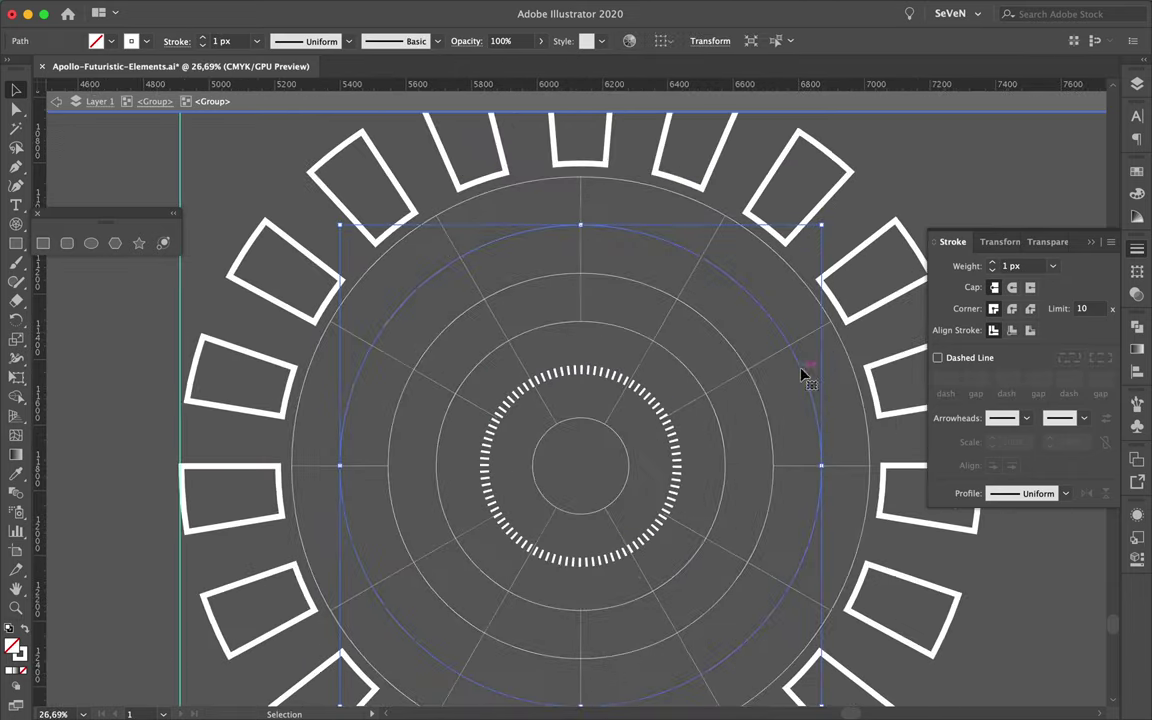
left_click(937, 357)
type("14")
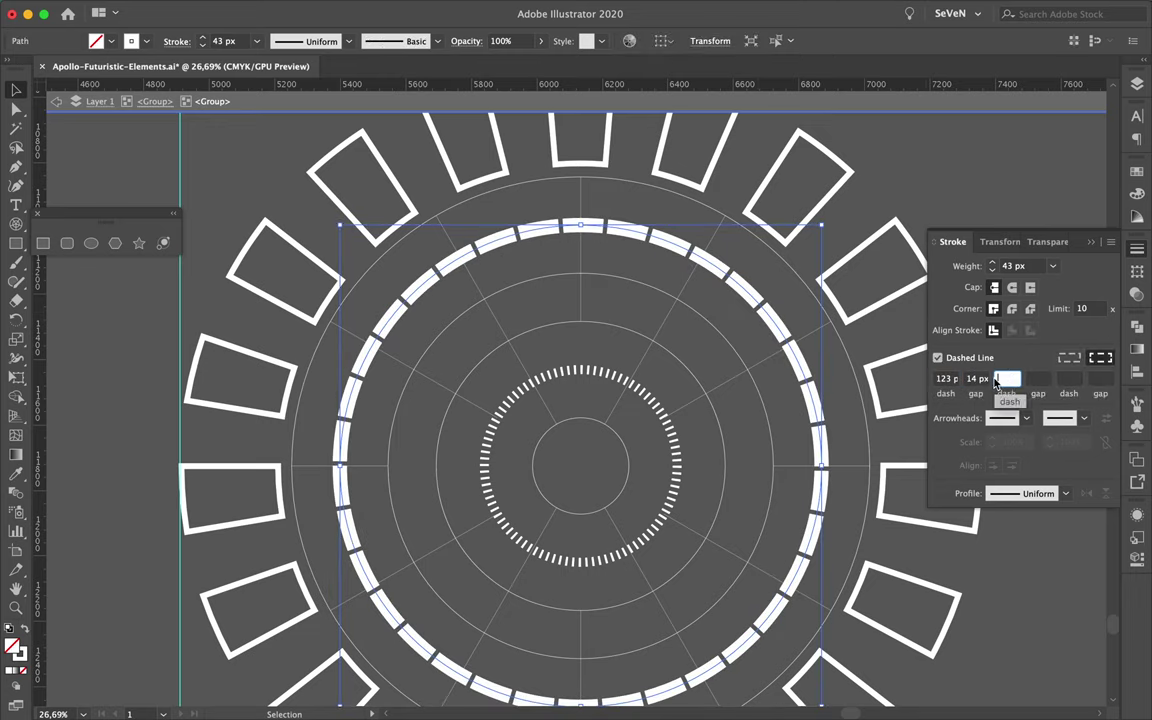
type("340")
key("Tab")
left_click(993, 270)
type("20")
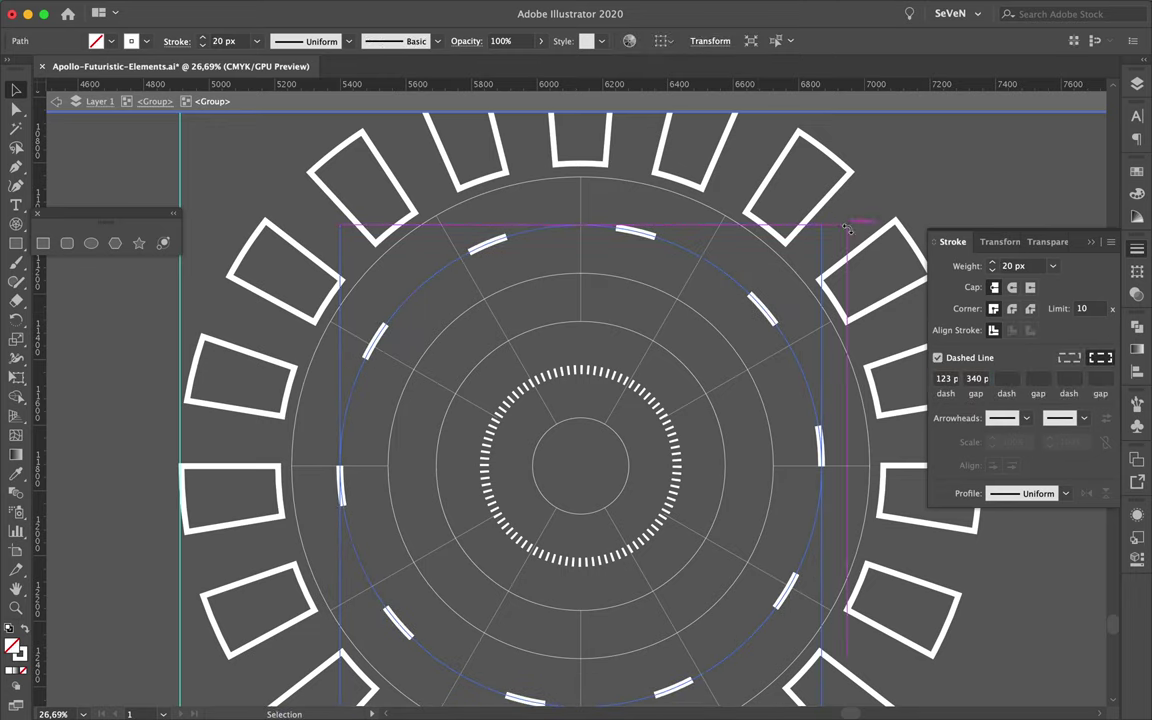
mouse_move(847, 228)
left_mouse_down()
mouse_move(792, 327)
mouse_move(608, 218)
left_mouse_up()
Step: Adjust the middle ring's dash length, then select the bottom white arc
left_click(946, 378)
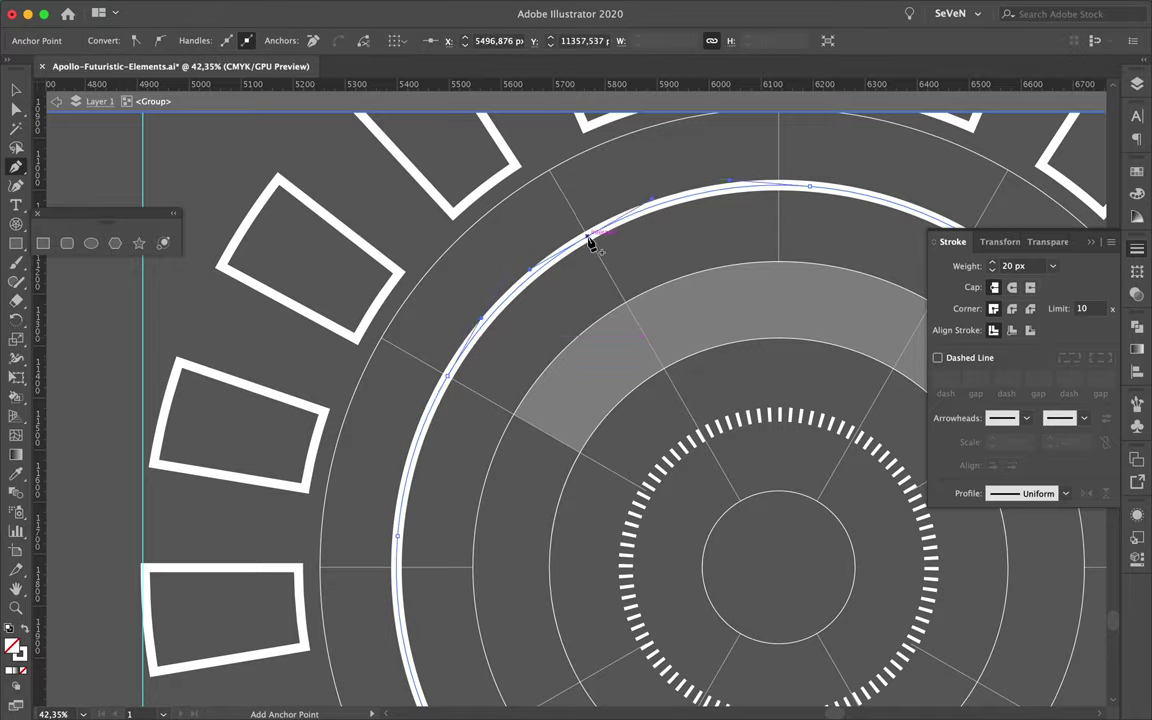
scroll(825, 248, "down", 3)
scroll(823, 645, "down", 2)
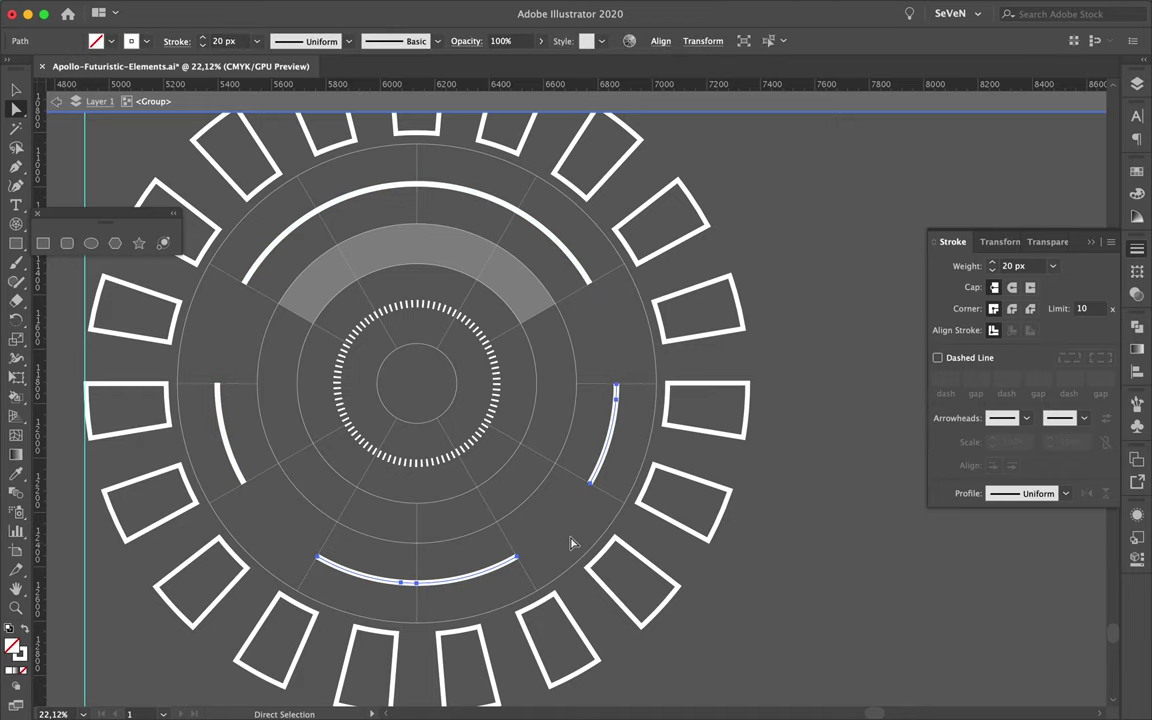
scroll(443, 541, "up", 2)
left_click(402, 599)
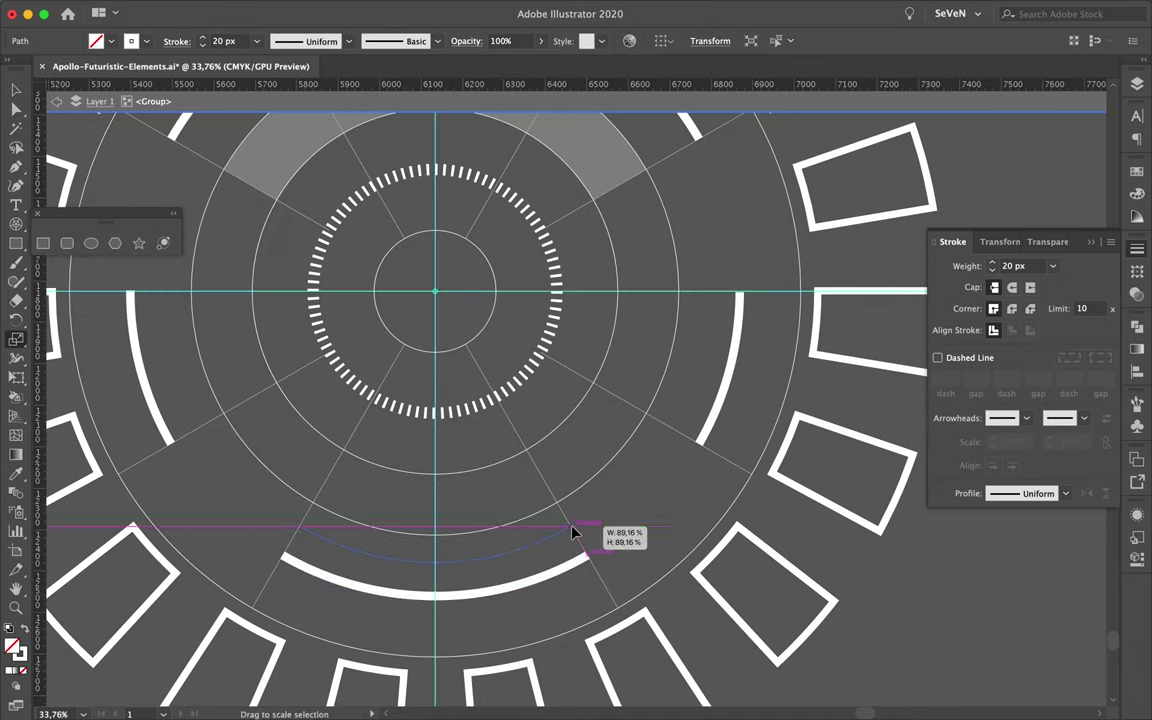
Step: Draw a curved segment from the arc's left end; try dividing the arcs and undo the failure
left_click_drag(283, 560, 336, 556)
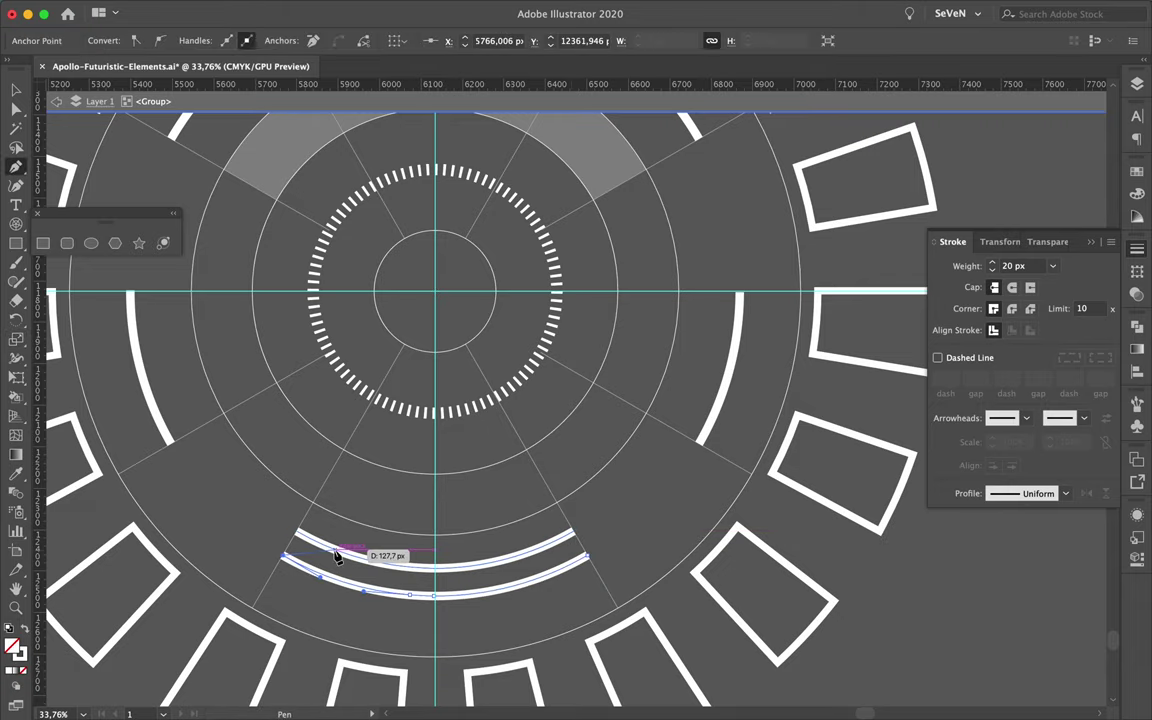
left_click(1136, 328)
left_click(945, 402)
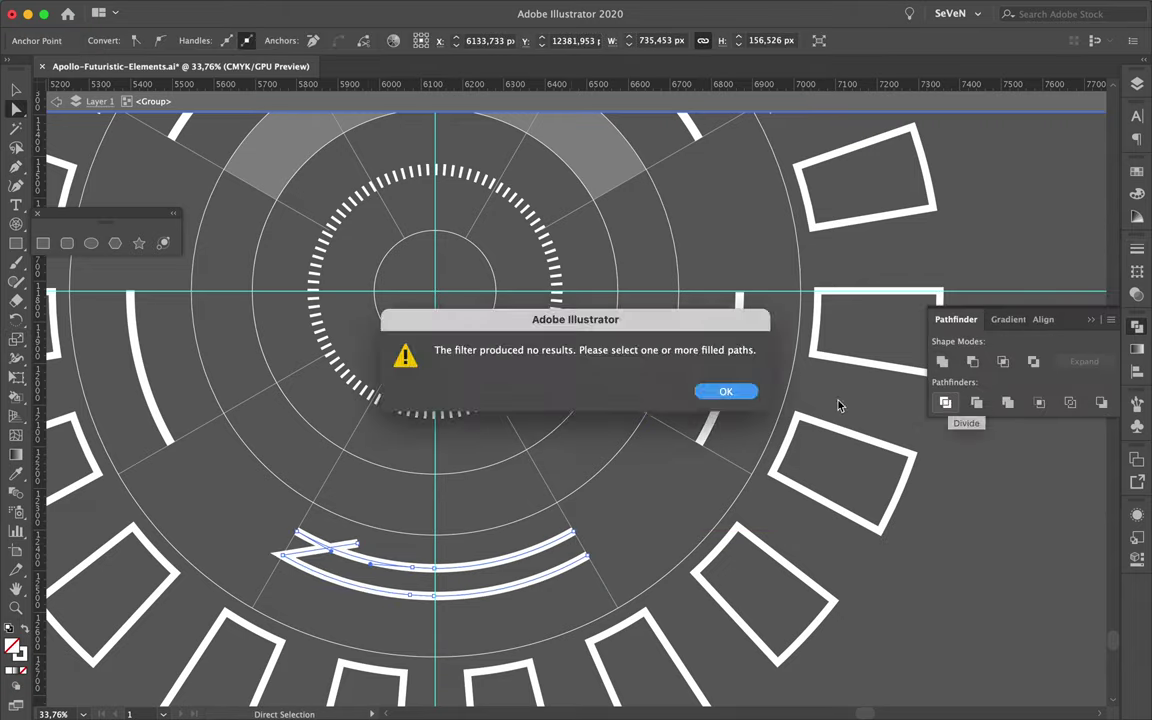
left_click(727, 387)
left_click(158, 8)
scroll(312, 446, "up", 5)
Step: Join the two selected arc endpoints into one path using outline view
key("ctrl+y")
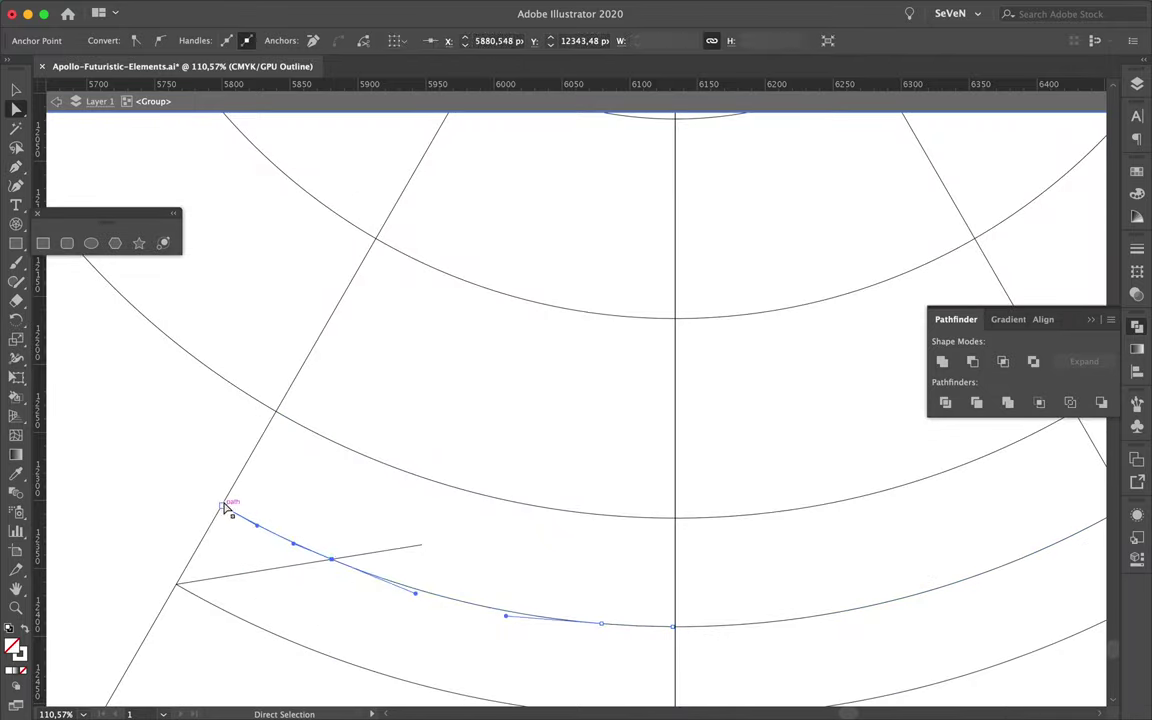
left_click_drag(226, 501, 345, 635)
right_click(331, 558)
left_click(363, 503)
key("ctrl+y")
scroll(663, 547, "down", 3)
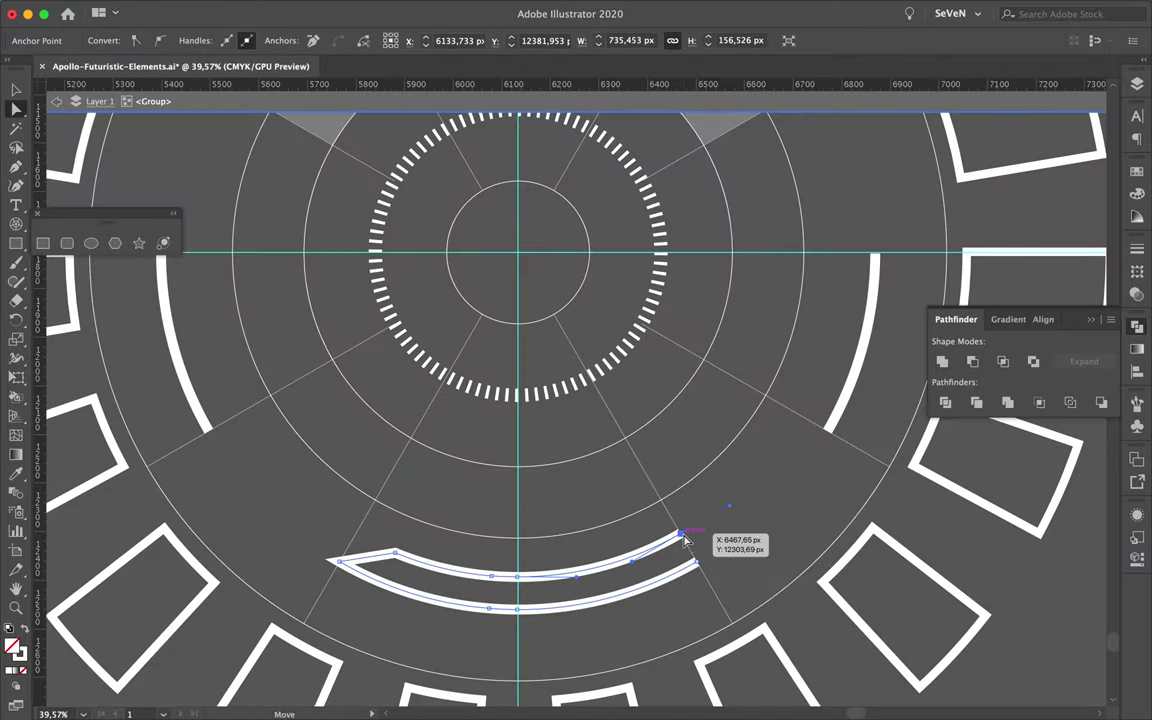
scroll(532, 620, "up", 2)
Step: Extend the path up to the inner circle and reflect a copy across the centre
key("p")
left_click(470, 577)
left_click(511, 384)
key("v")
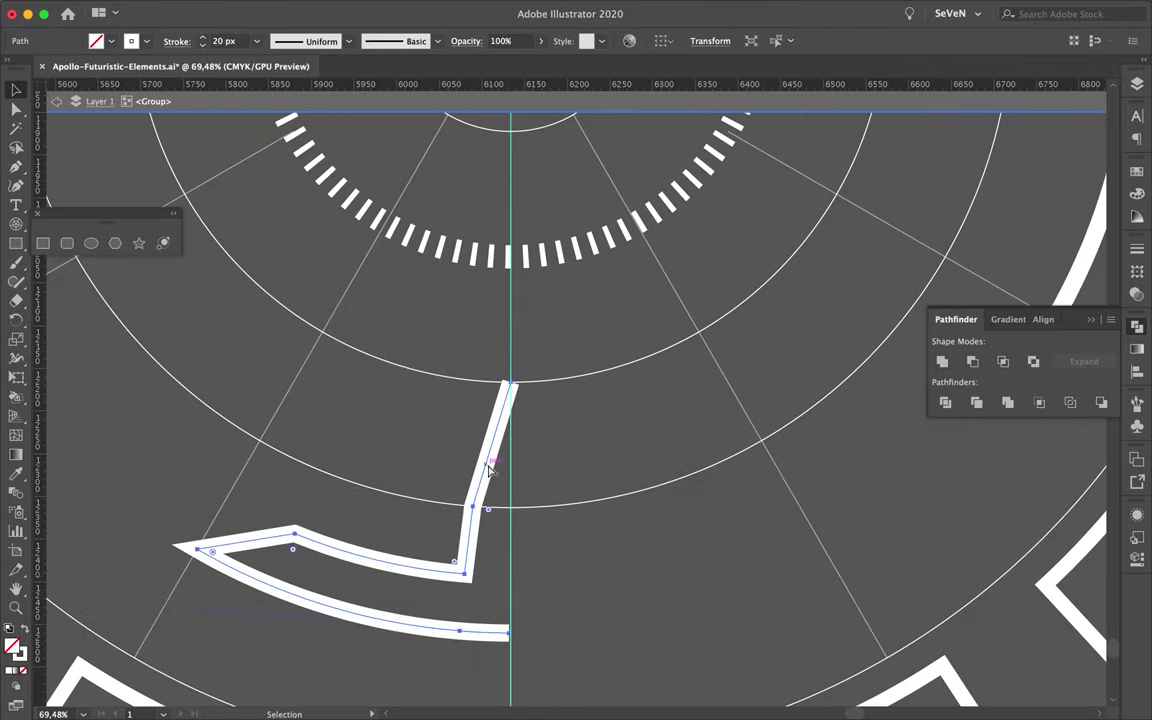
left_click_drag(511, 560, 473, 553)
key("v")
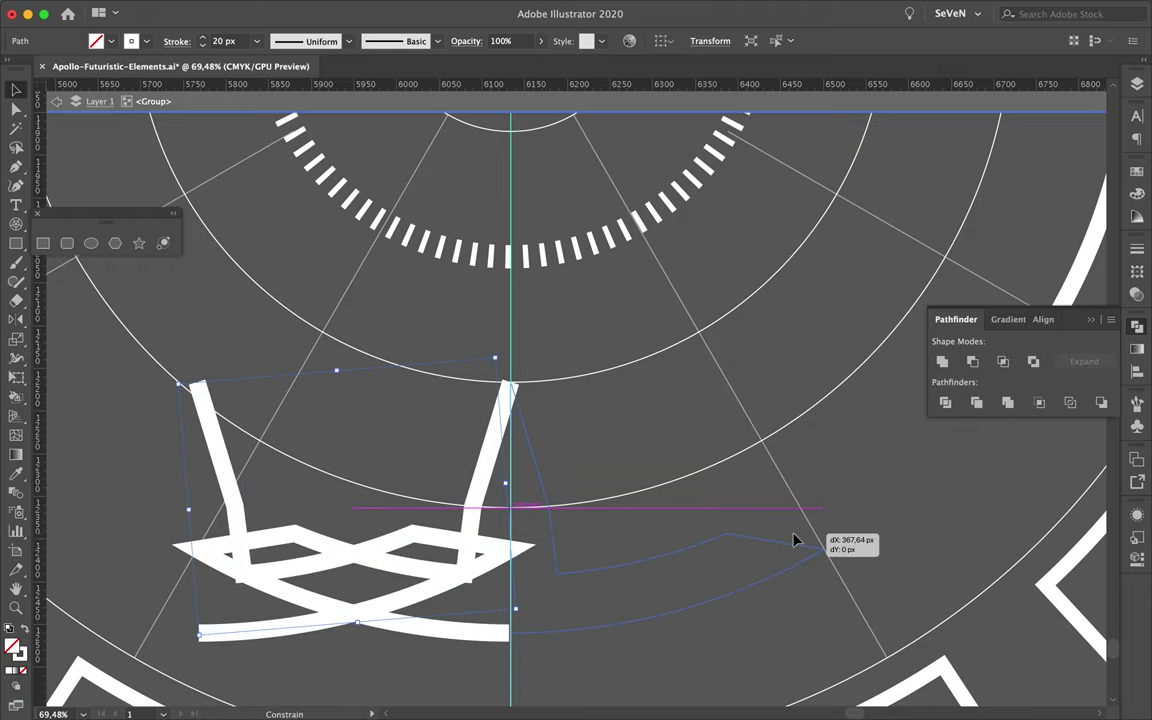
Step: Join the two mirrored halves into a single white spiked pointer
key("ctrl+y")
scroll(494, 270, "up", 5)
scroll(437, 231, "down", 5)
key("a")
right_click(463, 500)
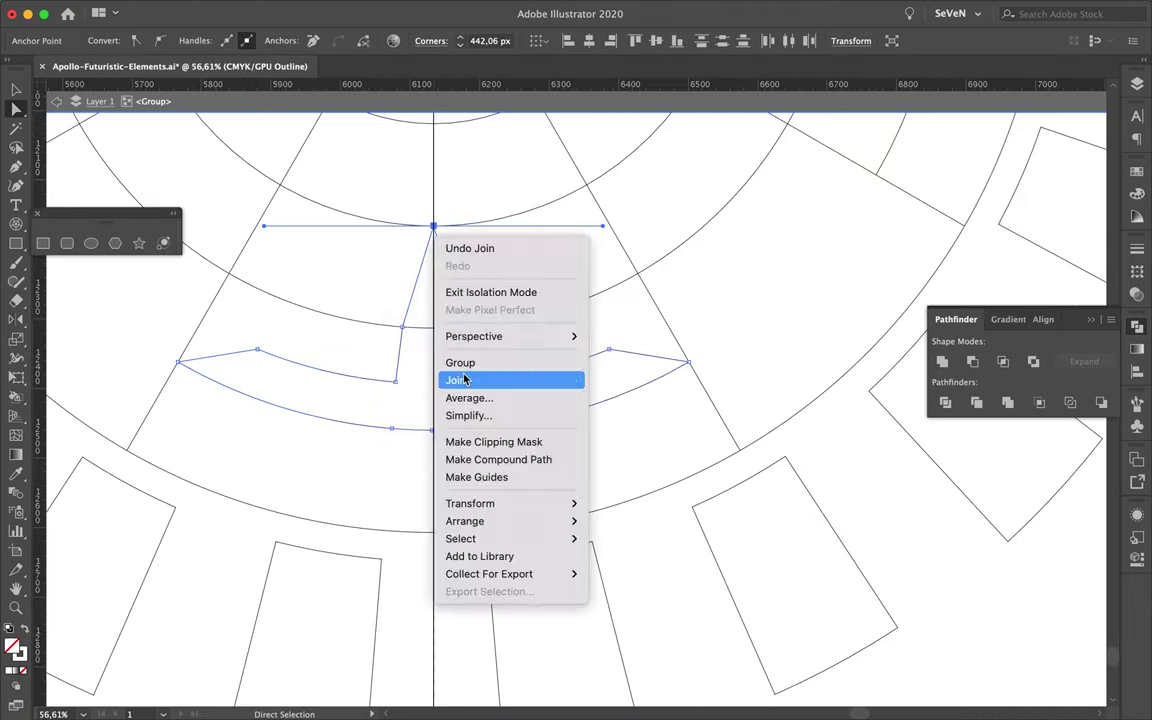
left_click(463, 380)
key("ctrl+y")
key("v")
scroll(356, 505, "down", 5)
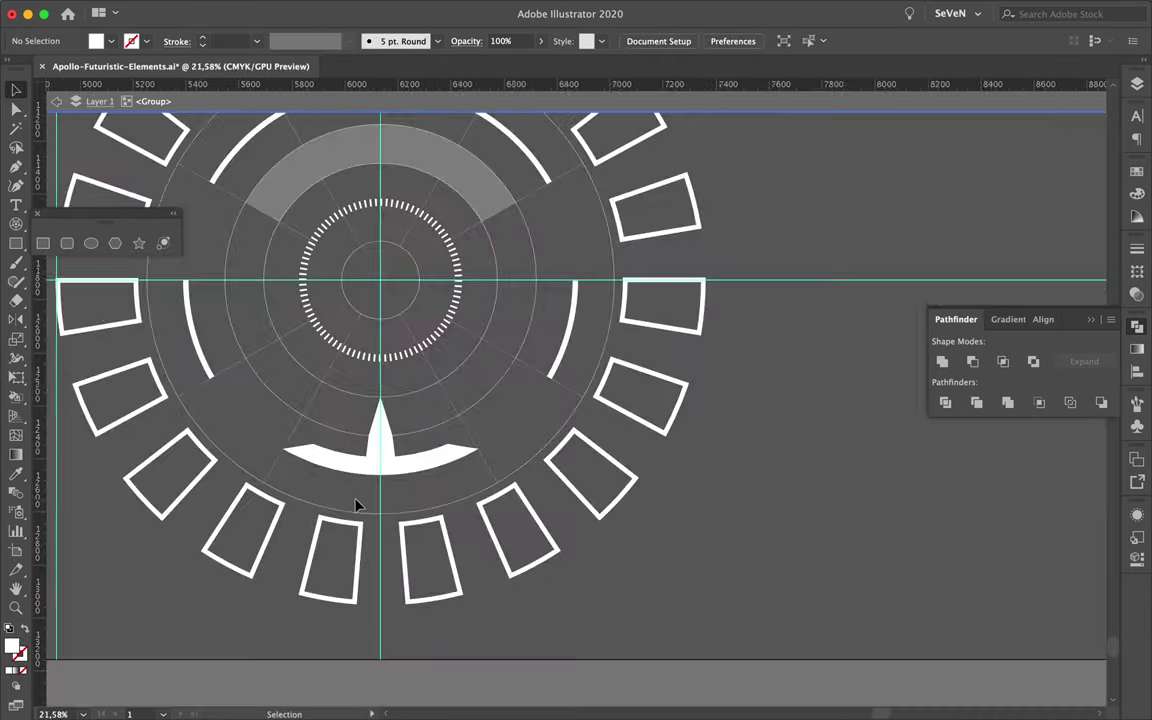
scroll(356, 505, "up", 8)
Step: Shrink the spiked anchor shape toward the vertical centre line
key("a")
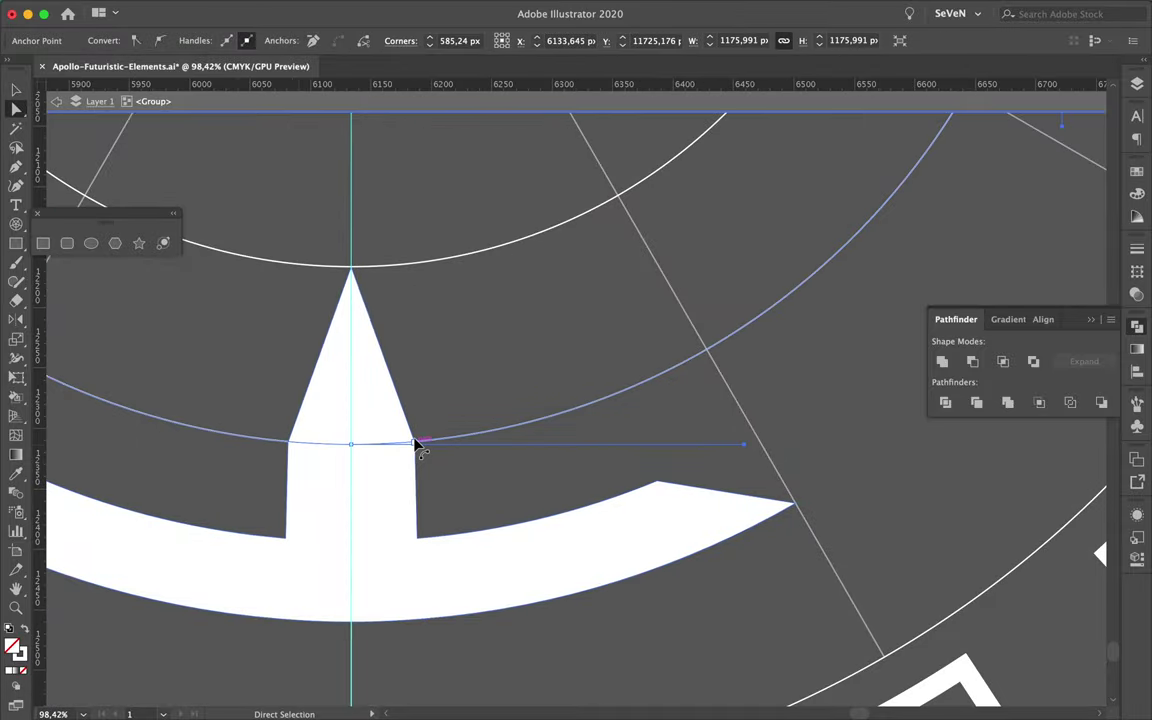
left_click(417, 442)
scroll(319, 391, "down", 2)
scroll(360, 395, "down", 4)
scroll(465, 512, "up", 2)
left_click(465, 512)
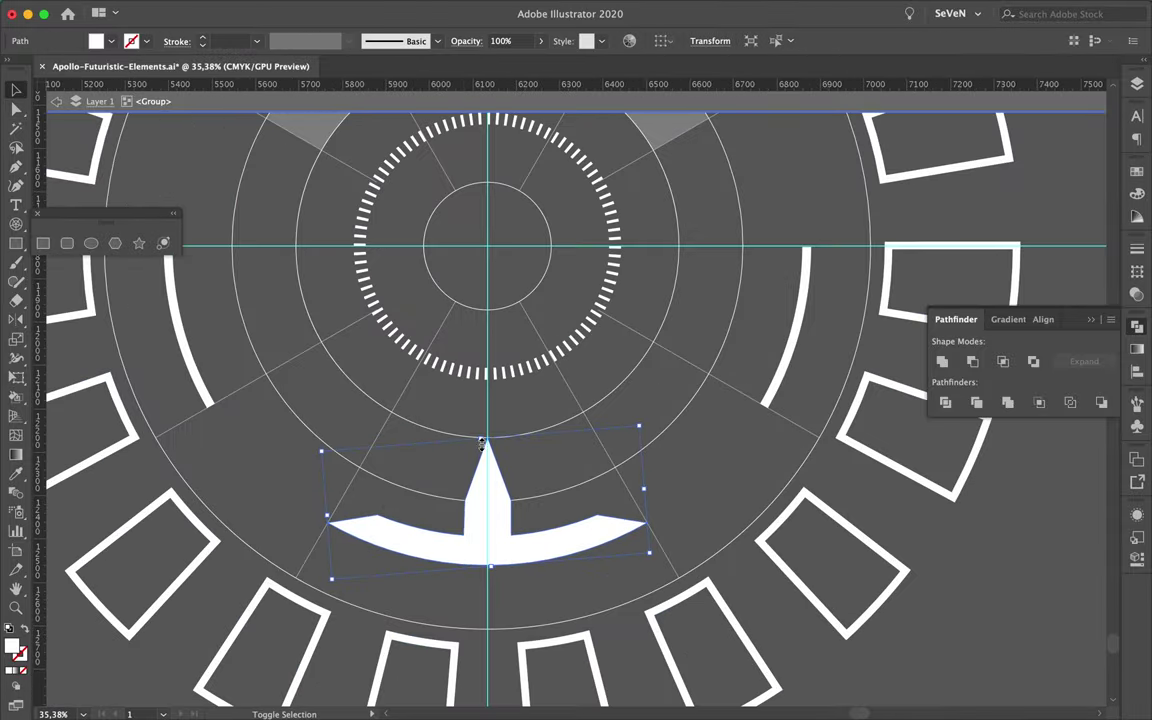
left_click_drag(481, 443, 489, 503)
Step: Draw a closed white wedge spanning the two rings along the vertical guide
key("p")
left_click(490, 253)
left_click_drag(490, 253, 444, 430)
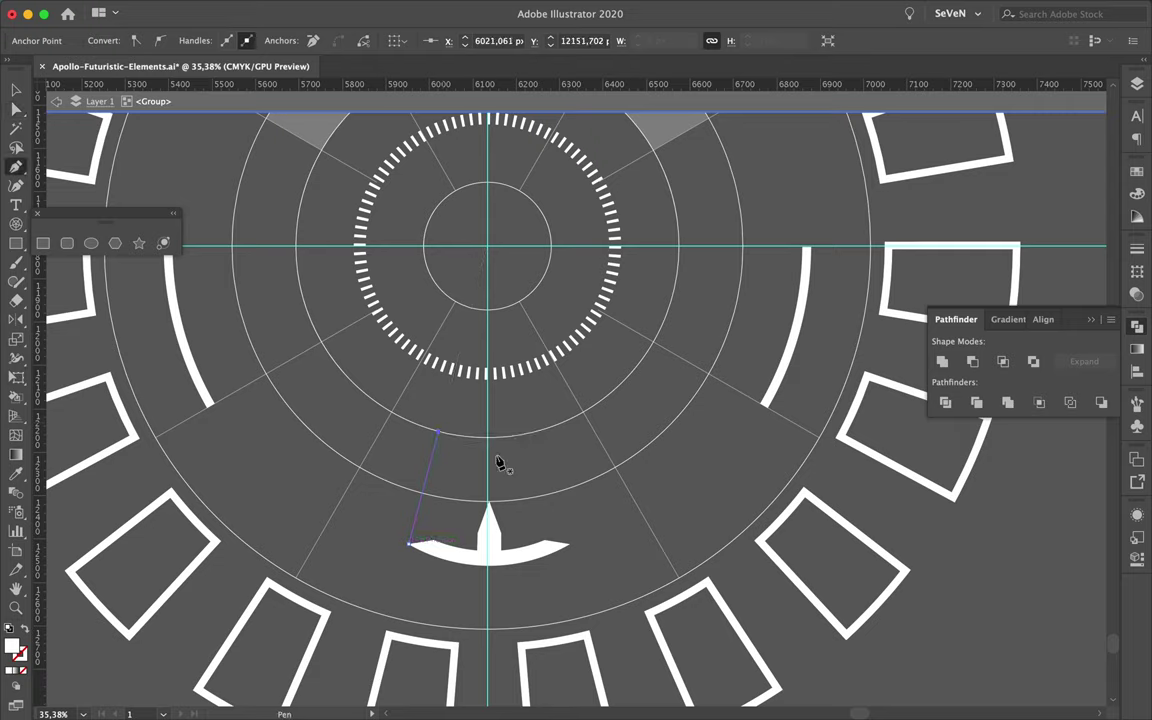
left_click(489, 252)
left_click_drag(489, 252, 540, 434)
scroll(444, 447, "up", 5)
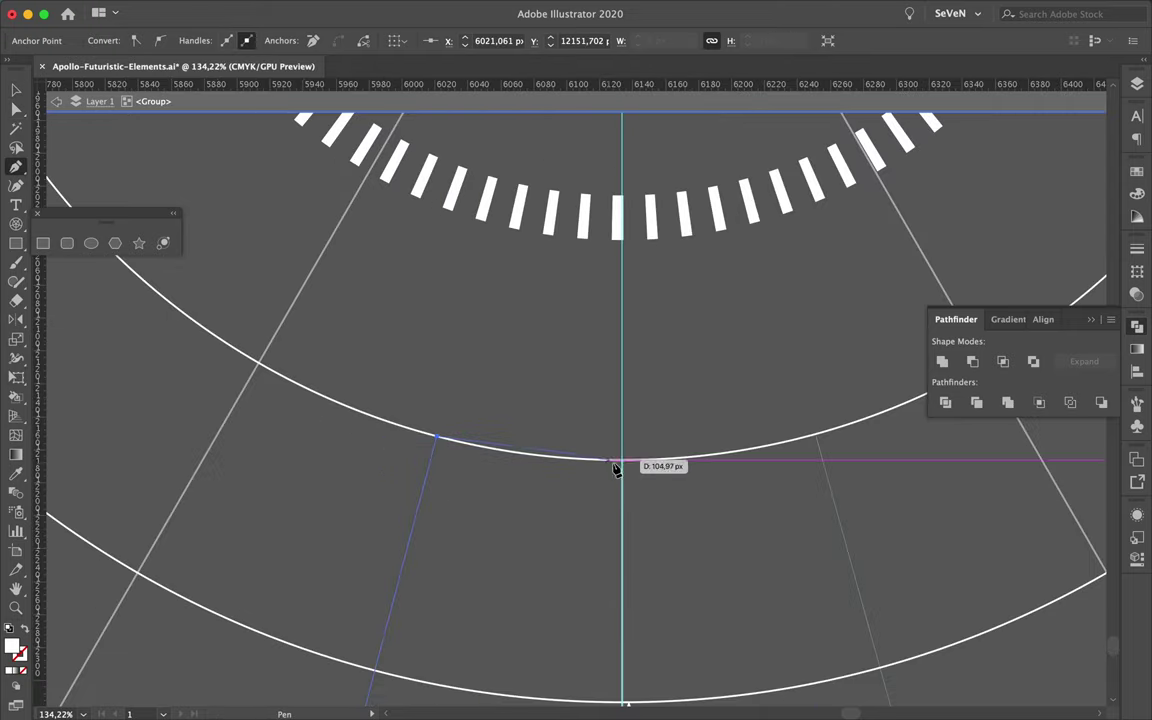
scroll(880, 533, "down", 3)
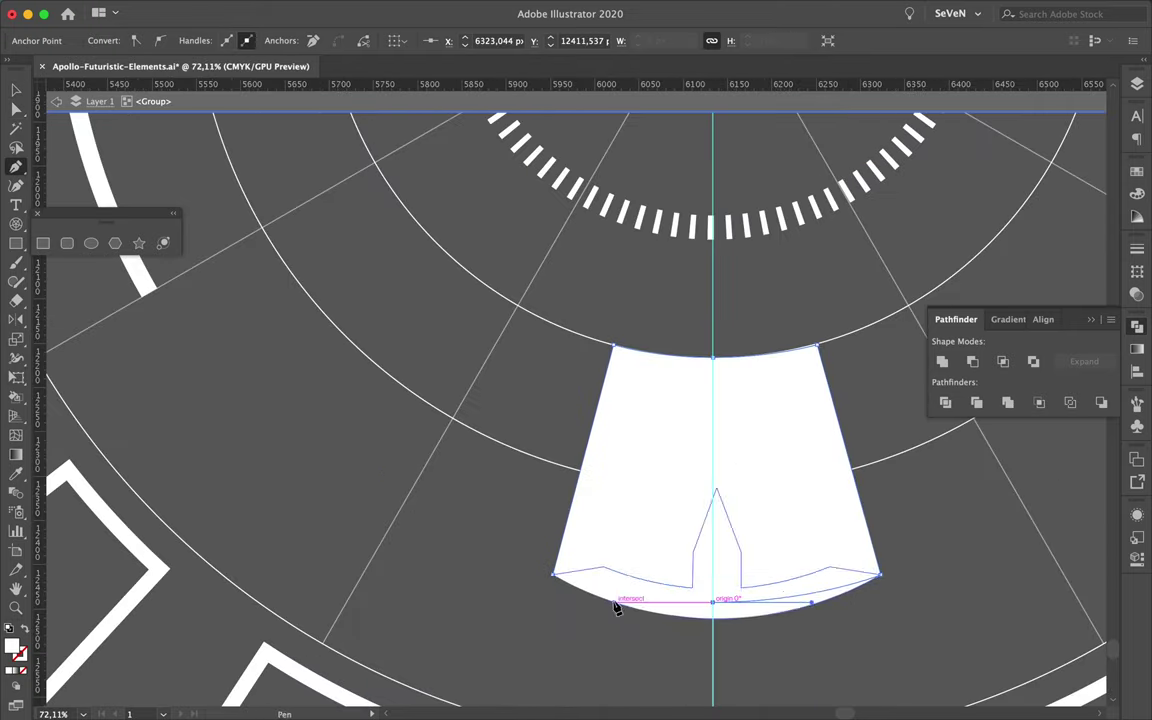
key("v")
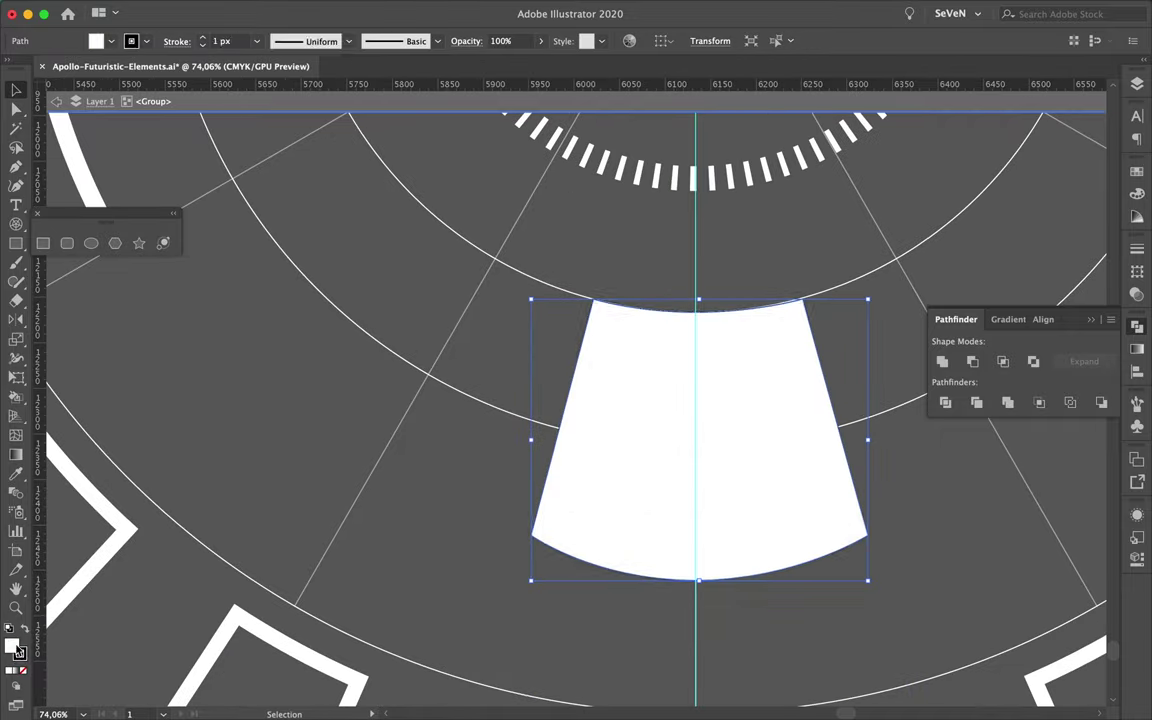
scroll(390, 548, "down", 5)
left_click(390, 548)
scroll(390, 548, "up", 5)
scroll(496, 553, "down", 6)
scroll(430, 408, "down", 3)
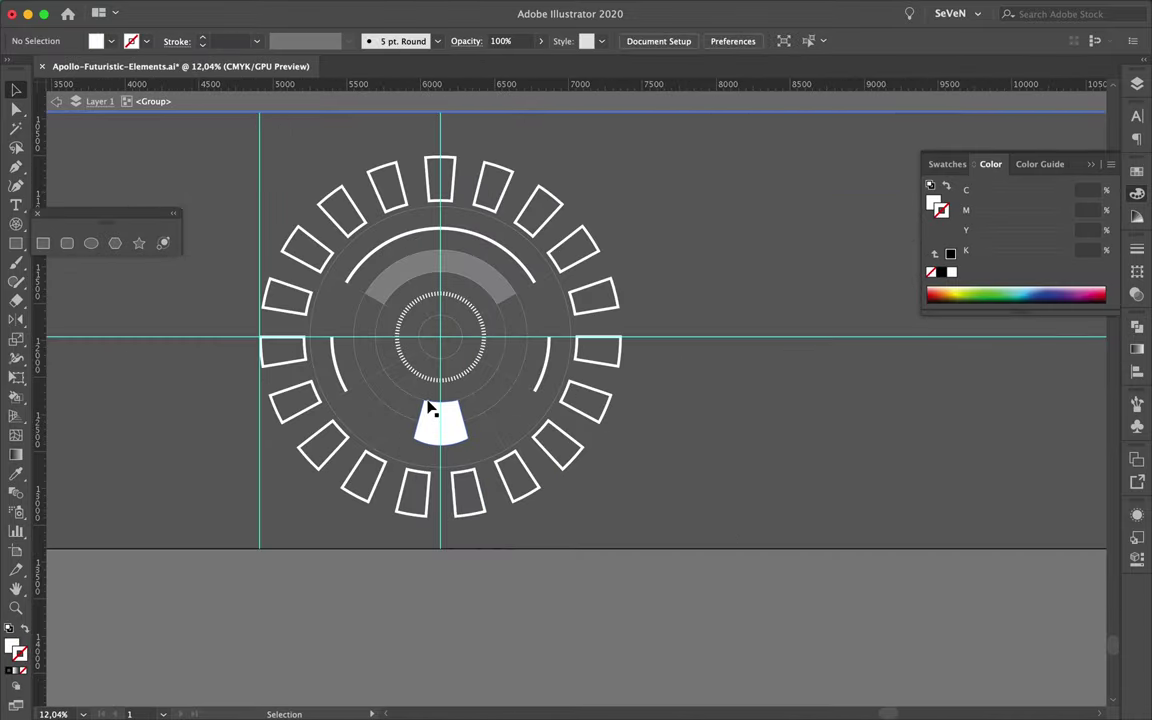
Step: Select the ring of rectangles and pick the top rectangle's bottom anchor
left_click(440, 397)
key("a")
scroll(405, 188, "up", 3)
left_click(399, 187)
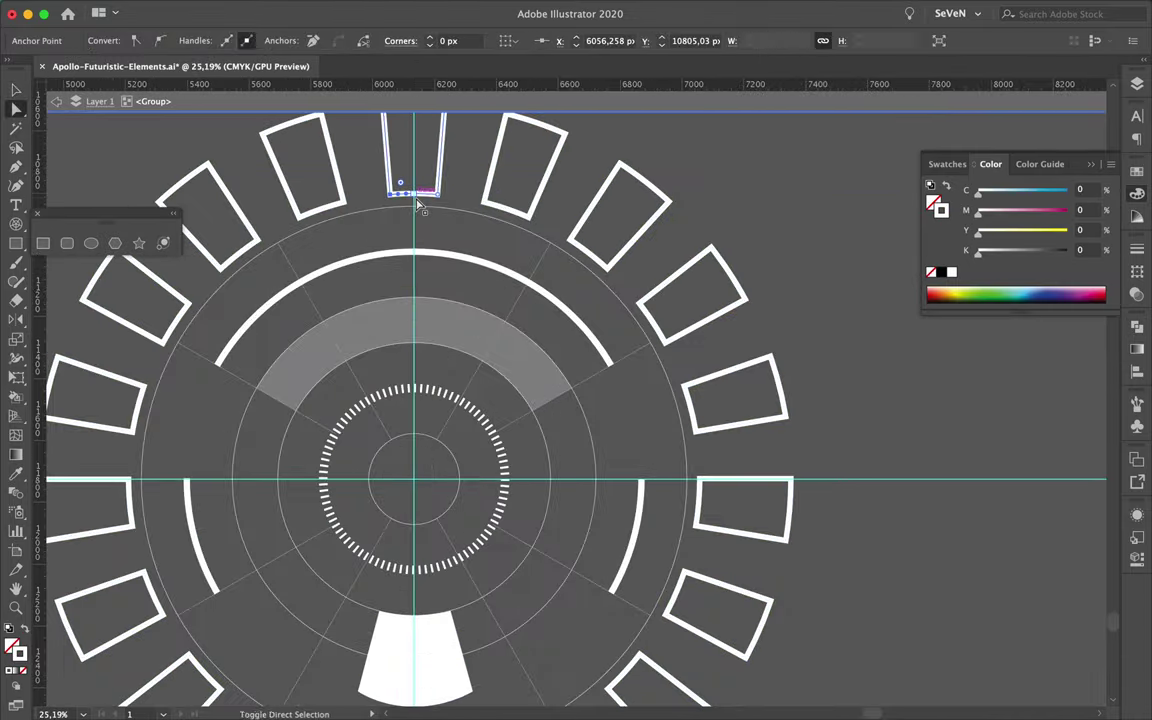
Step: Pull the top rectangle's sides down into two legs and remove the extra base point
scroll(399, 187, "up", 5)
left_click_drag(396, 443, 398, 440)
left_click_drag(475, 187, 477, 447)
key("p")
left_click(478, 187)
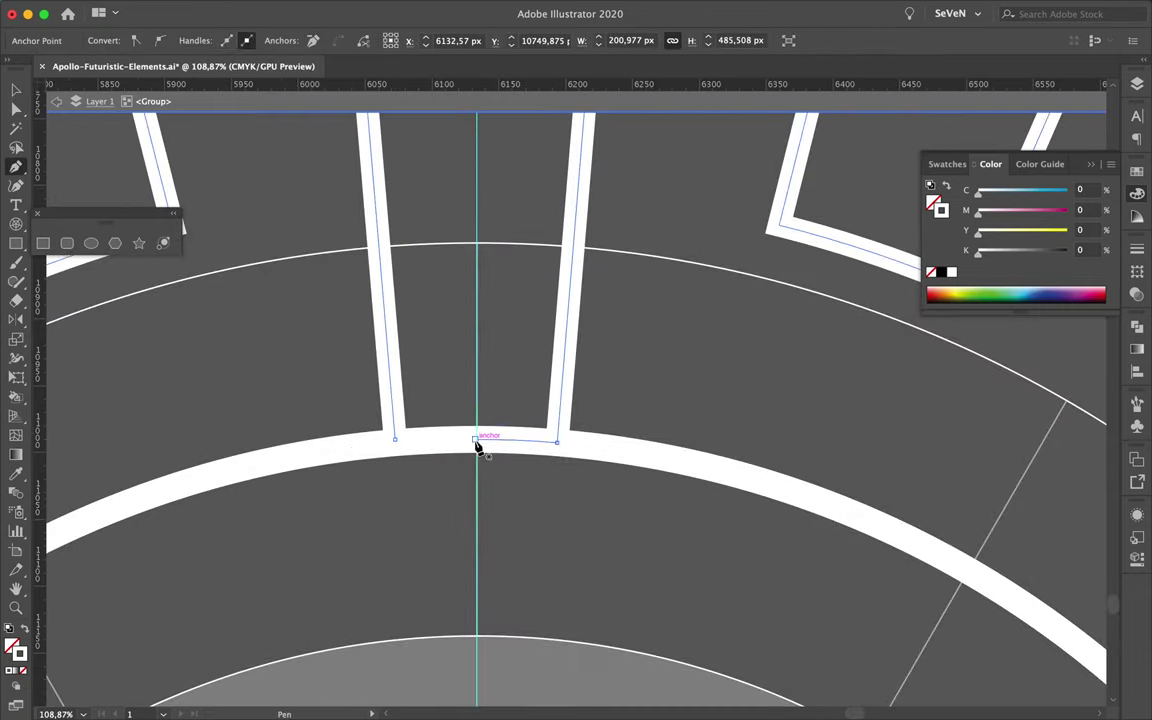
scroll(398, 443, "down", 5)
key("v")
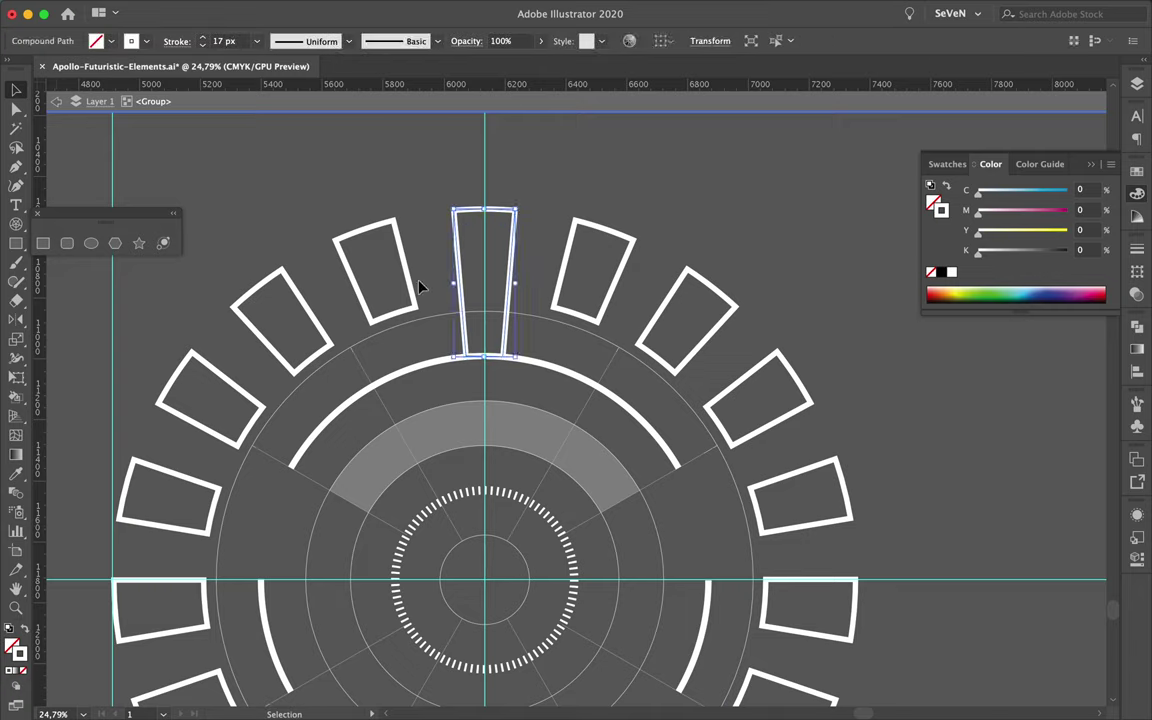
Step: Lower the top edge of the bar's inner opening to form a narrow slot
left_click(198, 9)
key("Escape")
left_click(488, 190)
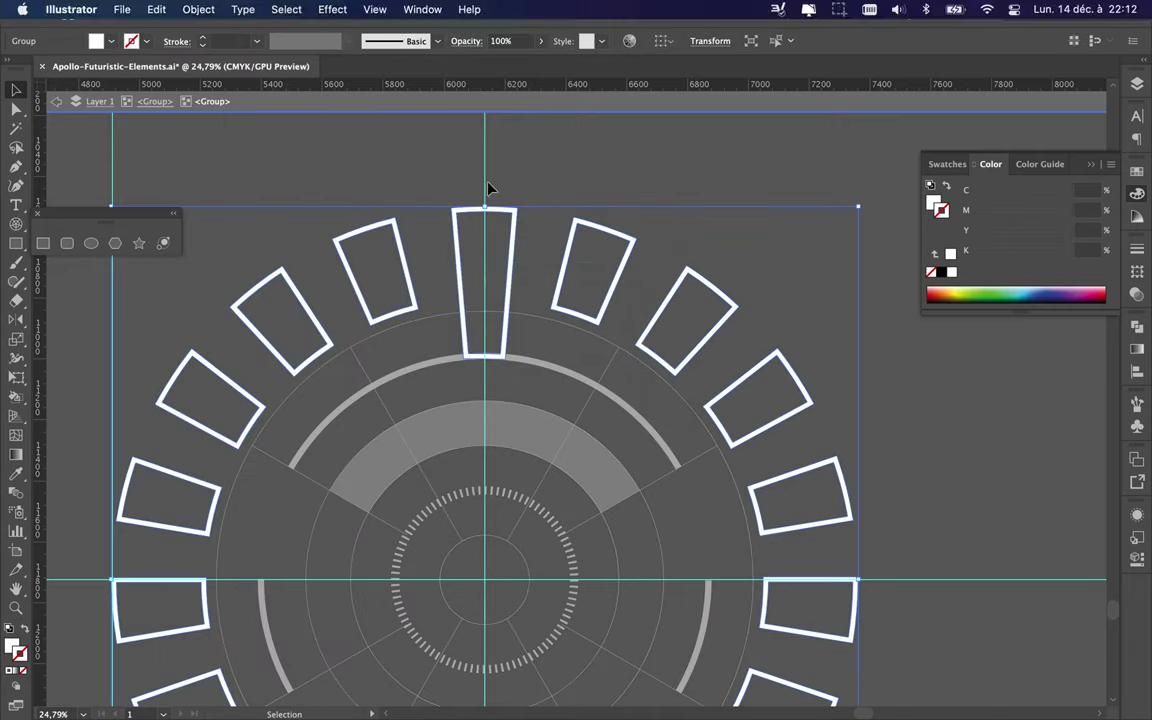
scroll(488, 190, "up", 5)
key("a")
left_click_drag(668, 268, 656, 437)
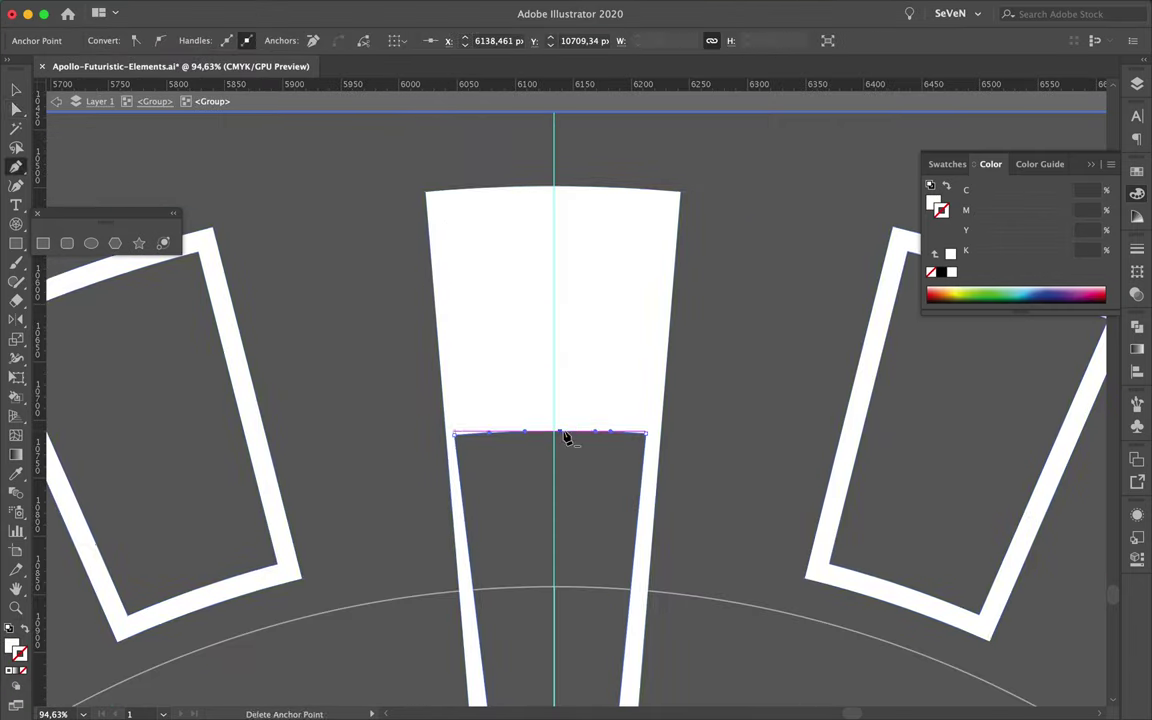
Step: Snap the opening's top corner to the guide, undoing a stray reshape
scroll(620, 460, "down", 2)
left_click(591, 476)
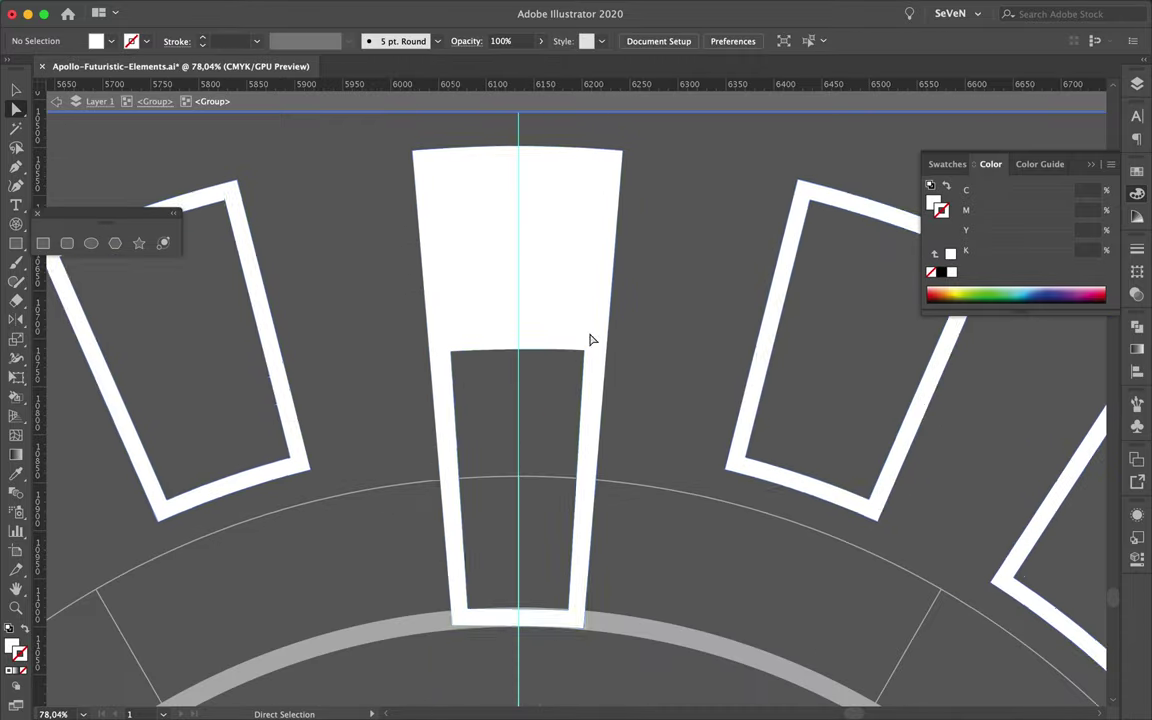
left_click_drag(591, 347, 596, 424)
key("ctrl+z")
scroll(476, 538, "up", 3)
left_click_drag(463, 674, 648, 679)
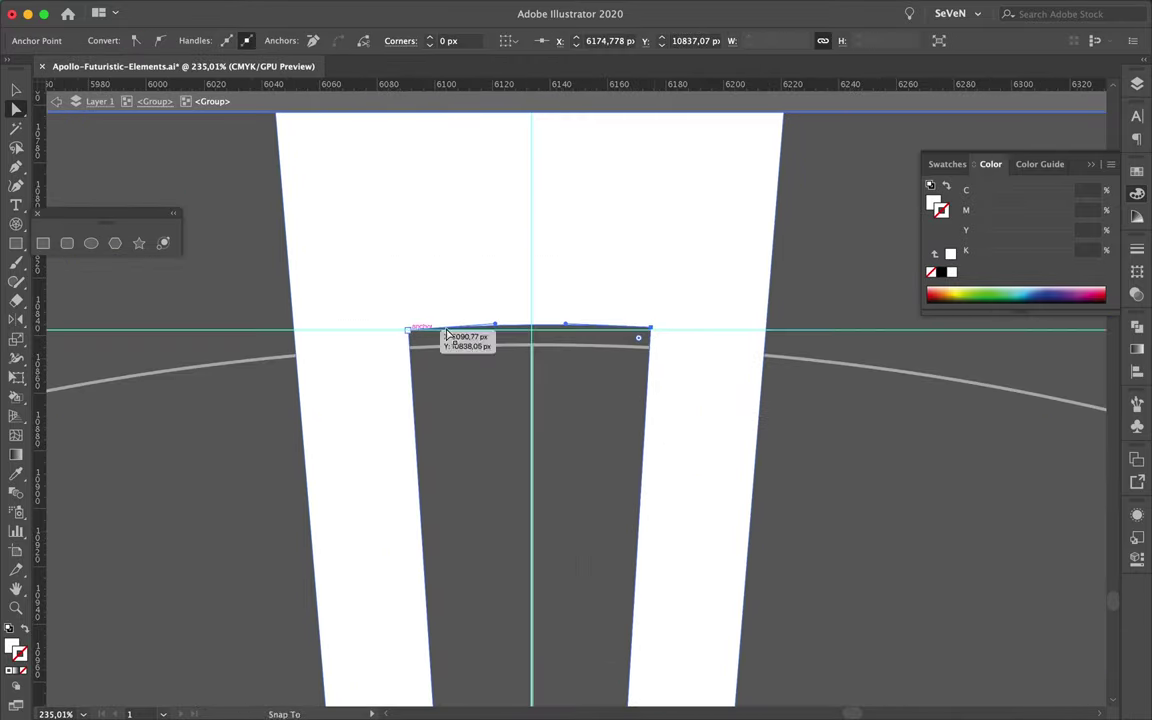
left_click_drag(651, 335, 650, 349)
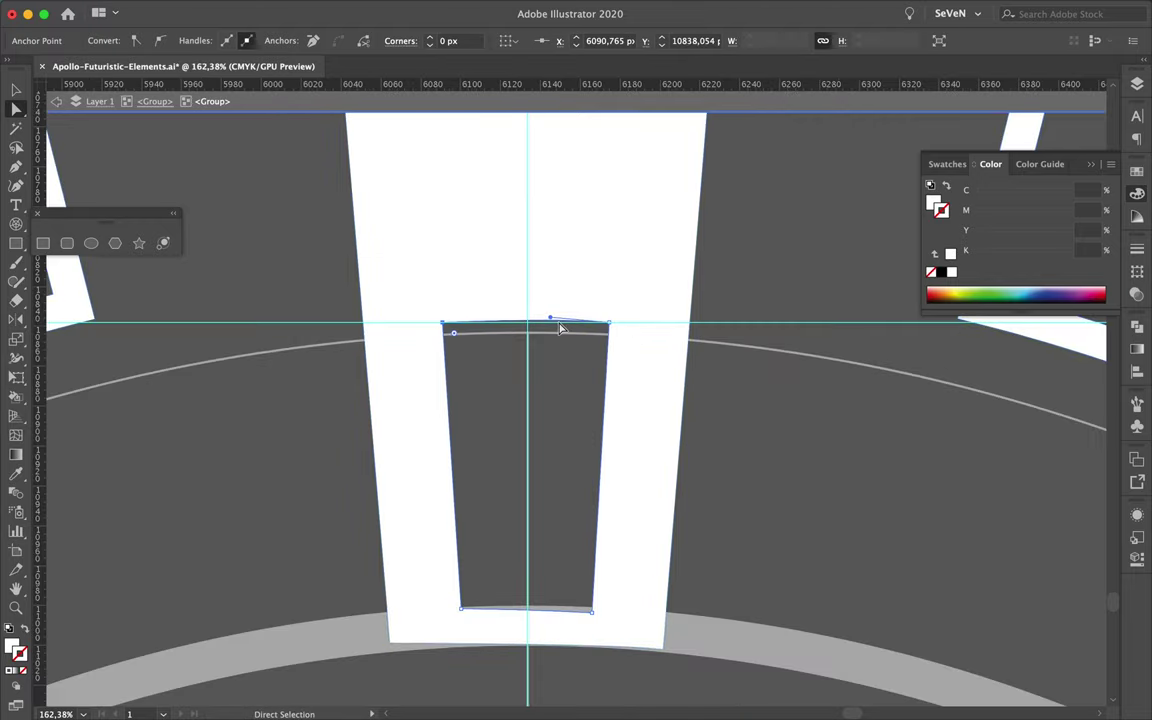
left_click(836, 476)
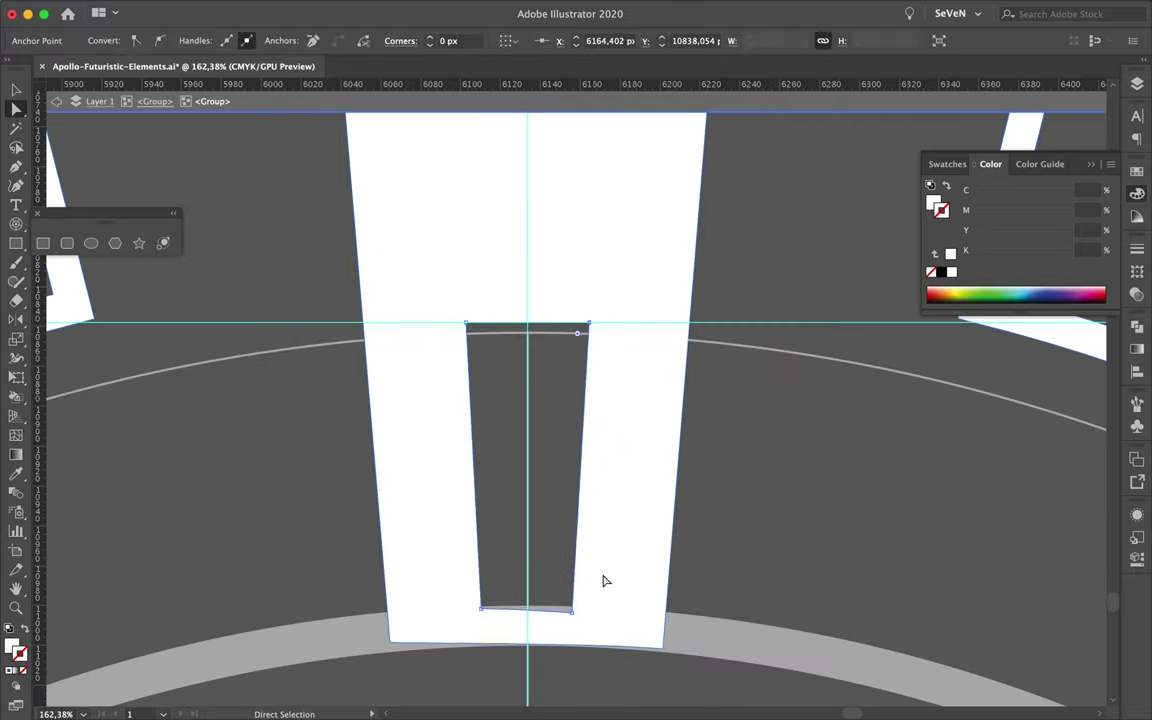
Step: Zoom out to the whole ring and select the new tapered top spire
key("ctrl+0")
scroll(766, 345, "down", 3)
left_click(728, 278)
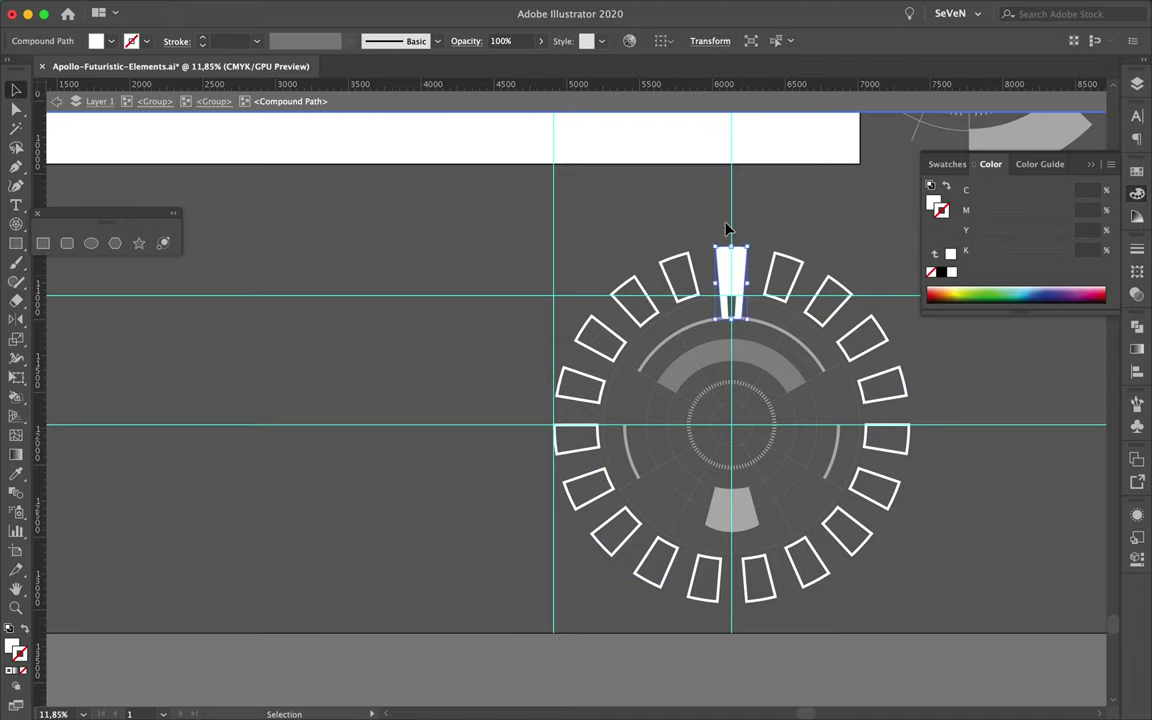
scroll(779, 247, "up", 2)
scroll(560, 463, "down", 2)
Step: Duplicate the grey top arc and move the copy to the bottom of the emblem
scroll(514, 321, "right", 3)
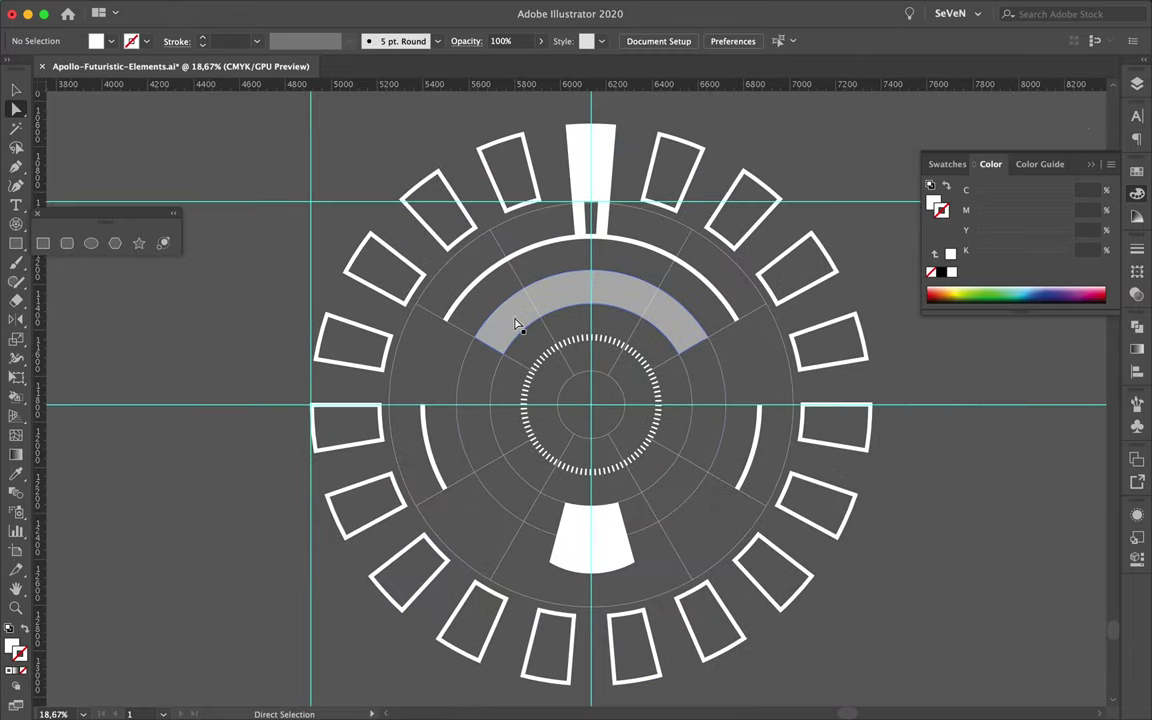
left_click(514, 321)
scroll(514, 321, "down", 3)
left_click(375, 9)
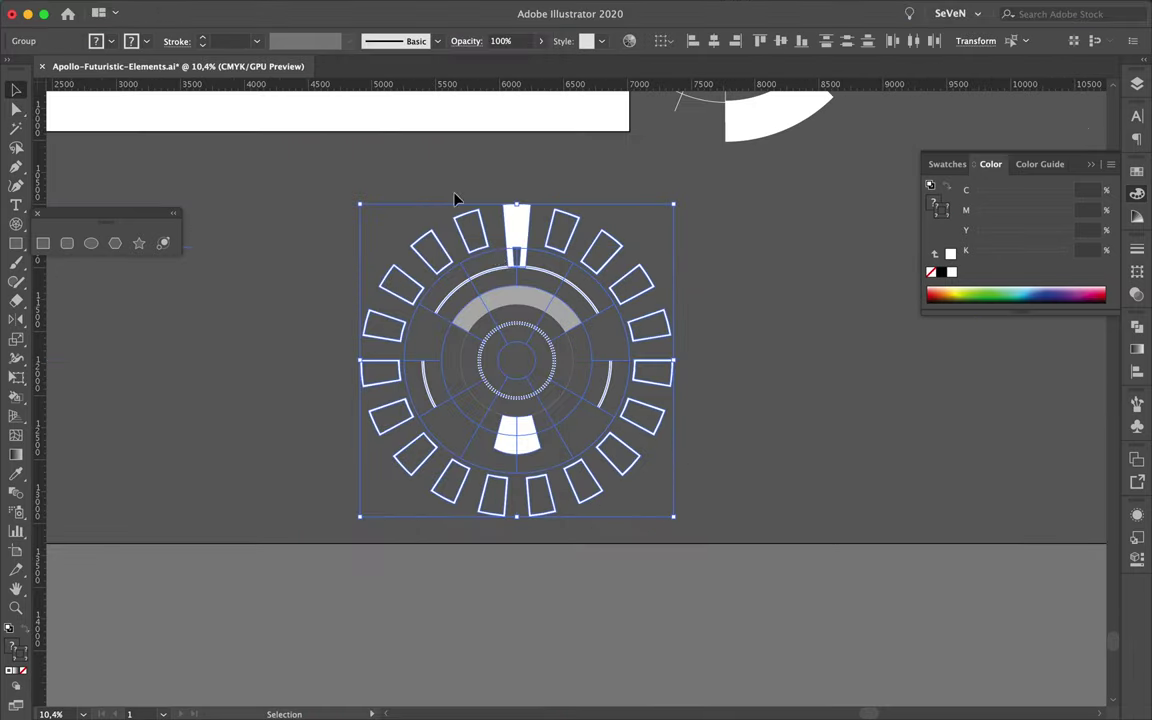
left_click(243, 9)
left_click(340, 300)
key("a")
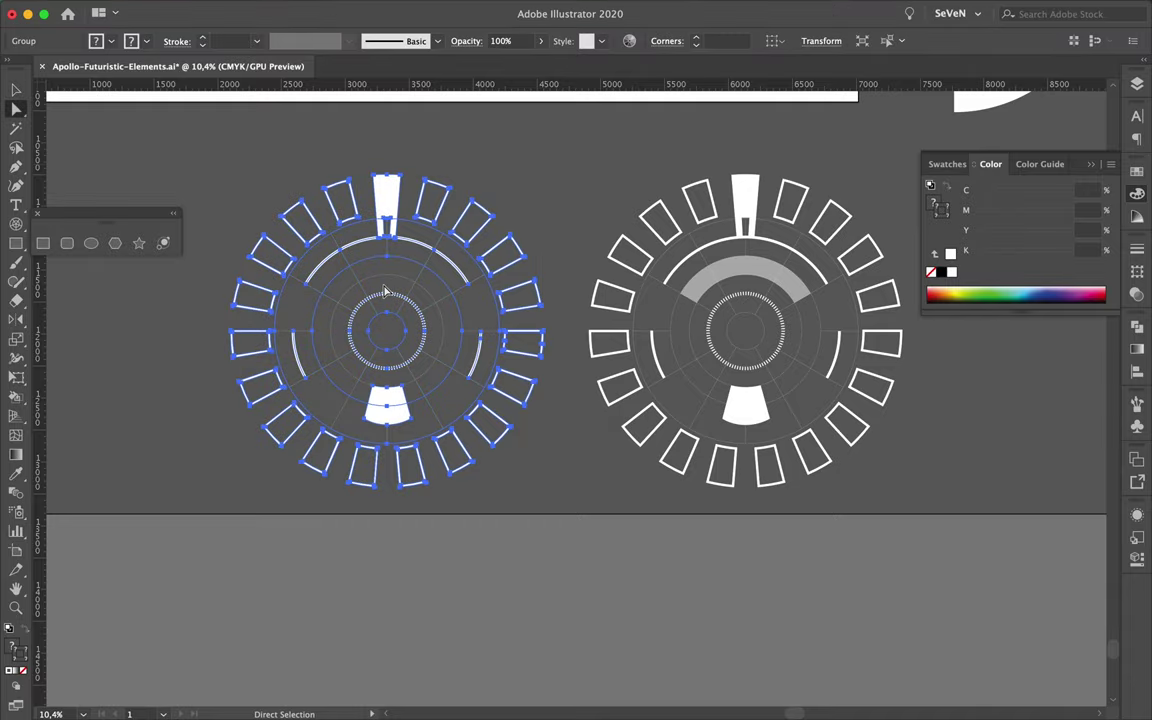
scroll(745, 300, "up", 5)
key("v")
mouse_move(634, 260)
left_mouse_down()
mouse_move(656, 381)
mouse_move(613, 476)
left_mouse_up()
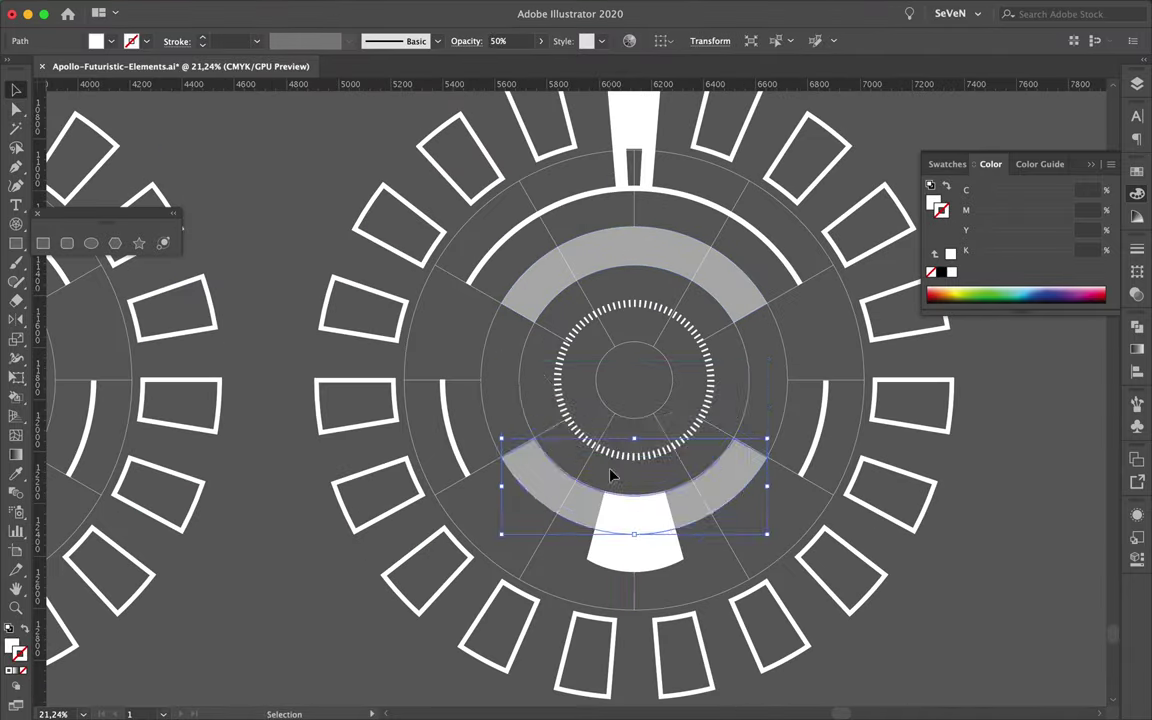
Step: Drag the bottom grey arc's end anchor out onto the thin outer circle
scroll(613, 476, "up", 5)
scroll(599, 514, "up", 2)
scroll(524, 535, "down", 3)
key("a")
left_click(877, 585)
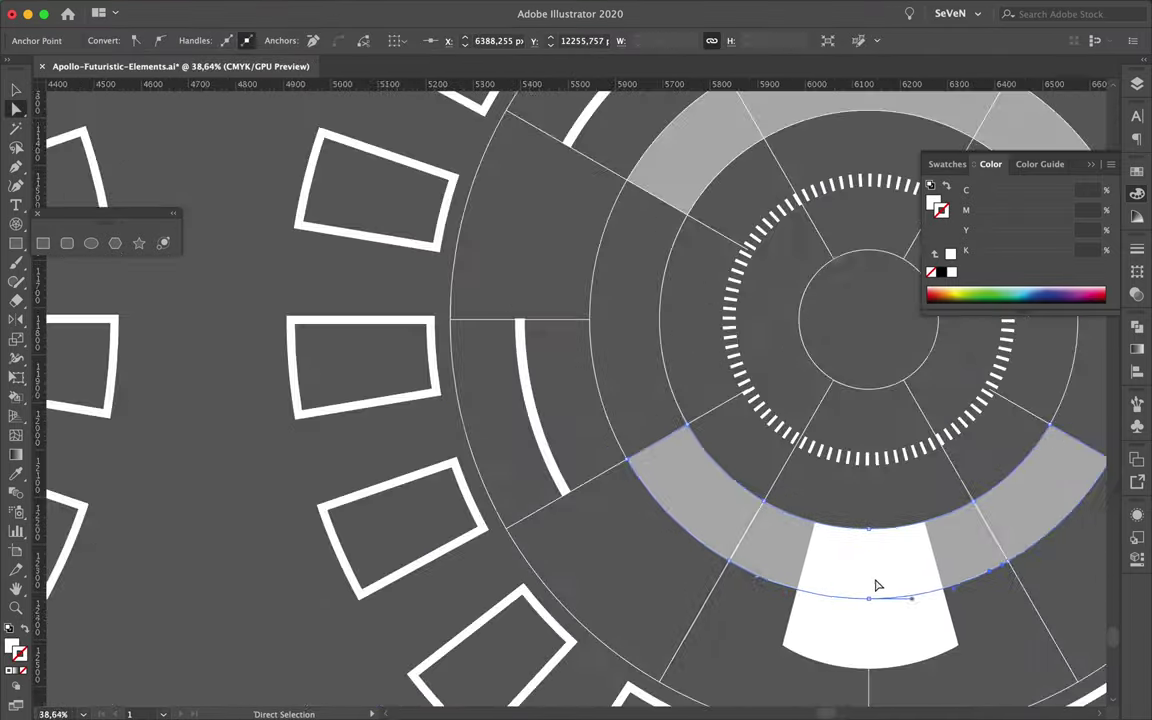
left_click(767, 585)
scroll(767, 585, "down", 4)
left_click_drag(682, 483, 1090, 488)
scroll(948, 462, "right", 3)
scroll(948, 462, "down", 1)
scroll(688, 474, "up", 3)
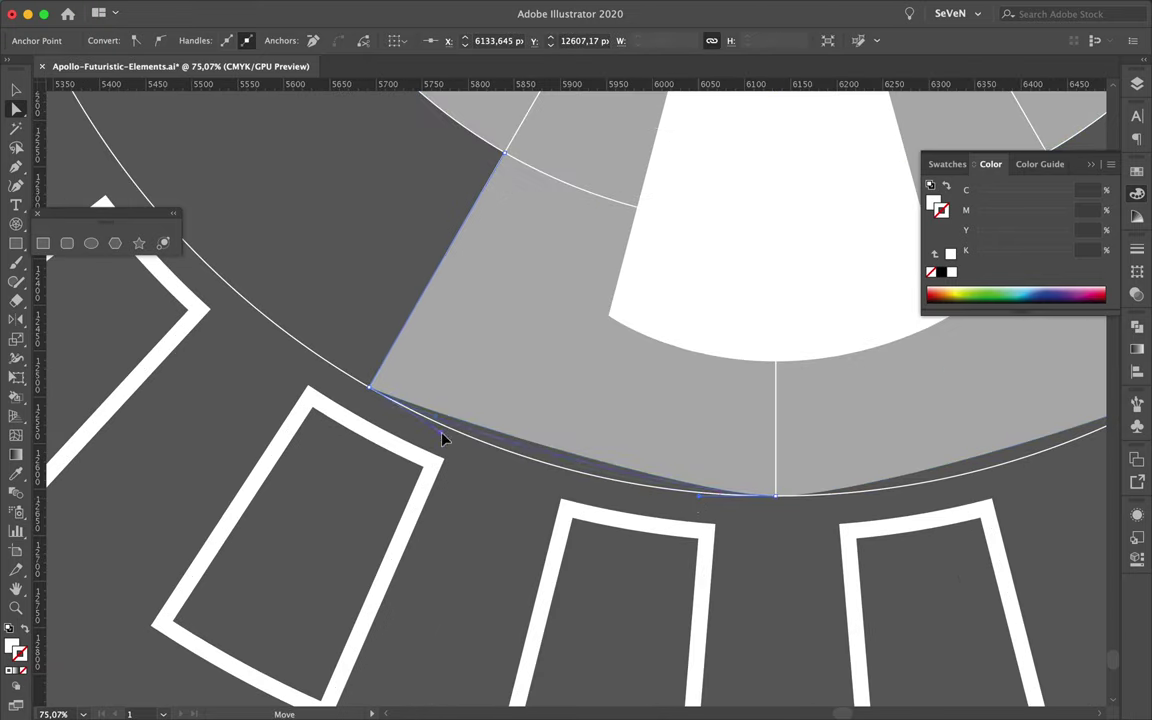
scroll(700, 503, "down", 2)
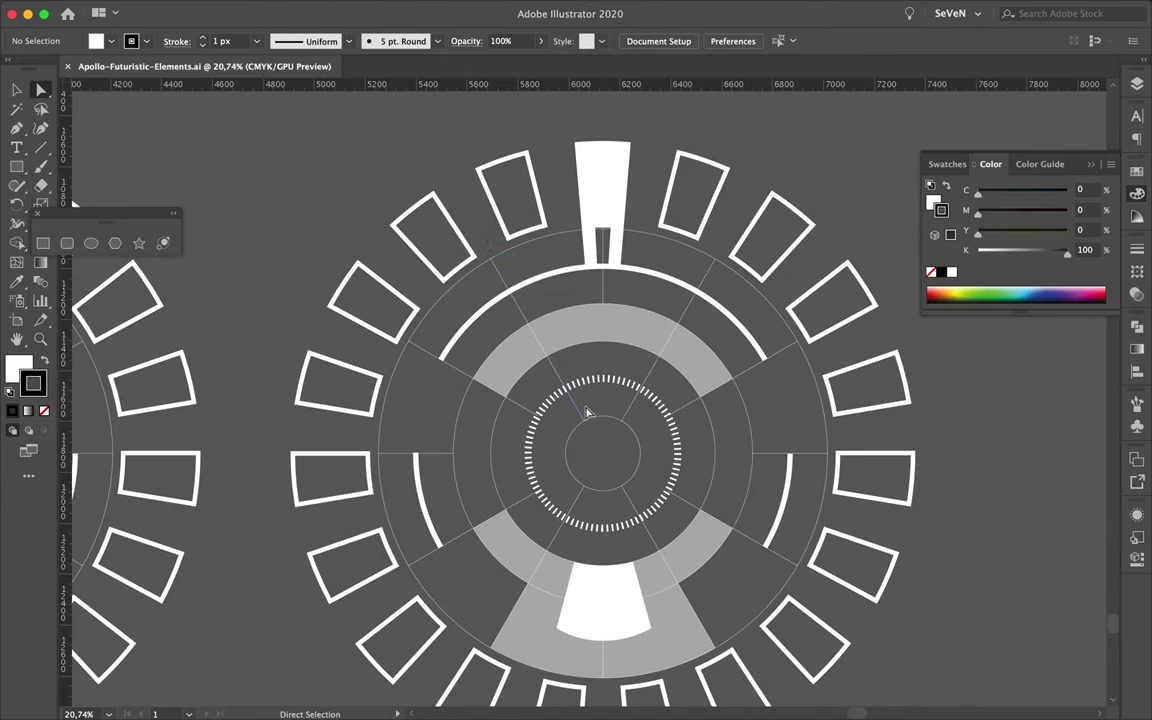
Step: Draw two straight spoke lines out from the emblem's centre
left_click_drag(588, 412, 510, 293)
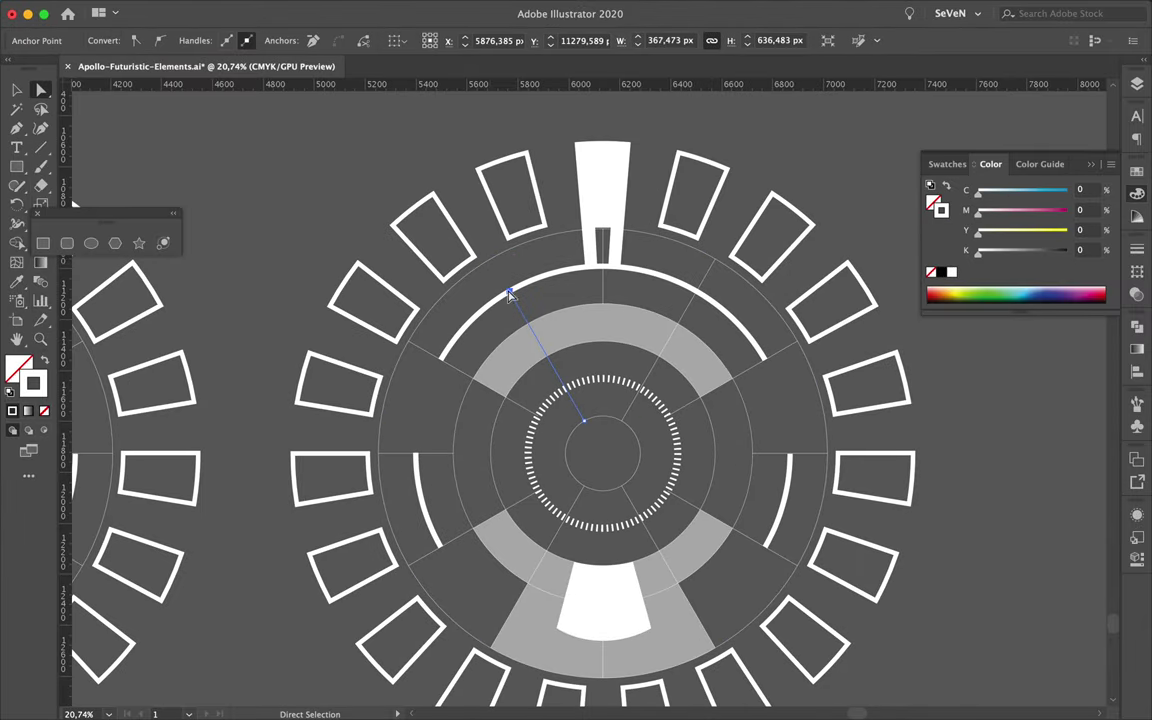
left_click_drag(797, 566, 668, 495)
left_click(497, 489)
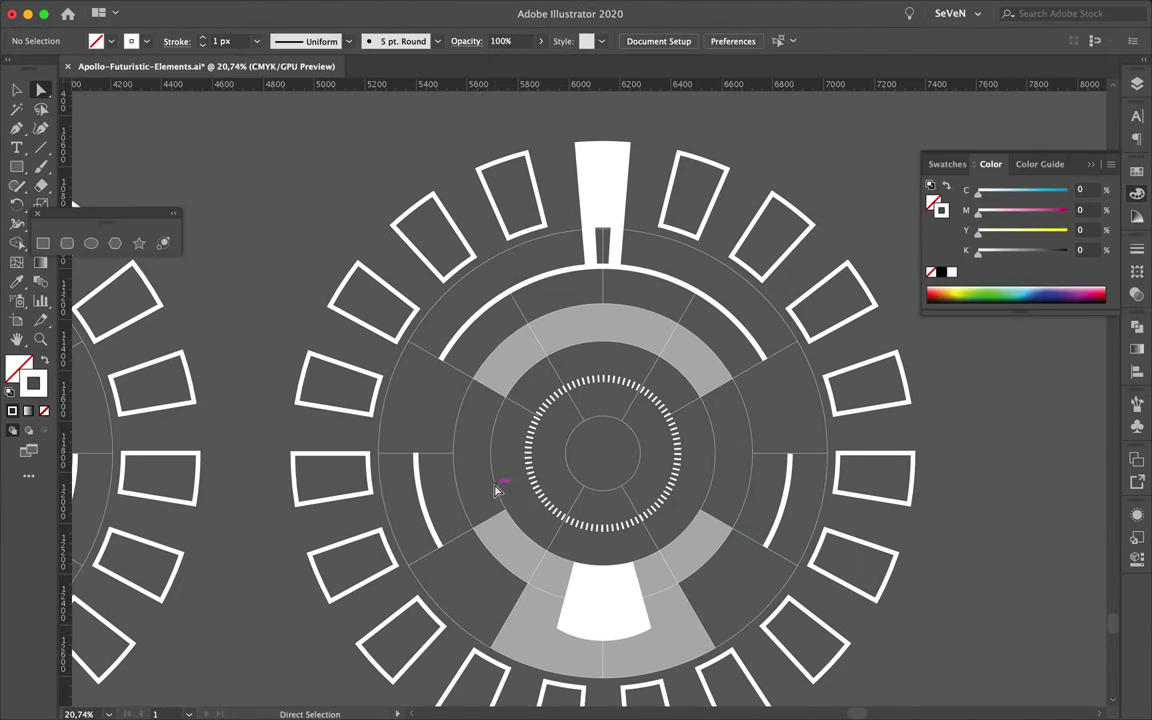
Step: Inside the emblem group, give two grid circles heavy white stroke weights
double_click(517, 483)
key("super+F10")
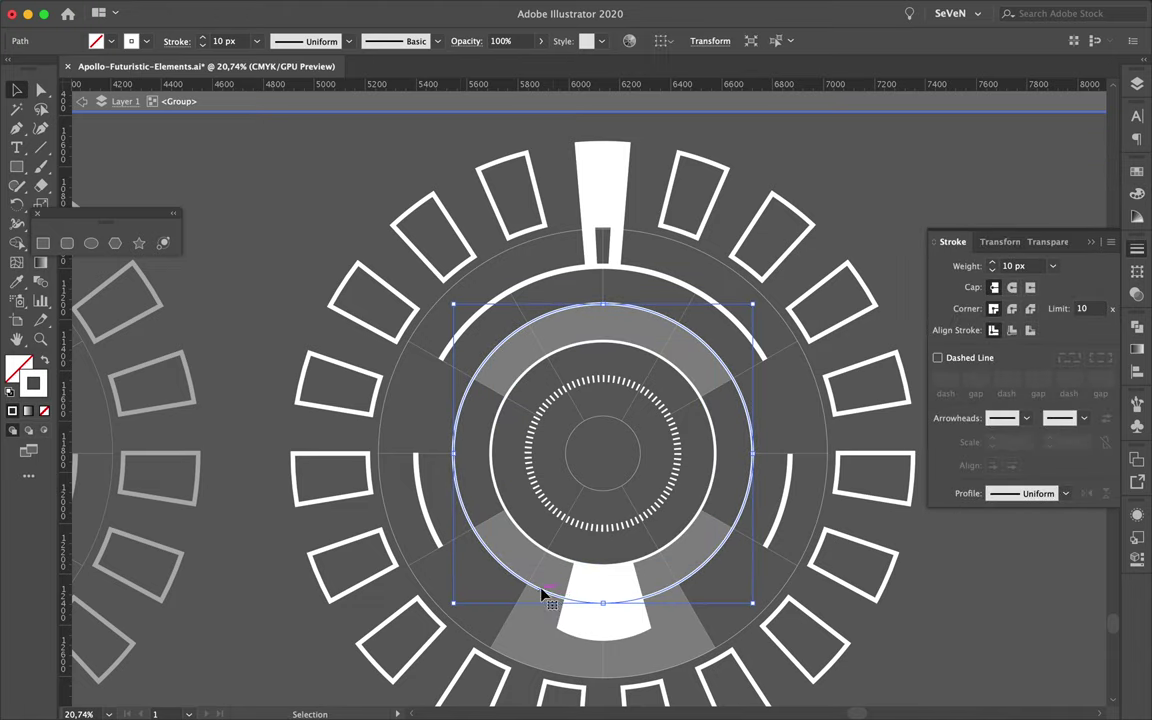
key("p")
scroll(425, 558, "up", 5)
scroll(425, 558, "down", 3)
scroll(759, 681, "down", 3)
key("v")
left_click(803, 468)
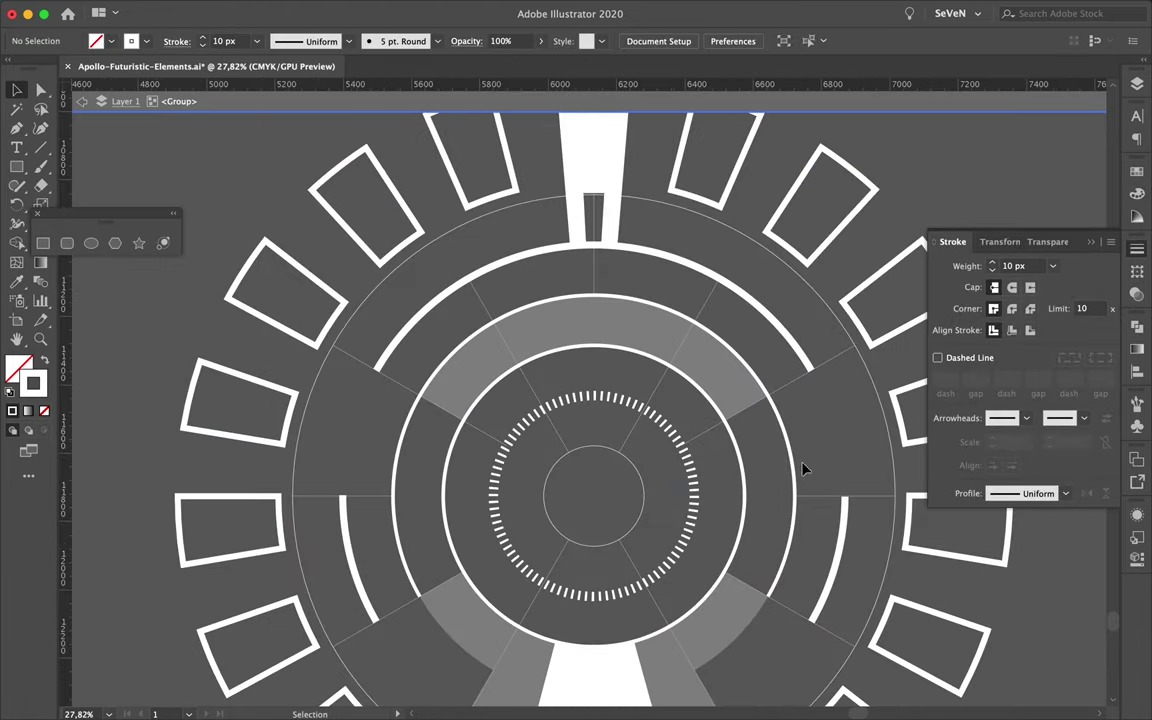
left_click(993, 269)
scroll(897, 235, "down", 3)
scroll(897, 235, "up", 1)
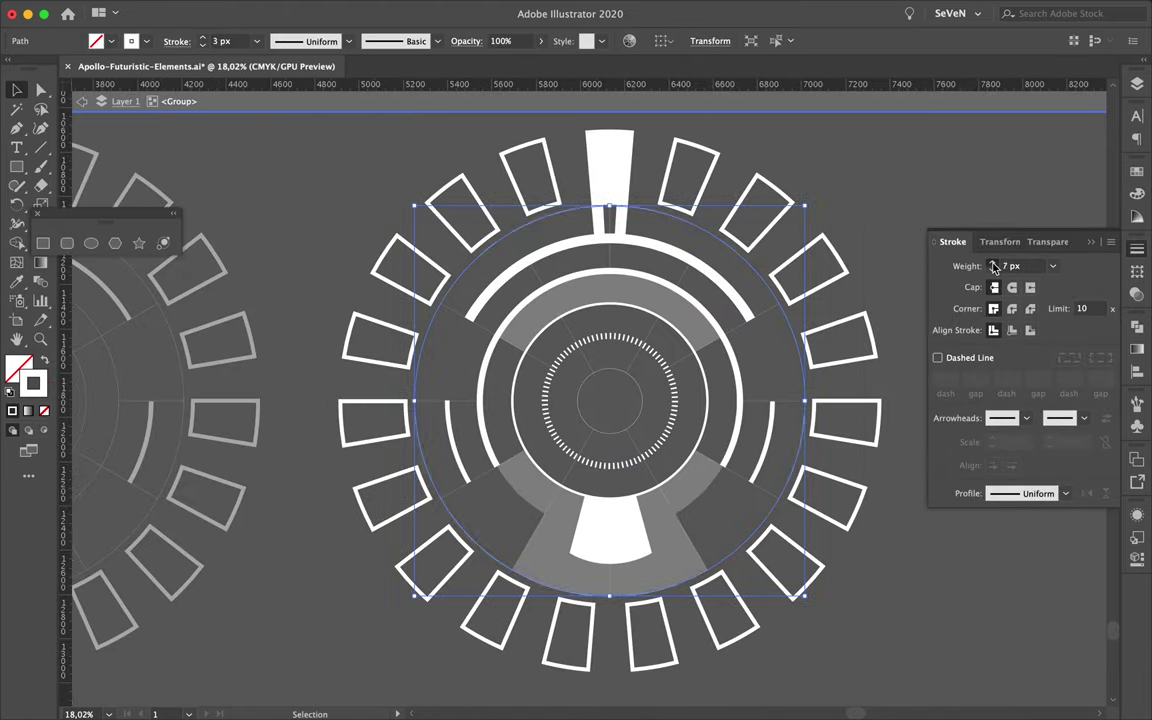
left_click(455, 421)
scroll(455, 421, "up", 3)
scroll(594, 327, "down", 2)
Step: Select the top, bottom, left and right spoke segments to become thick bars
key("a")
left_click(594, 200)
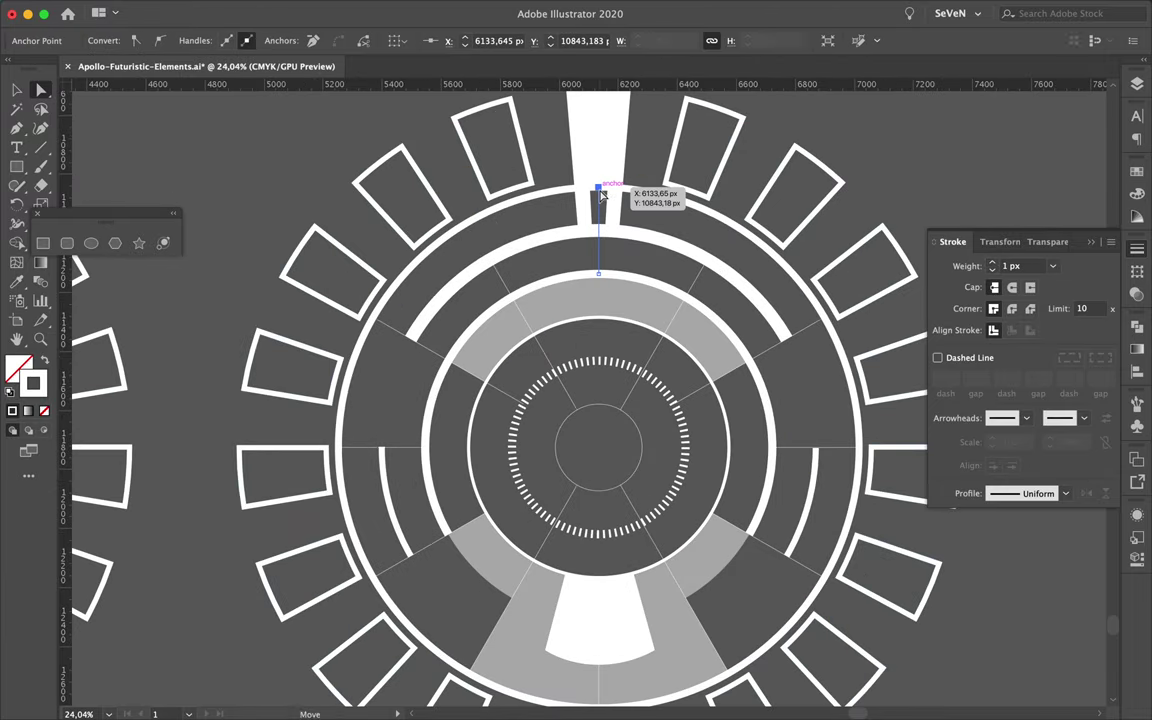
left_click(991, 266)
left_click(838, 148)
scroll(700, 400, "down", 1)
left_click(588, 650)
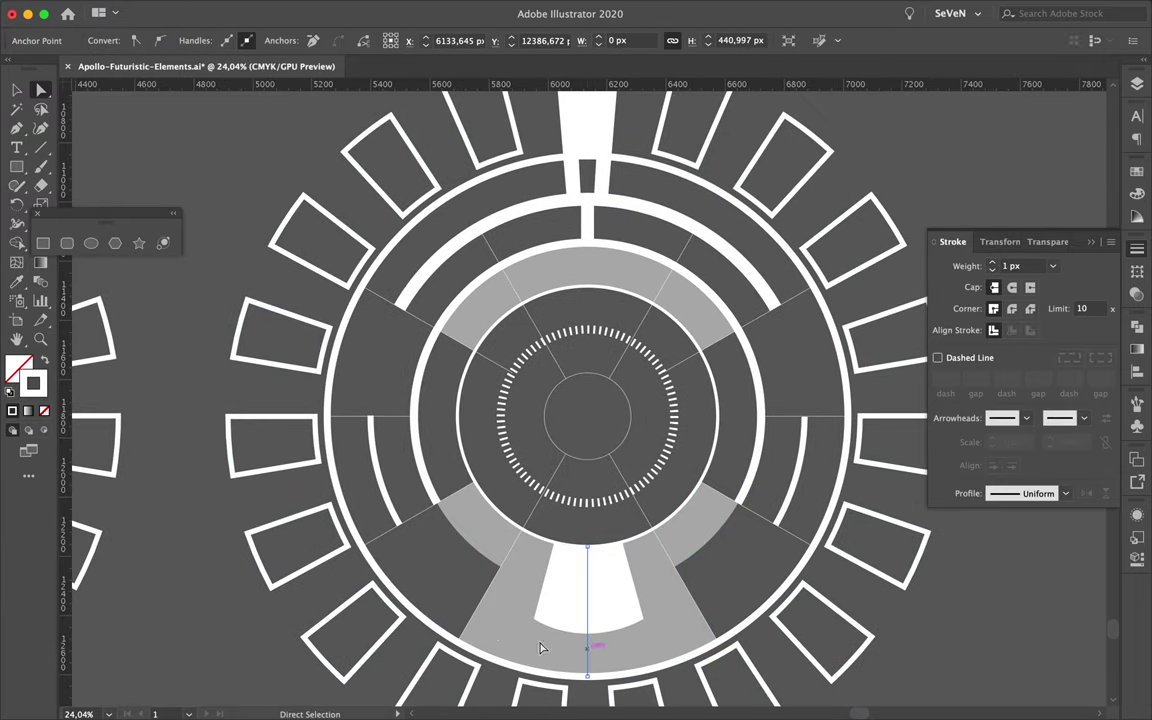
left_click(668, 571)
scroll(785, 348, "down", 1)
left_click(785, 343)
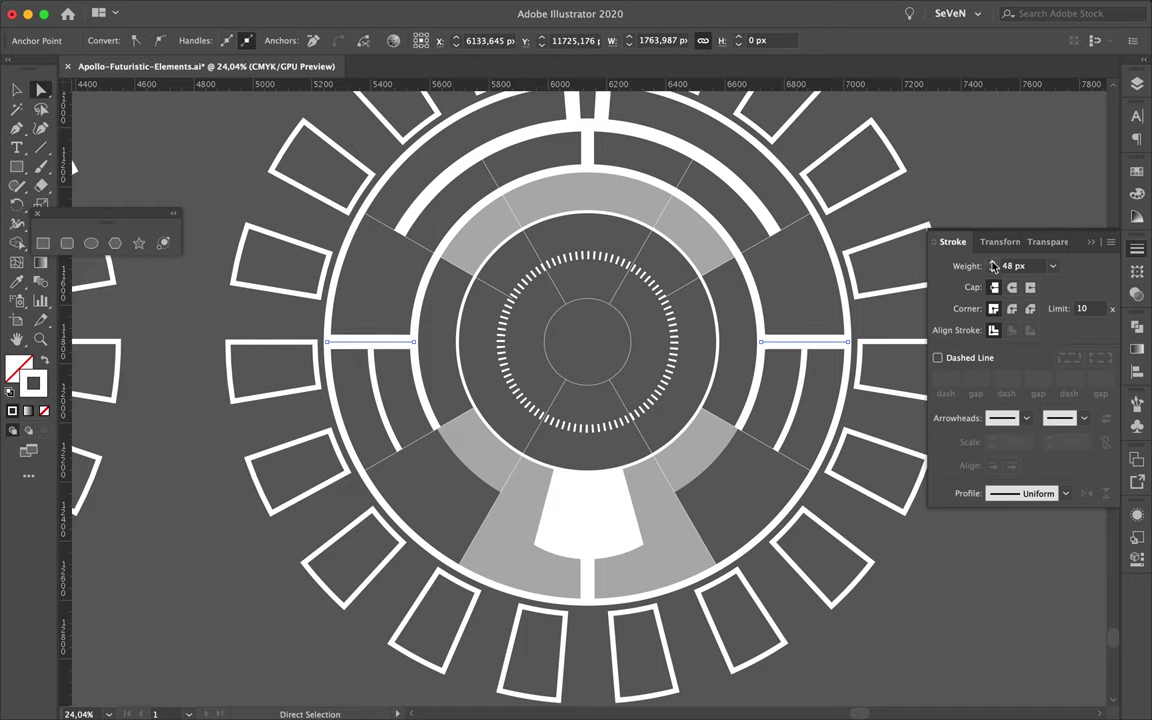
Step: Thicken the horizontal spokes and give the innermost circle a 2 px dash, 6 px gap stroke
scroll(597, 489, "up", 2)
left_click(597, 489)
left_click(588, 463)
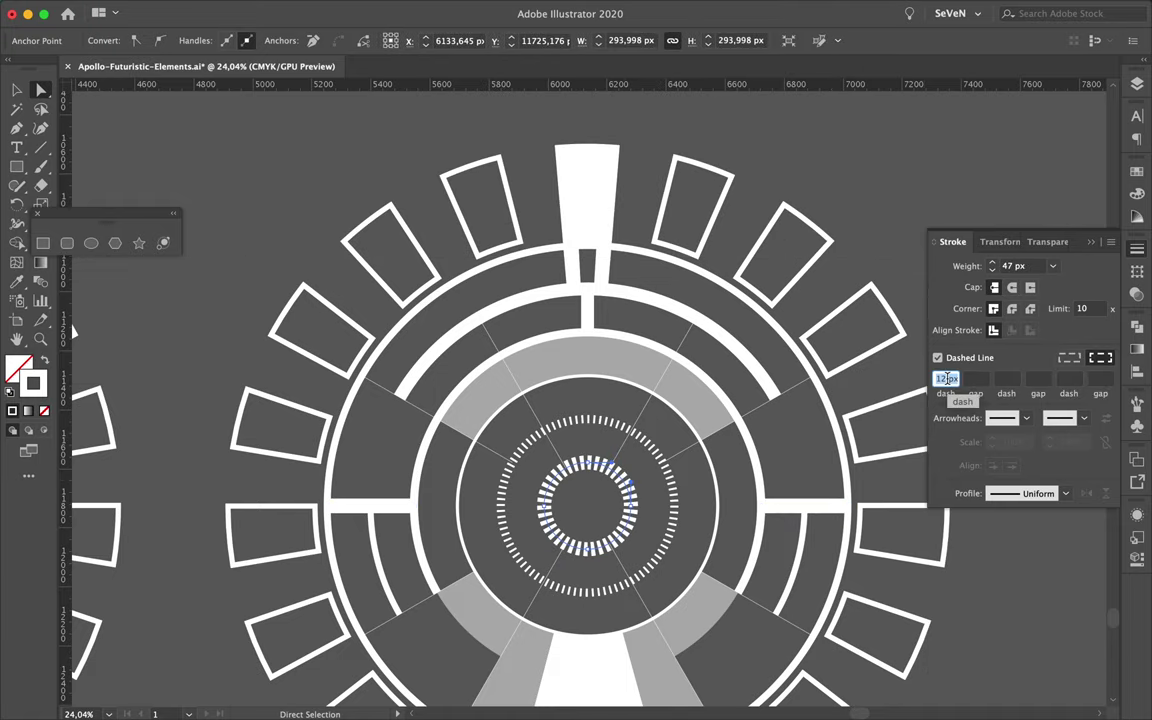
left_click(944, 378)
type("233")
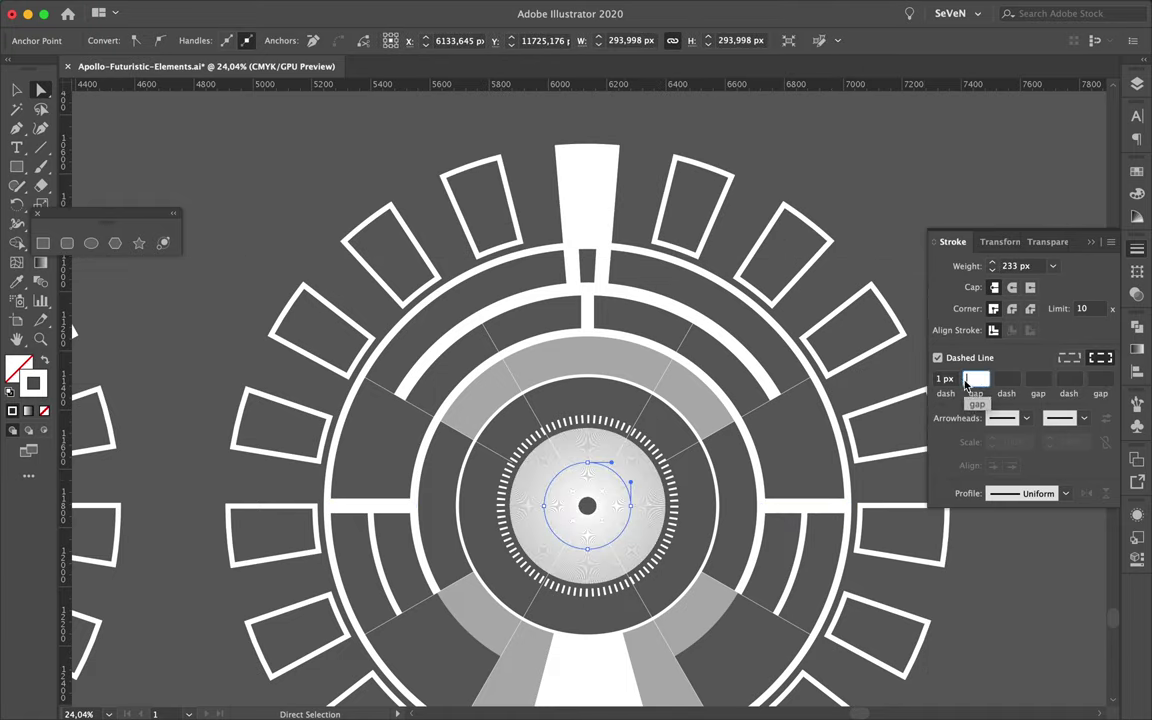
key("Tab")
type("6")
left_click(997, 378)
Step: Select the circle inside the grey band for anchor editing
left_click(567, 462)
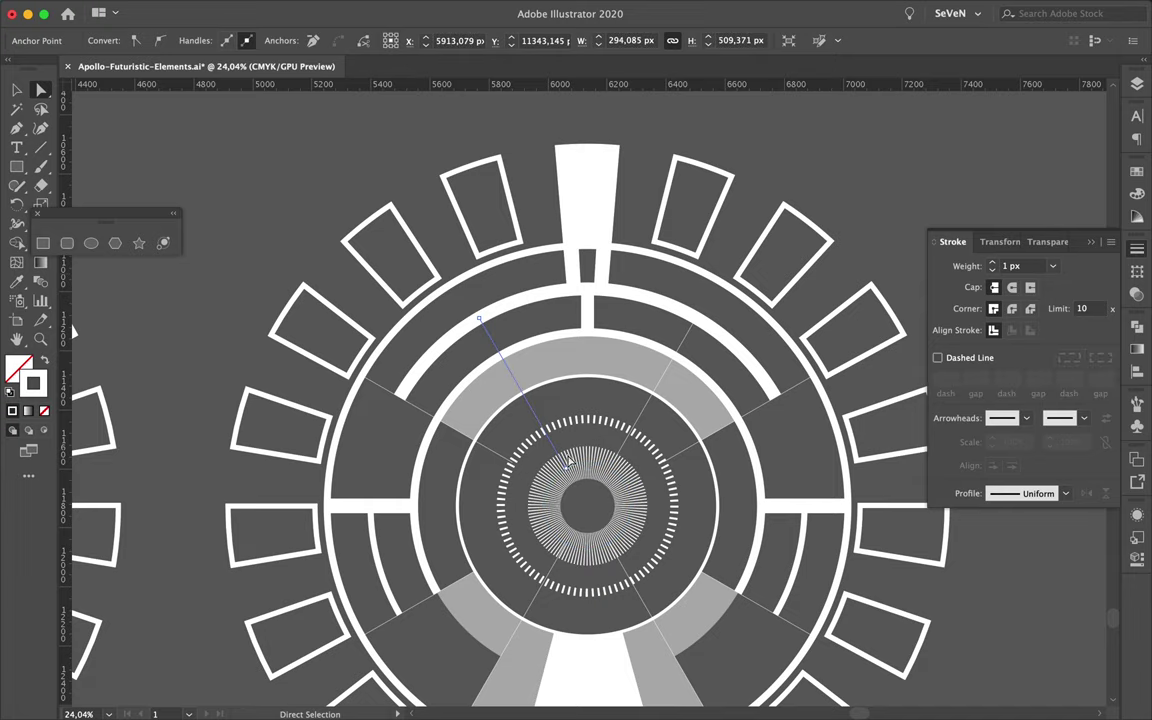
left_click(782, 481)
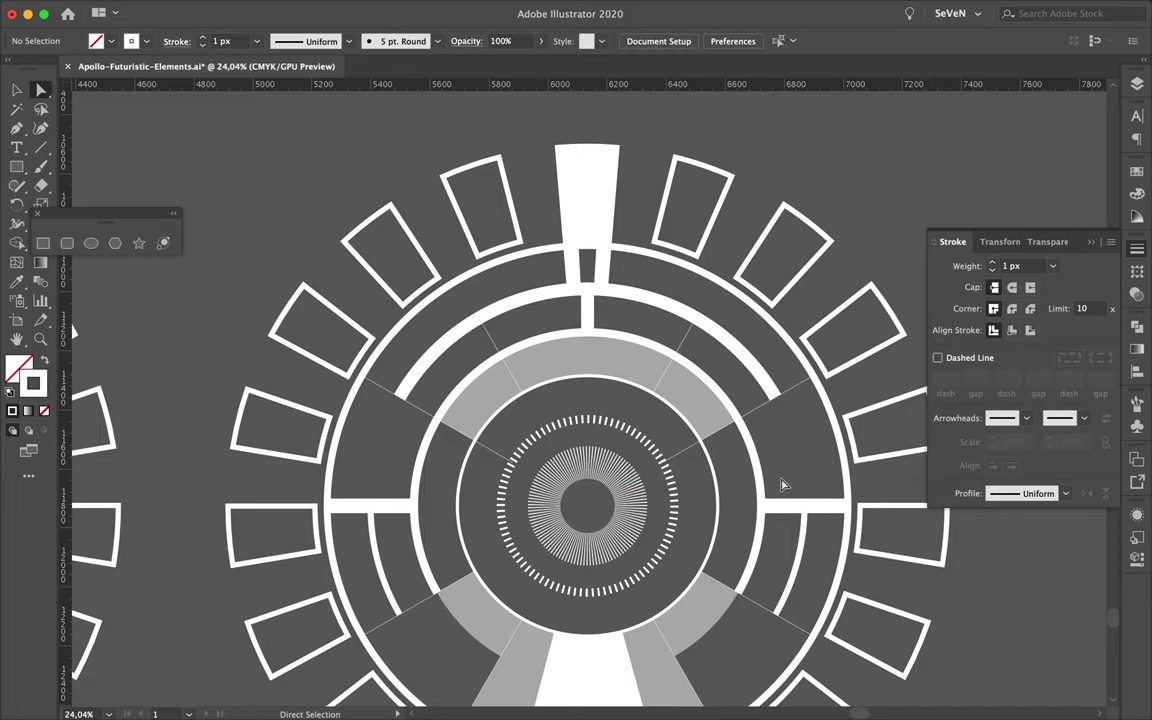
scroll(597, 522, "down", 2)
scroll(524, 360, "up", 3)
left_click(522, 358)
key("p")
scroll(524, 360, "up", 5)
Step: Add anchors on the ring inside the grey band, trimming it to a short top arc
left_click(522, 368)
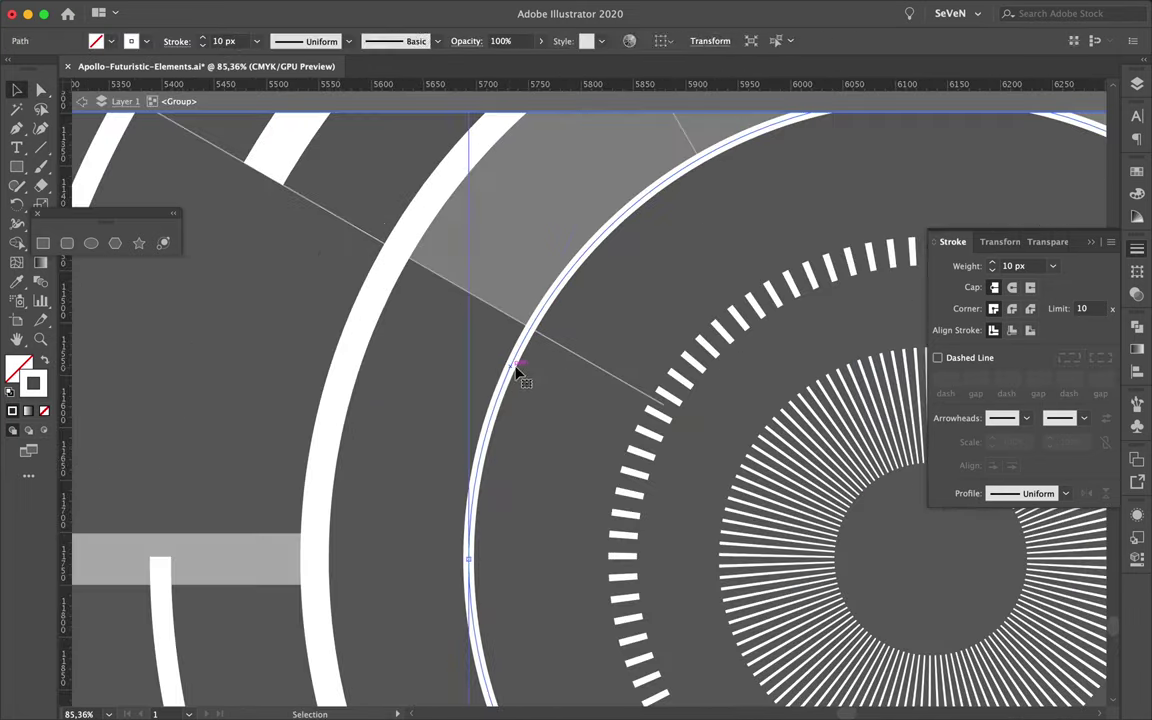
scroll(522, 368, "down", 5)
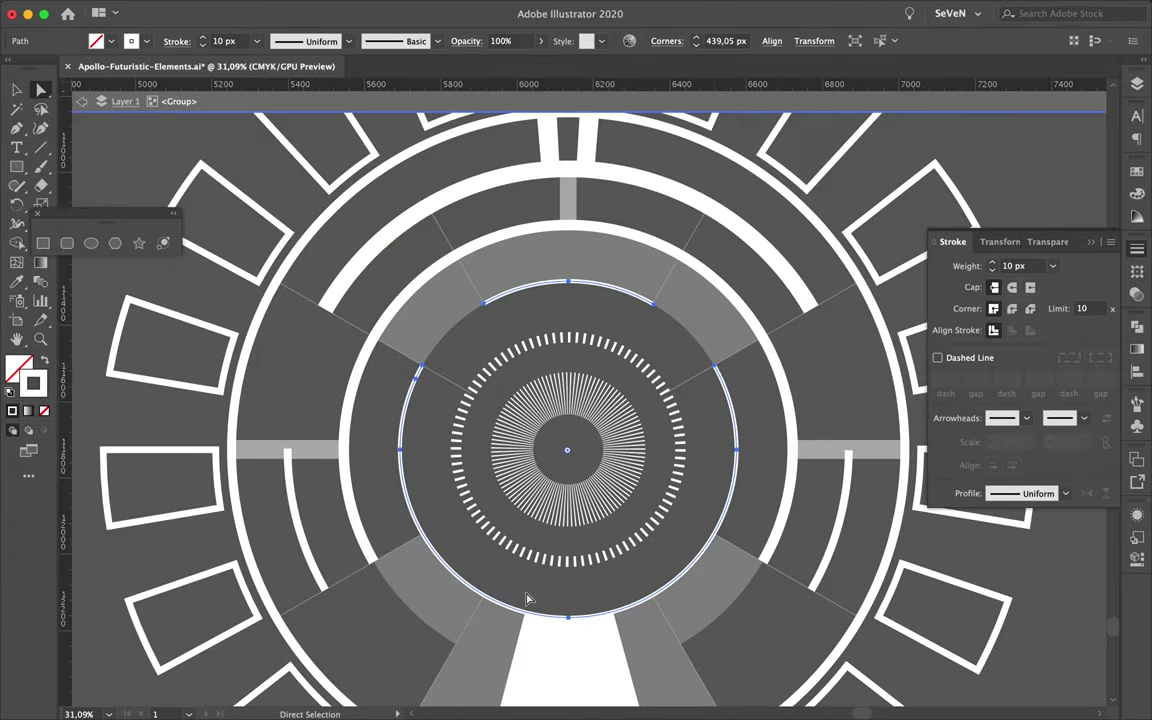
left_click(424, 540)
scroll(425, 540, "up", 4)
scroll(522, 630, "down", 2)
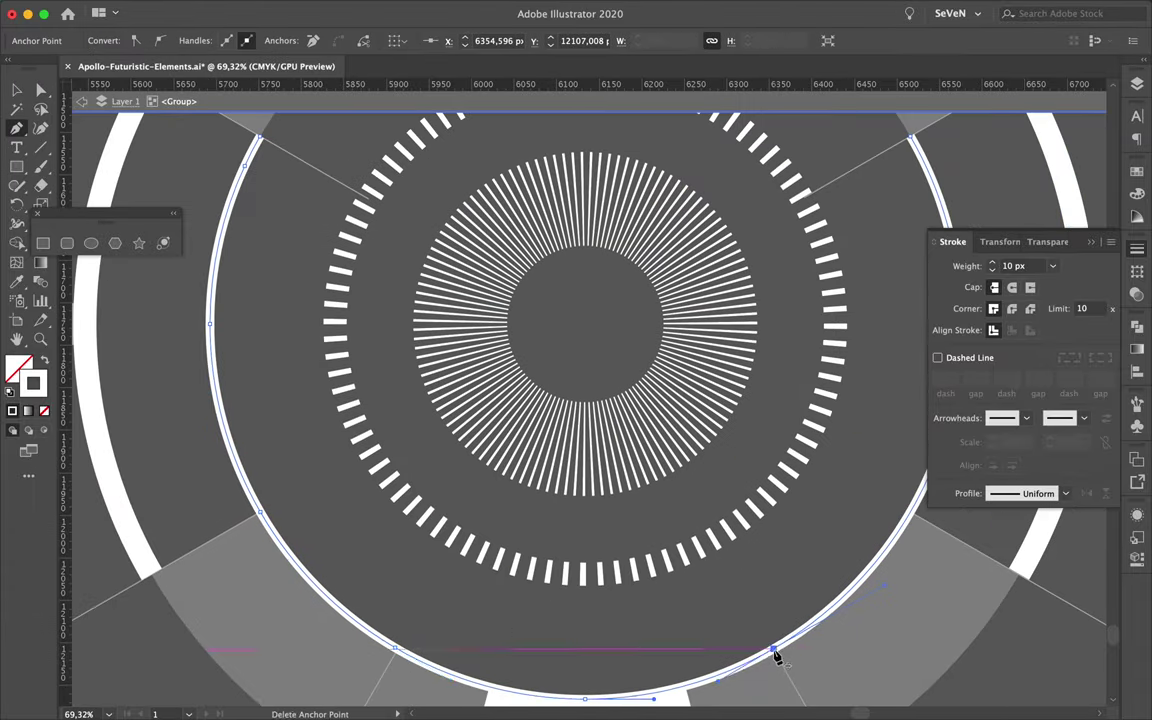
key("a")
Step: Shrink the circle beneath the arc slightly about its centre
scroll(545, 625, "down", 1)
key("v")
left_click(760, 583)
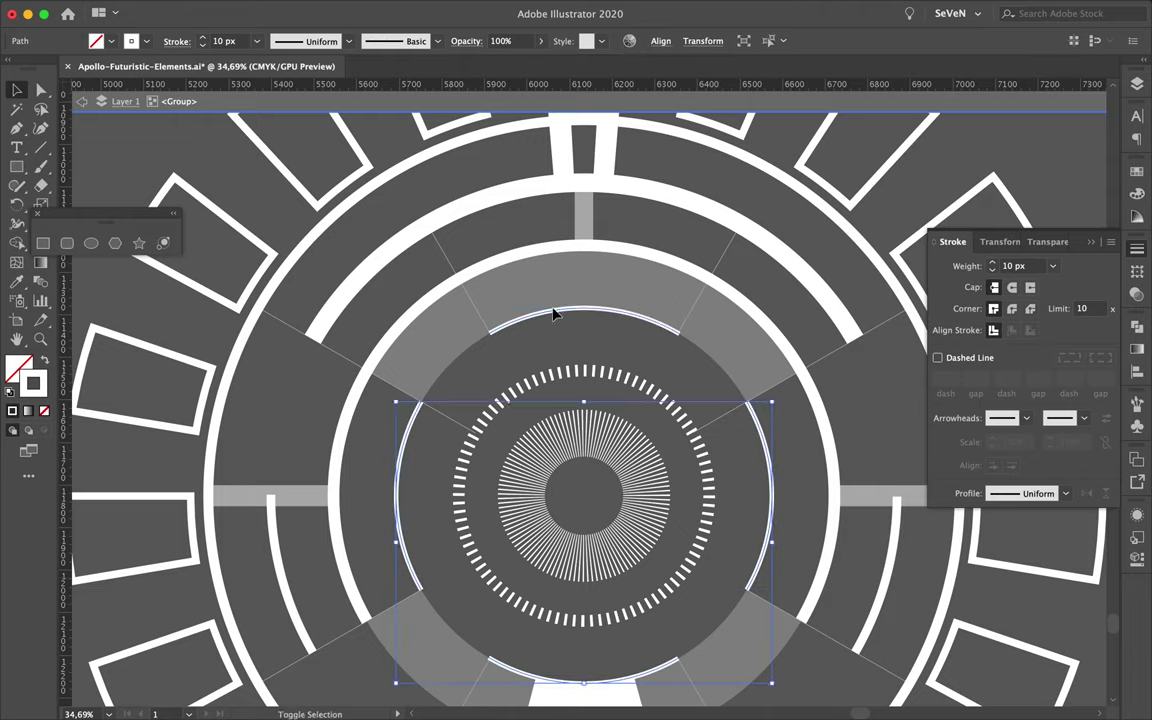
left_click_drag(587, 302, 587, 306)
scroll(541, 289, "up", 3)
scroll(700, 424, "down", 2)
key("ctrl+shift+a")
Step: Draw a small white triangular pointer on the upper-left edge of the inner ring
scroll(392, 327, "up", 2)
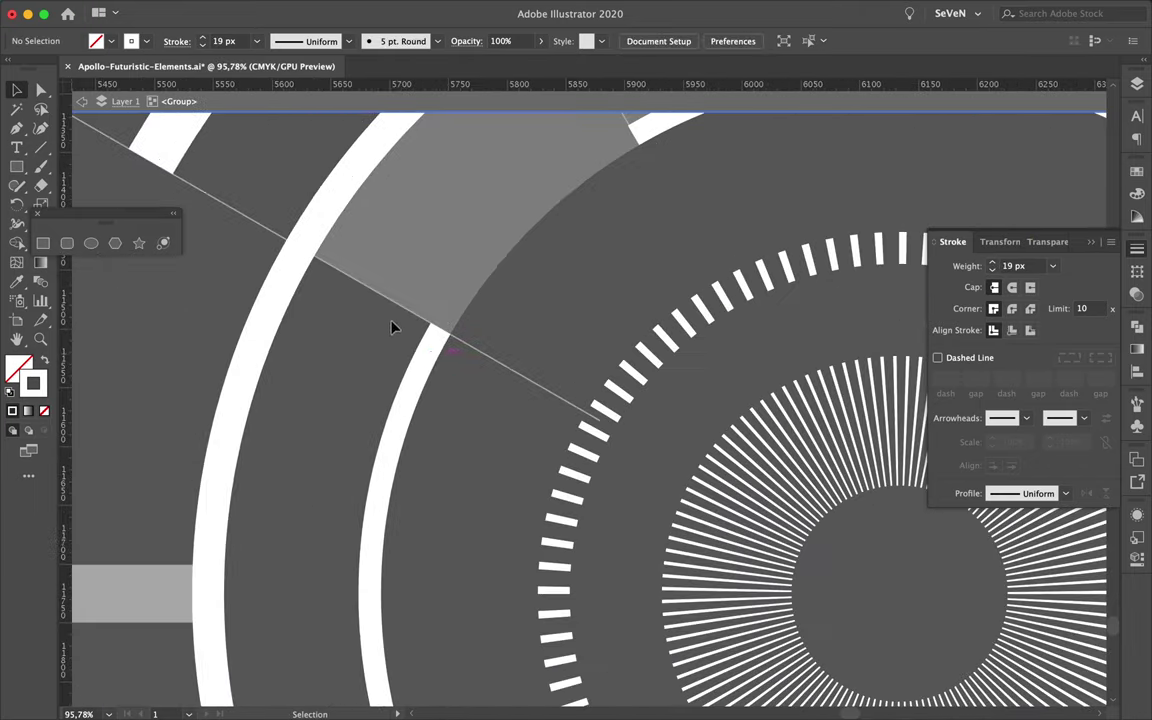
left_click(416, 323)
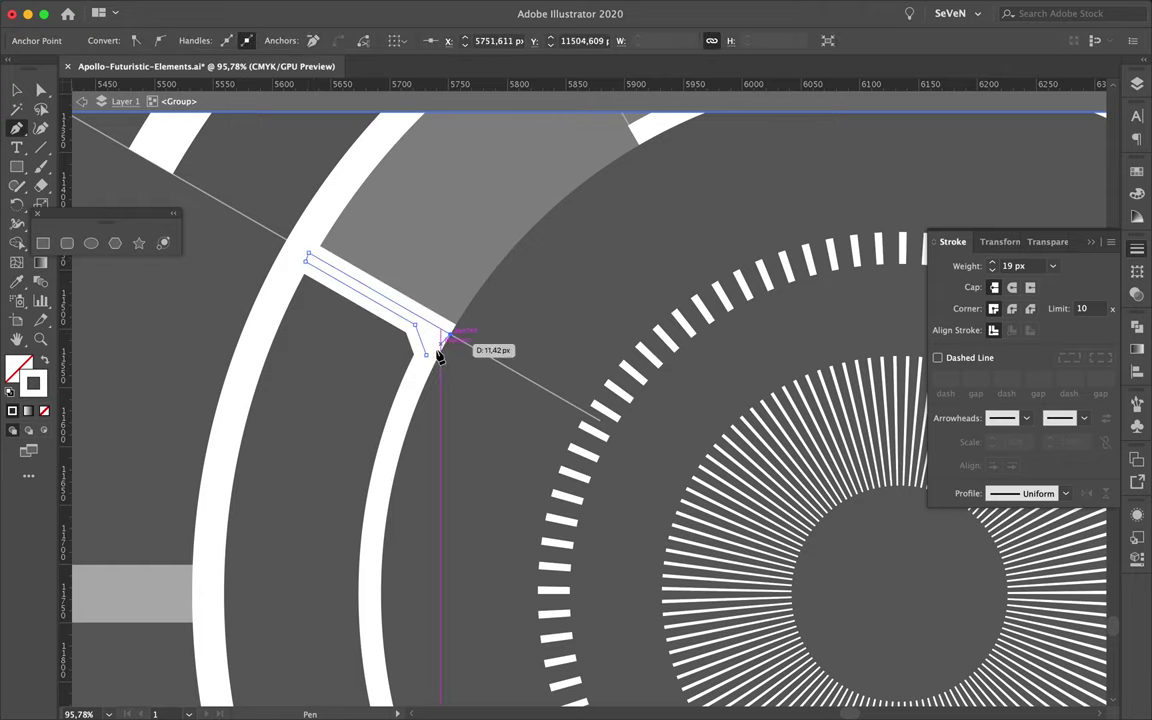
left_click(1137, 178)
scroll(400, 300, "up", 1)
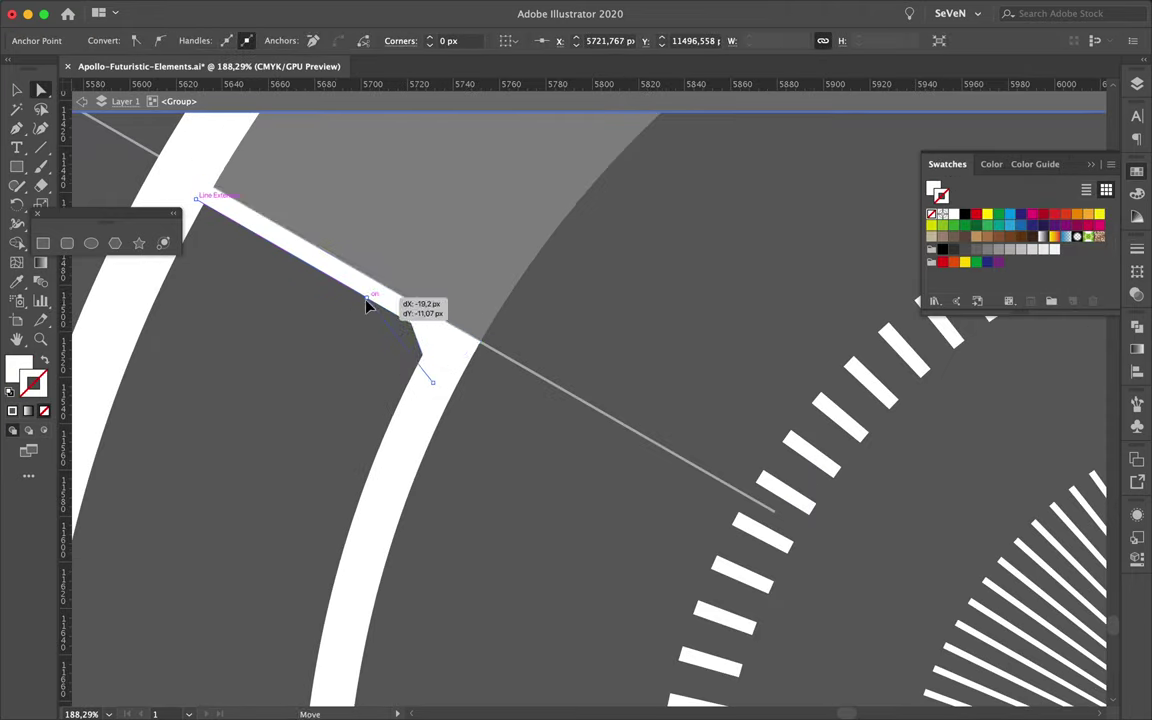
key("a")
scroll(560, 327, "down", 3)
left_click(505, 325)
Step: Reflect a copy of the pointer across the emblem centre to the right side
left_click(14, 322)
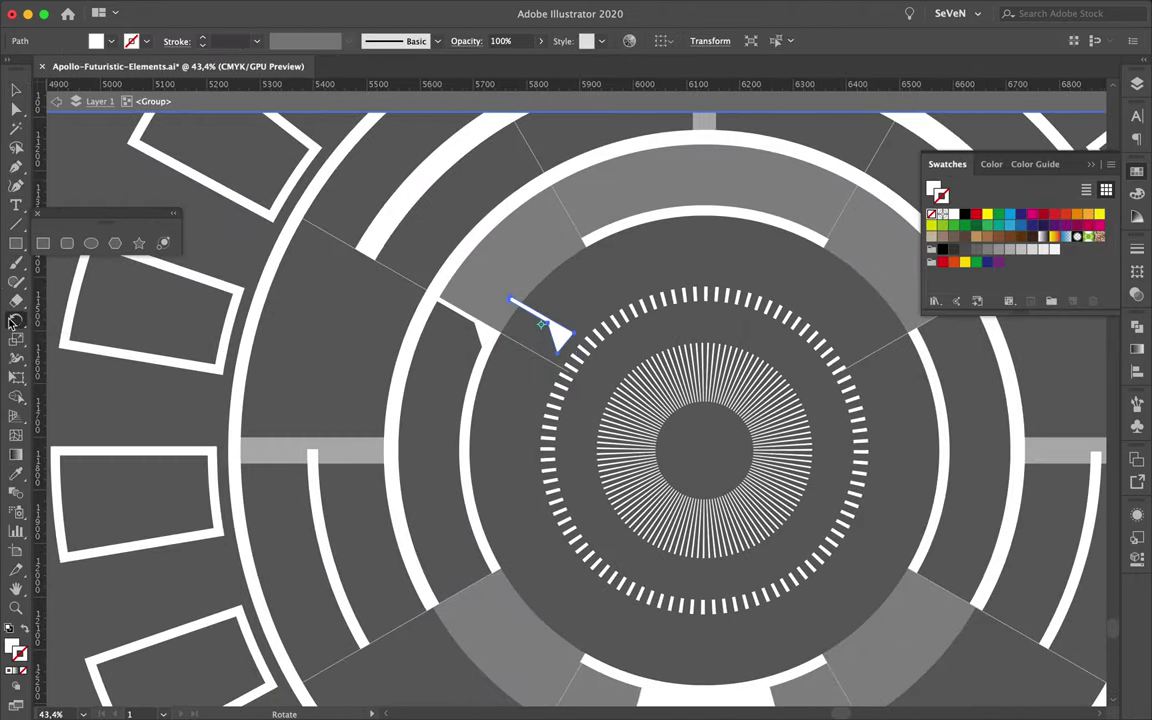
left_click_drag(922, 345, 922, 345)
scroll(800, 333, "down", 3)
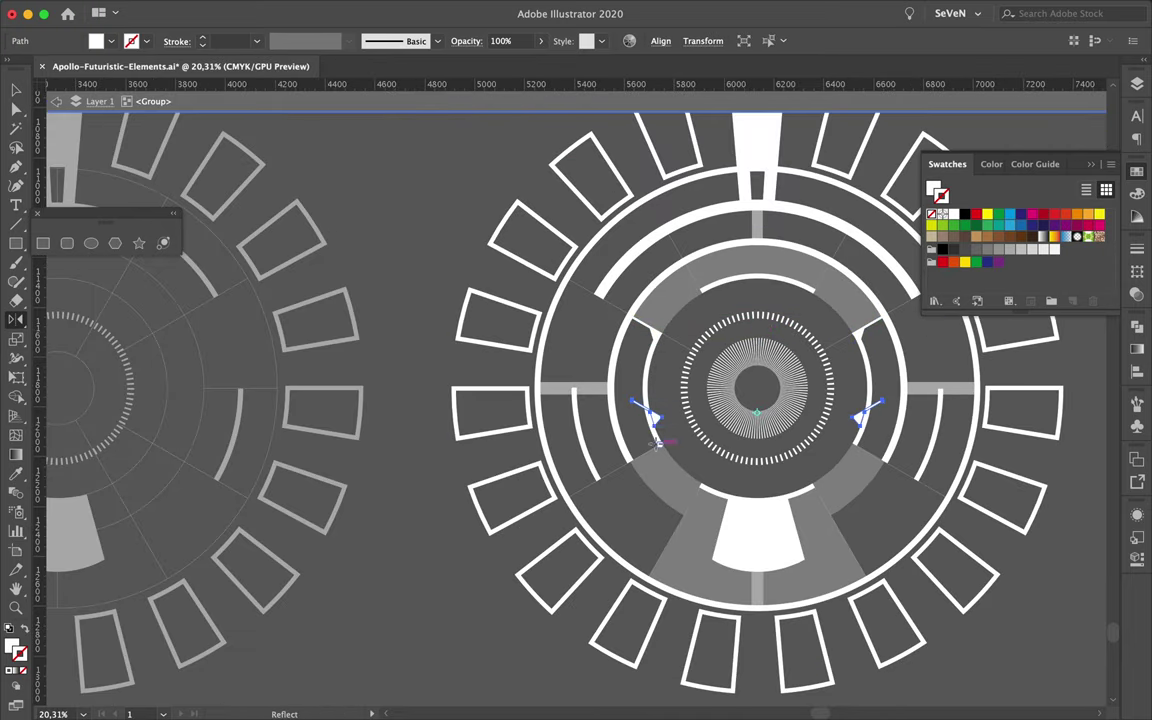
key("v")
left_click(585, 403)
scroll(709, 415, "up", 1)
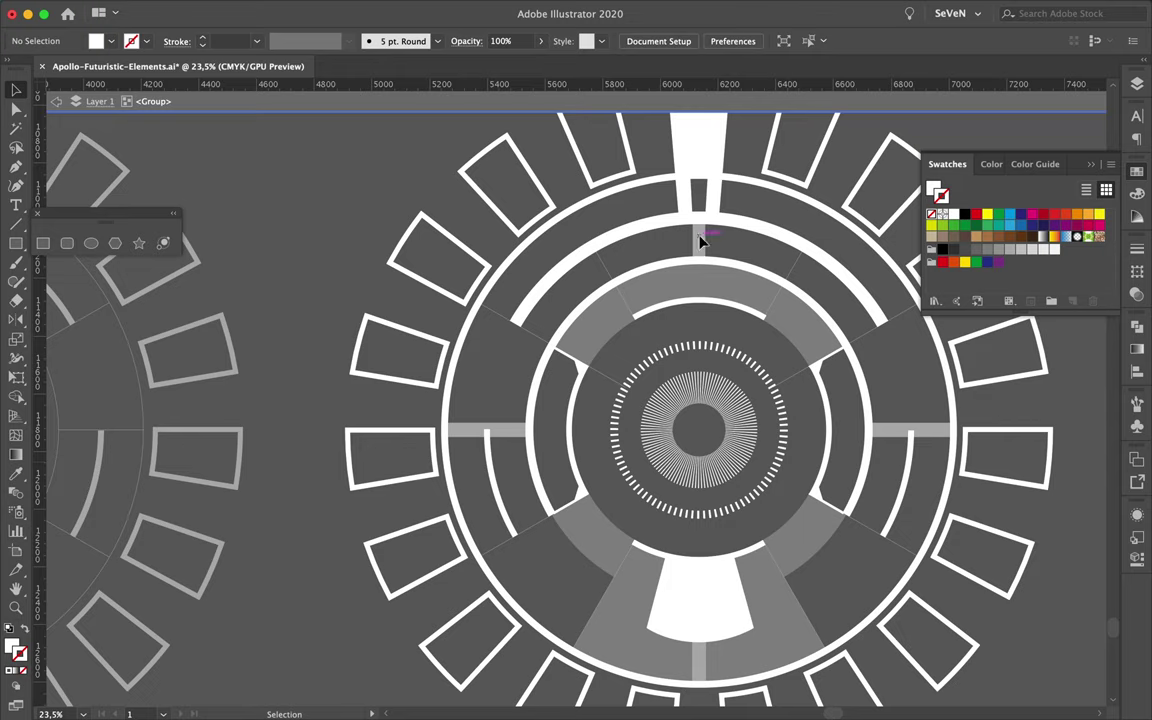
Step: Enter the centre-ring group and stretch one tick bar upward
scroll(745, 383, "up", 3)
double_click(660, 485)
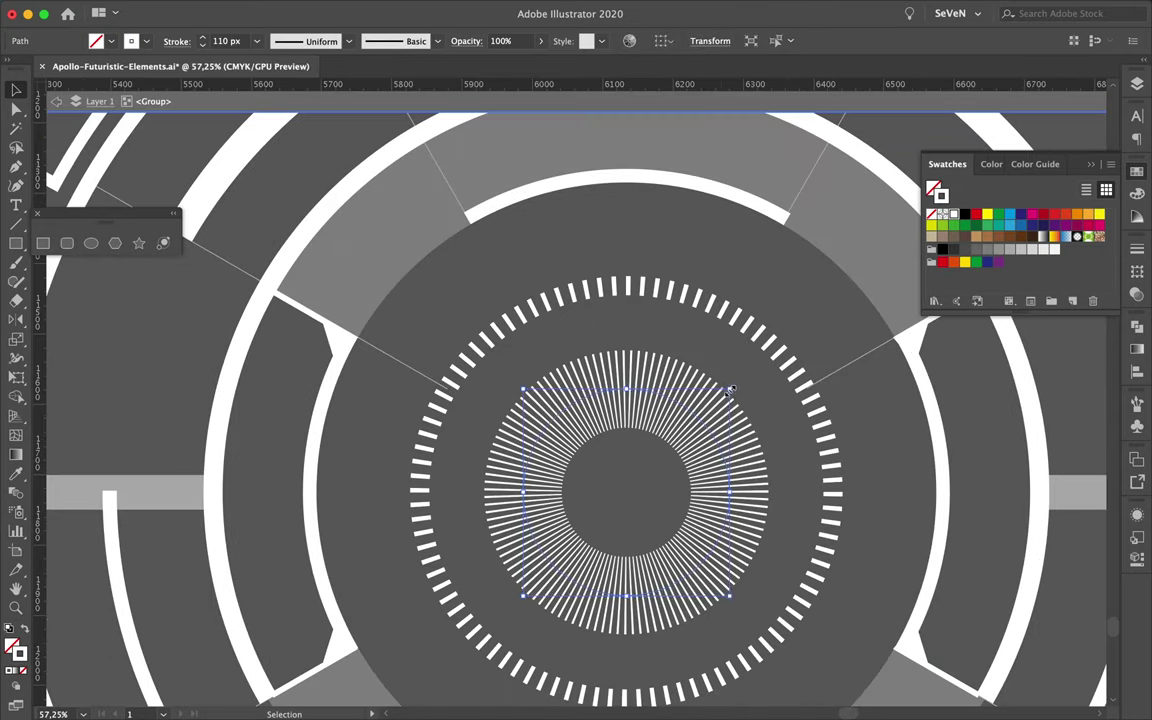
scroll(620, 483, "down", 4)
double_click(372, 367)
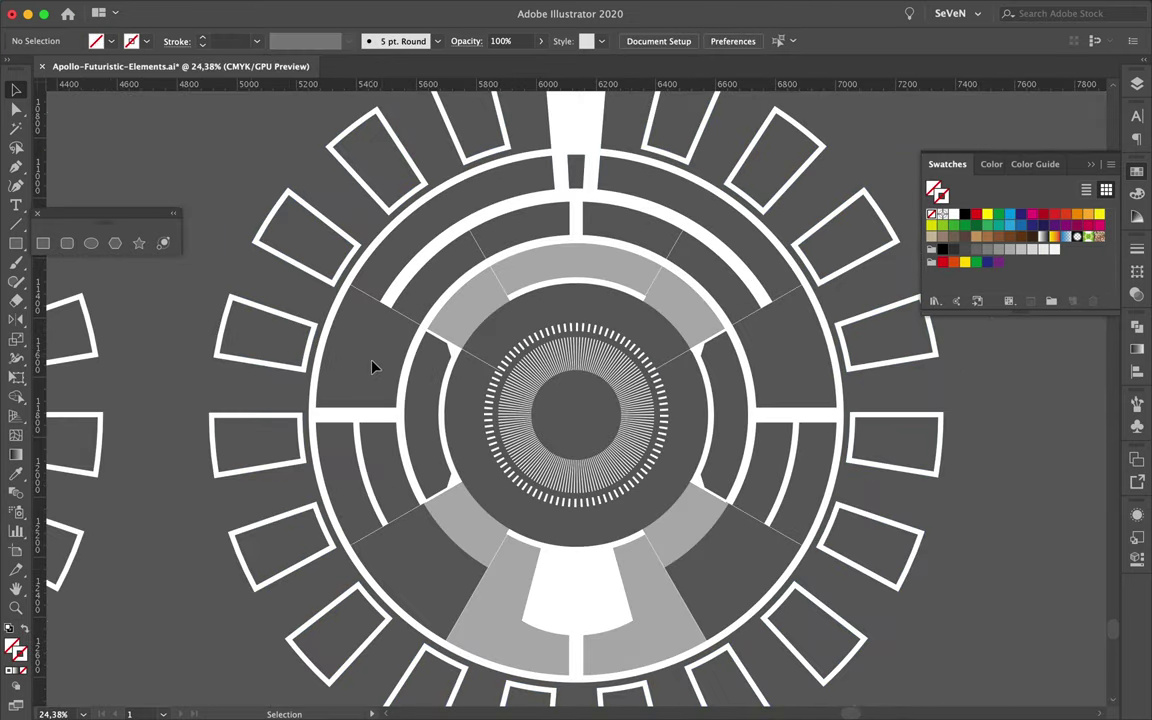
scroll(502, 527, "down", 3)
scroll(700, 365, "up", 5)
double_click(490, 178)
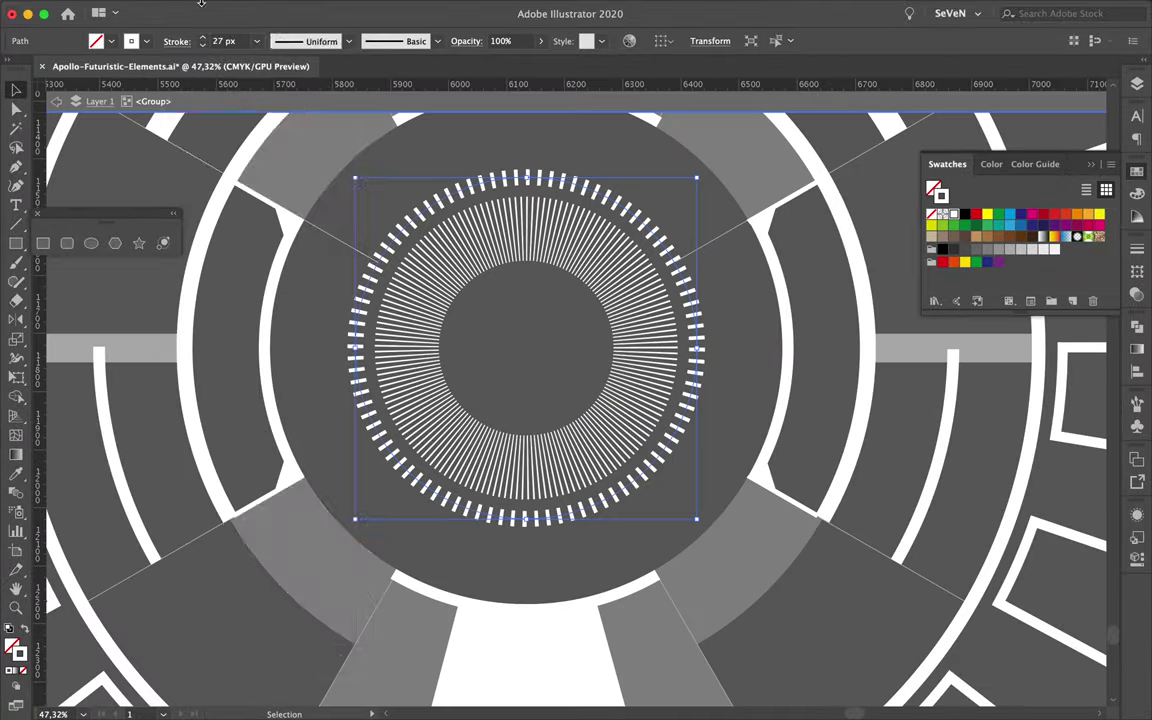
scroll(490, 178, "up", 3)
scroll(490, 170, "up", 5)
key("a")
left_click(545, 318)
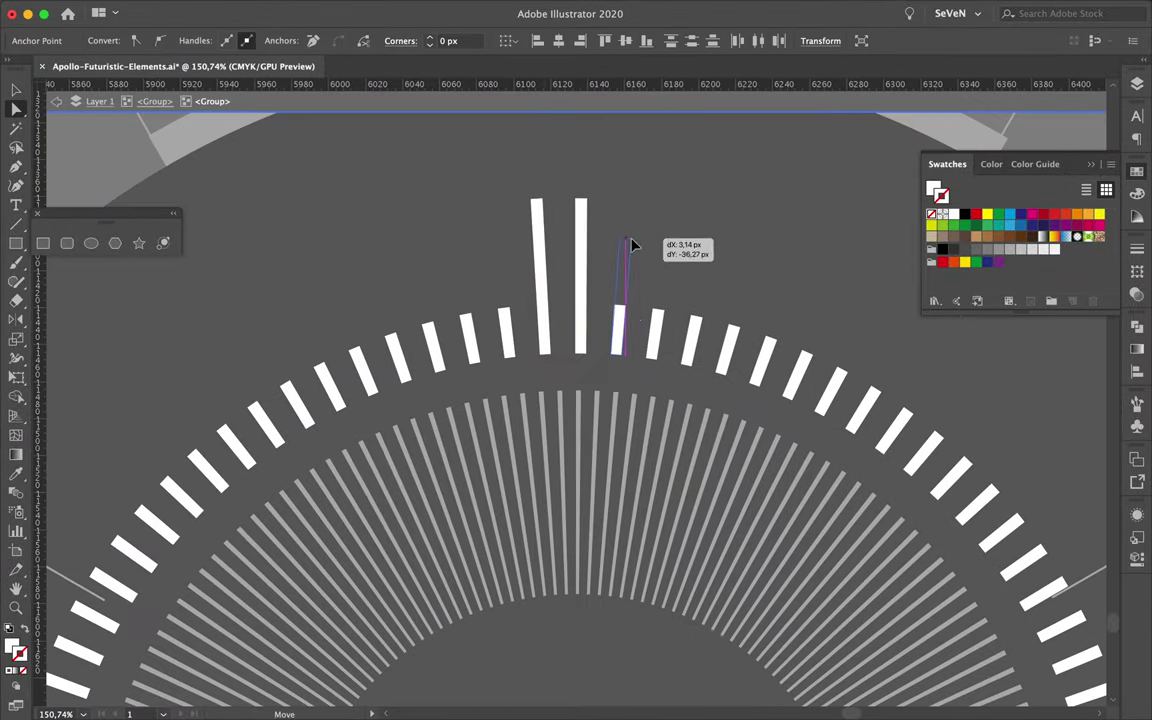
left_click_drag(510, 302, 505, 270)
Step: Lengthen two tick bars on the left and one on the right of the ring
scroll(510, 300, "up", 3)
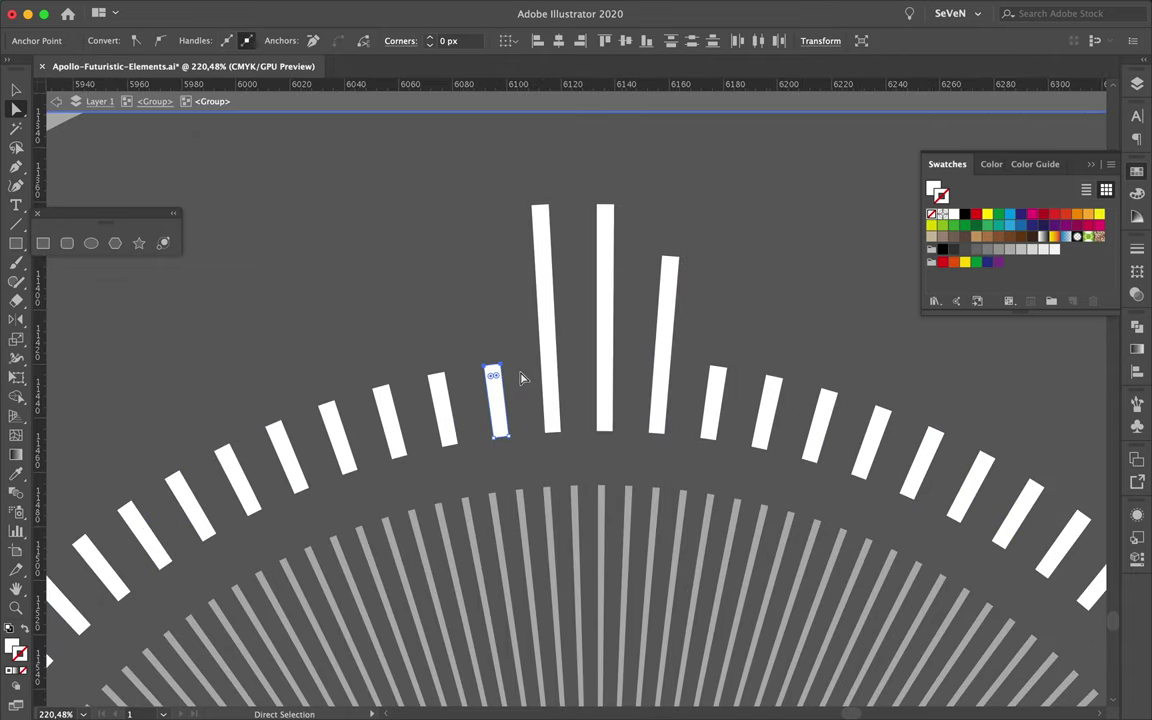
scroll(722, 312, "down", 5)
scroll(373, 555, "up", 4)
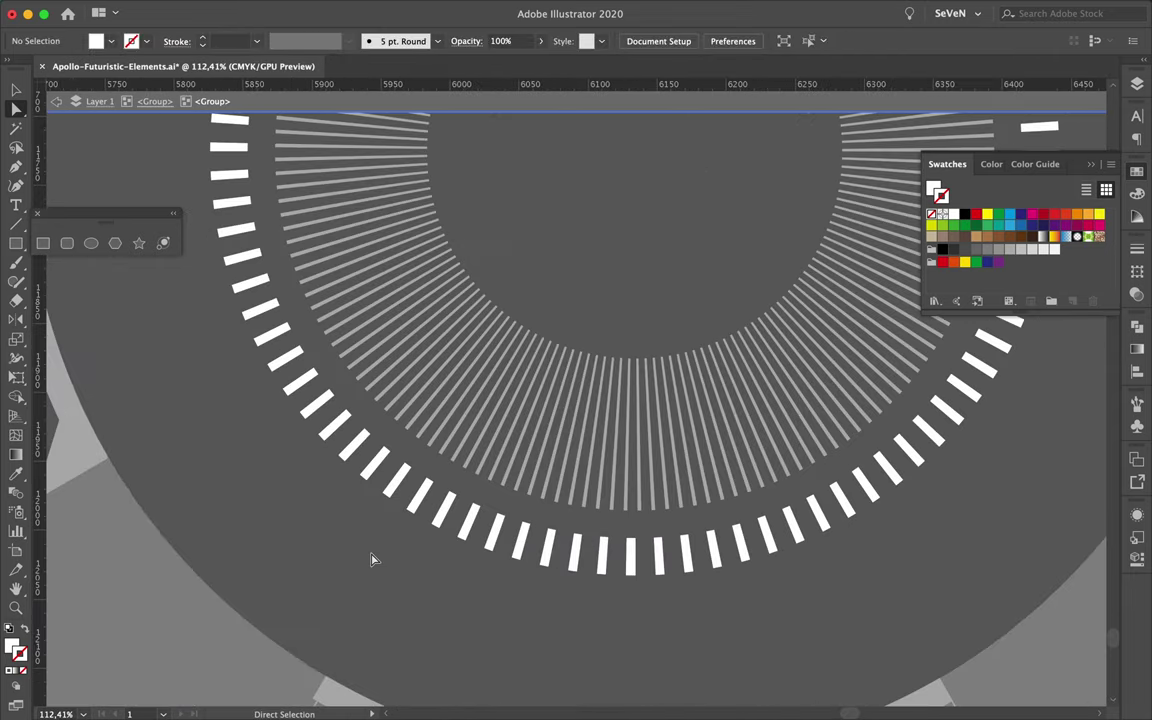
left_click_drag(355, 502, 303, 567)
mouse_move(360, 528)
left_mouse_down()
mouse_move(352, 550)
mouse_move(301, 519)
left_mouse_up()
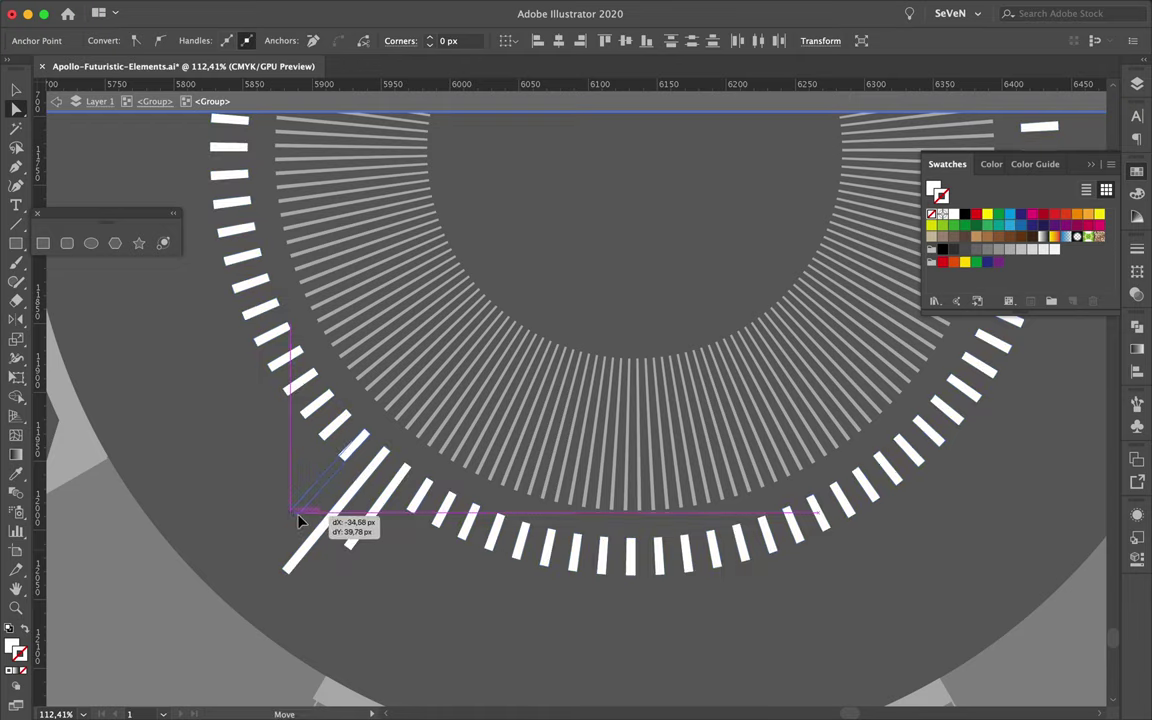
scroll(700, 400, "up", 3)
scroll(700, 400, "right", 3)
left_click(866, 459)
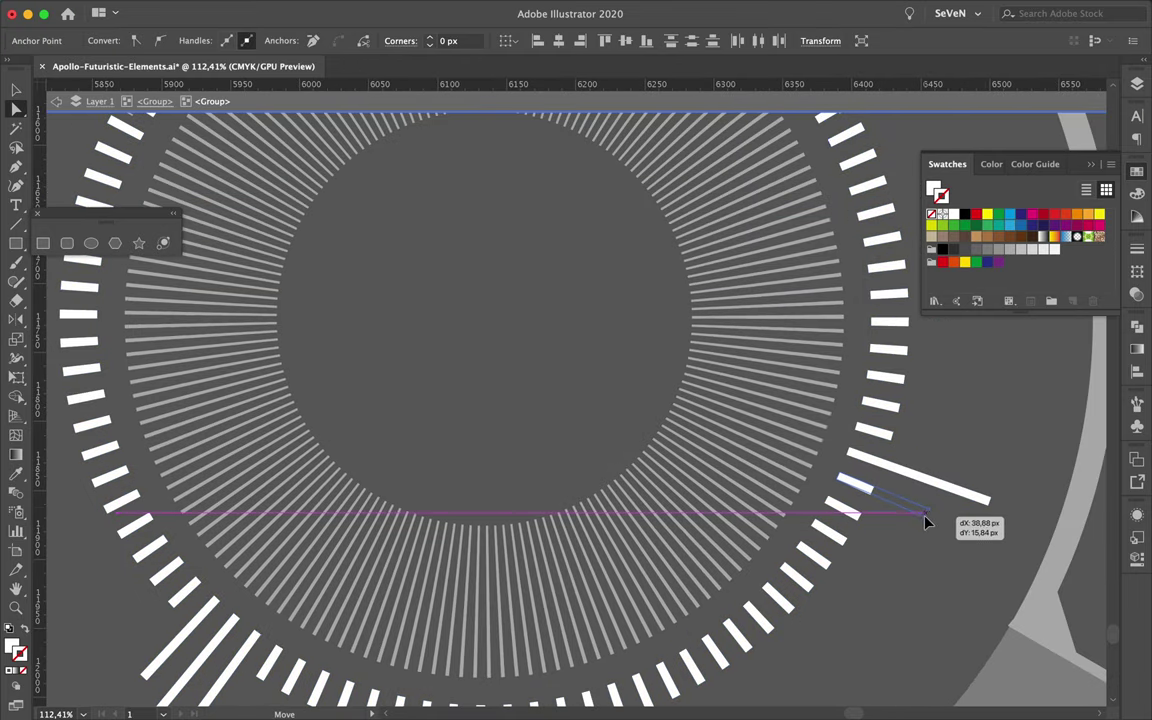
left_click_drag(952, 467, 955, 466)
Step: Lengthen a bar at the ring's upper left and nudge the small corner path into place
scroll(880, 350, "down", 3)
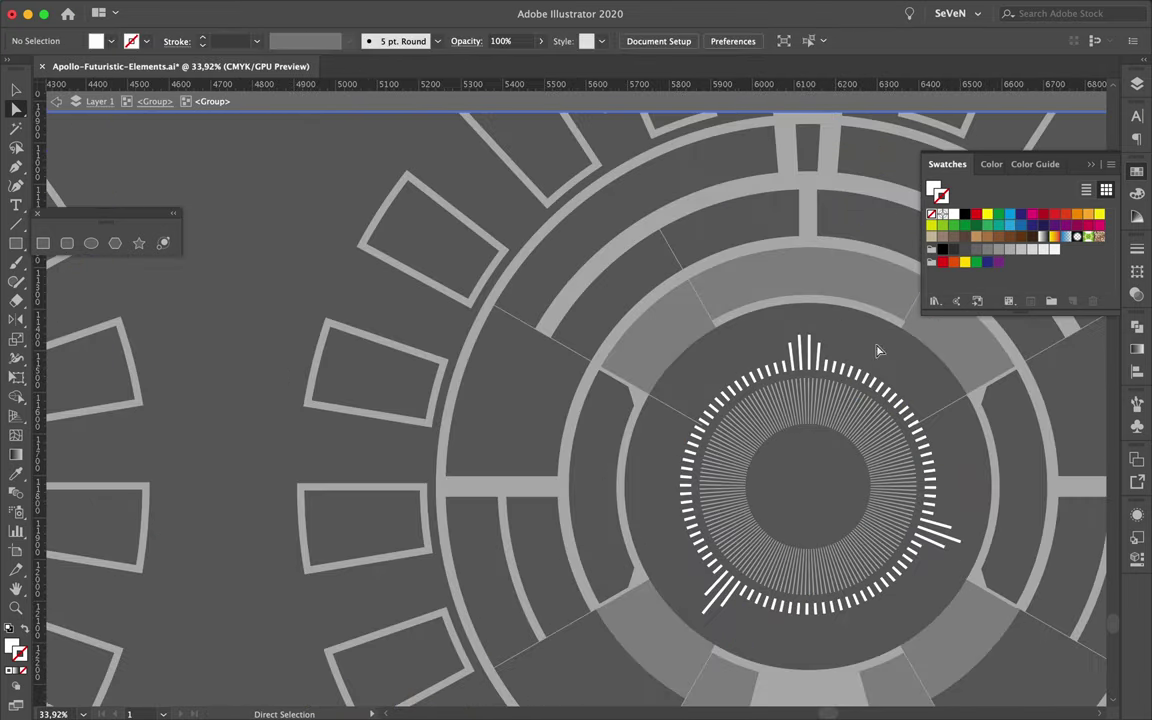
scroll(690, 390, "up", 2)
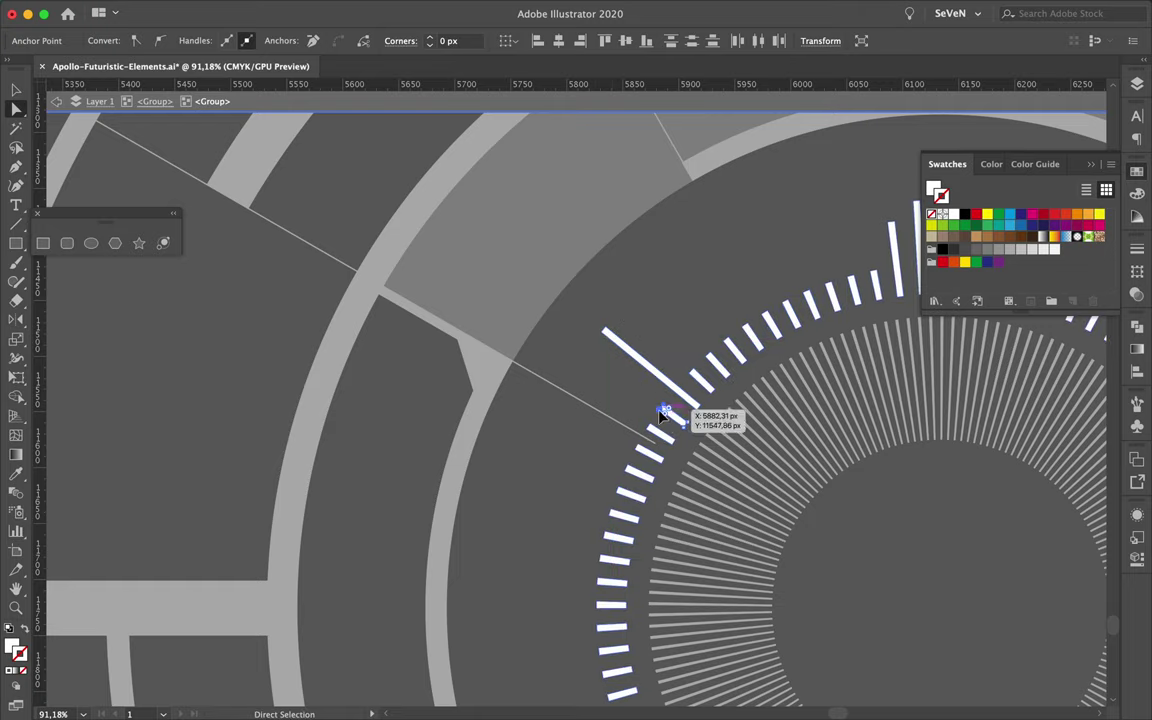
mouse_move(597, 403)
left_mouse_down()
mouse_move(640, 456)
mouse_move(597, 463)
left_mouse_up()
left_click(605, 488)
scroll(605, 488, "down", 3)
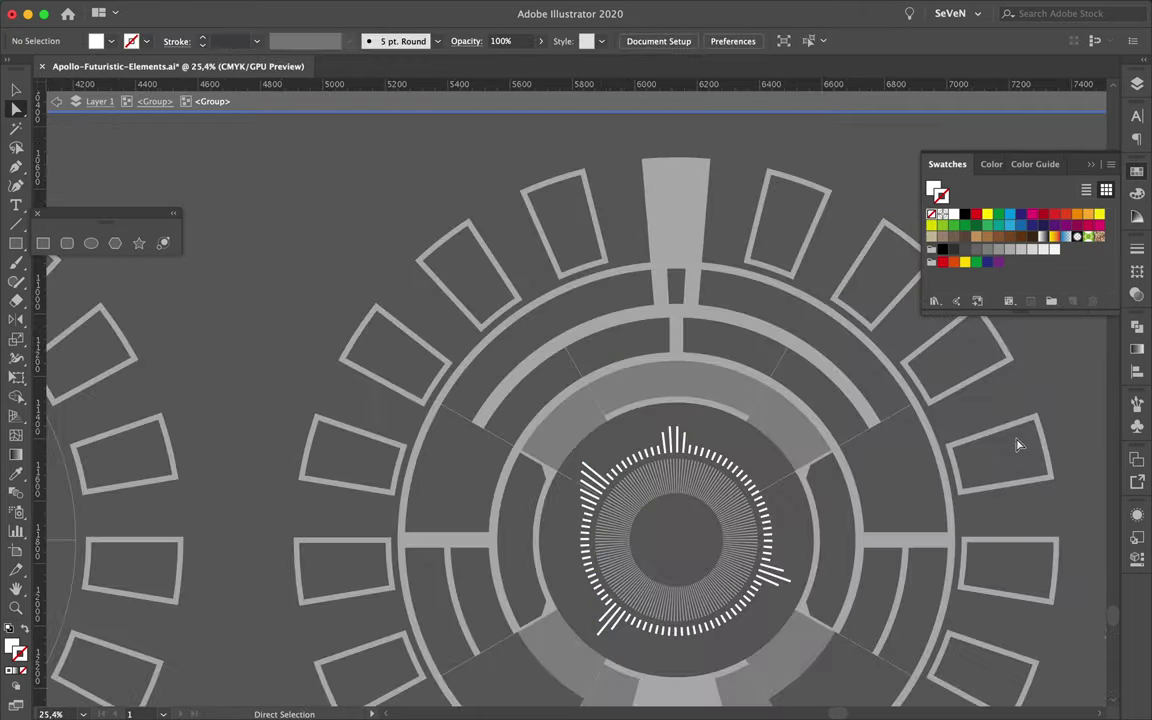
scroll(759, 481, "up", 2)
left_click_drag(759, 481, 840, 430)
scroll(792, 458, "up", 3)
Step: Snap the white bottom shape's corner anchor onto the grey segment's edge
scroll(775, 449, "up", 10)
key("a")
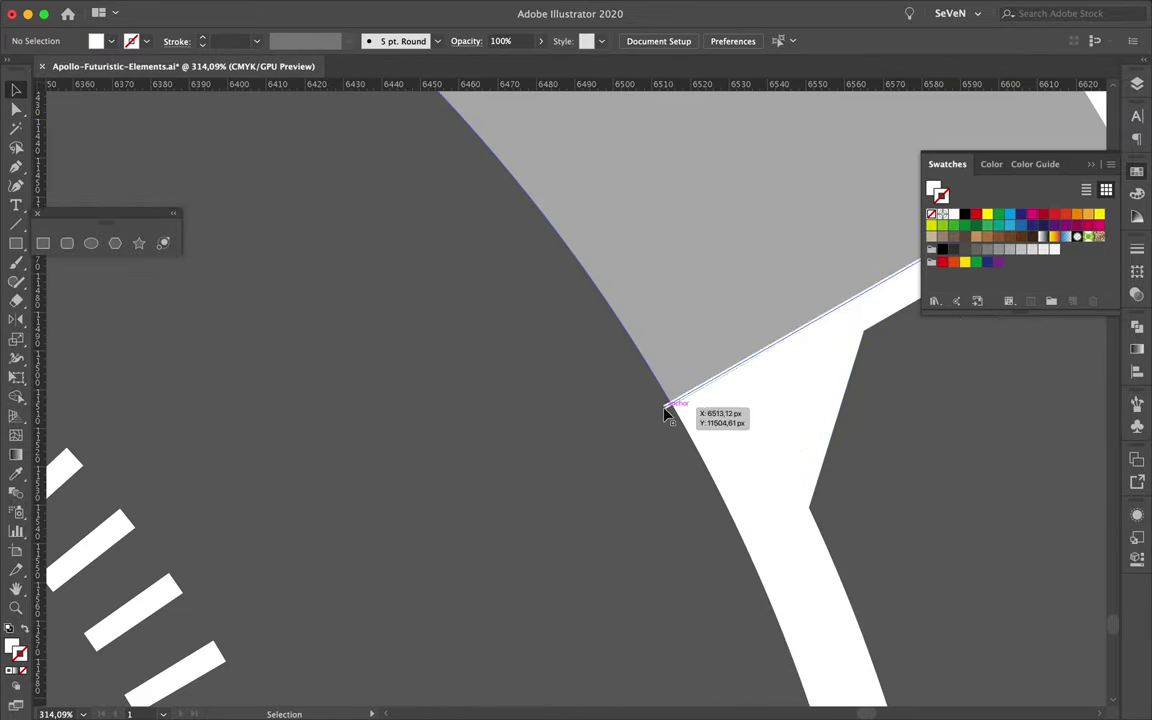
left_click(664, 406)
left_click_drag(756, 420, 756, 420)
scroll(756, 420, "down", 10)
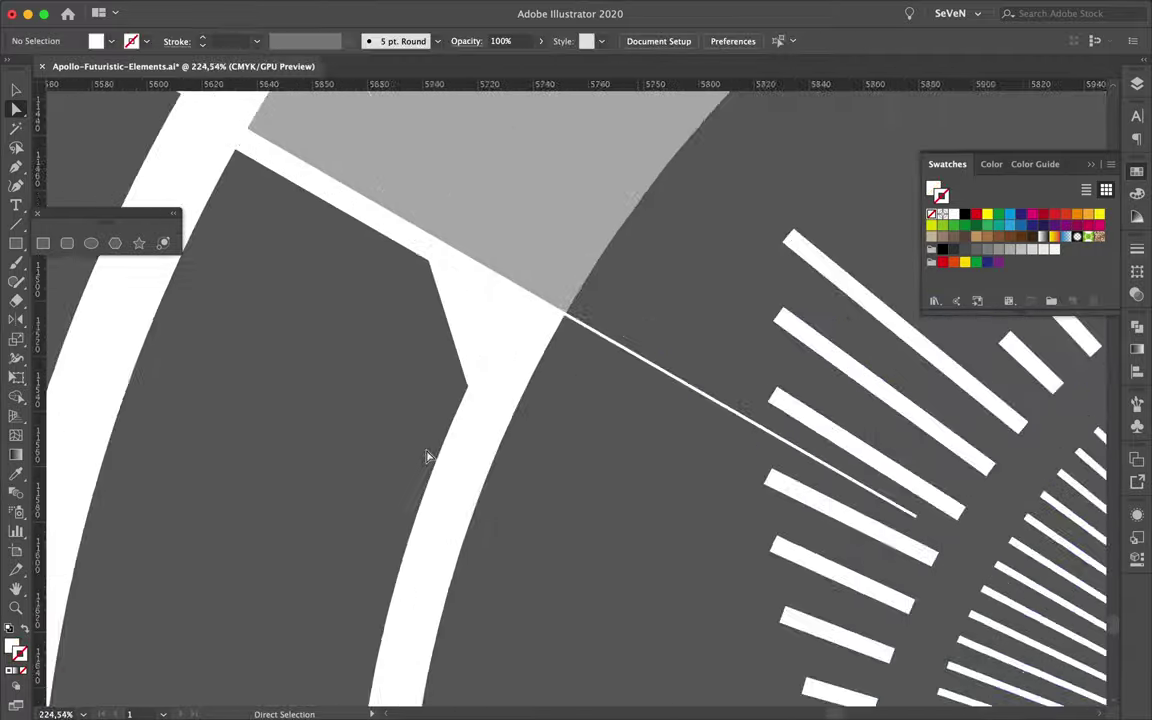
scroll(427, 458, "down", 5)
scroll(771, 470, "up", 4)
scroll(726, 440, "up", 3)
scroll(726, 440, "up", 3)
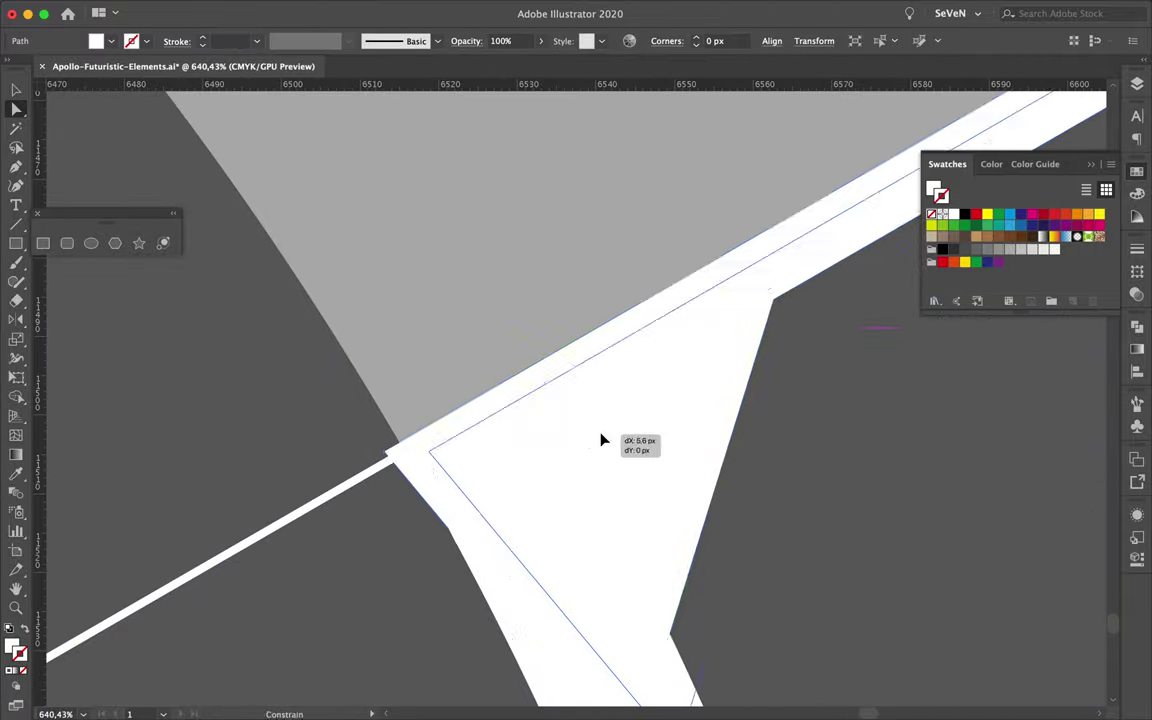
left_click(766, 470)
Step: Select the curved white band path and zoom in to check the fit
scroll(581, 352, "down", 8)
scroll(583, 354, "up", 5)
left_click(224, 404)
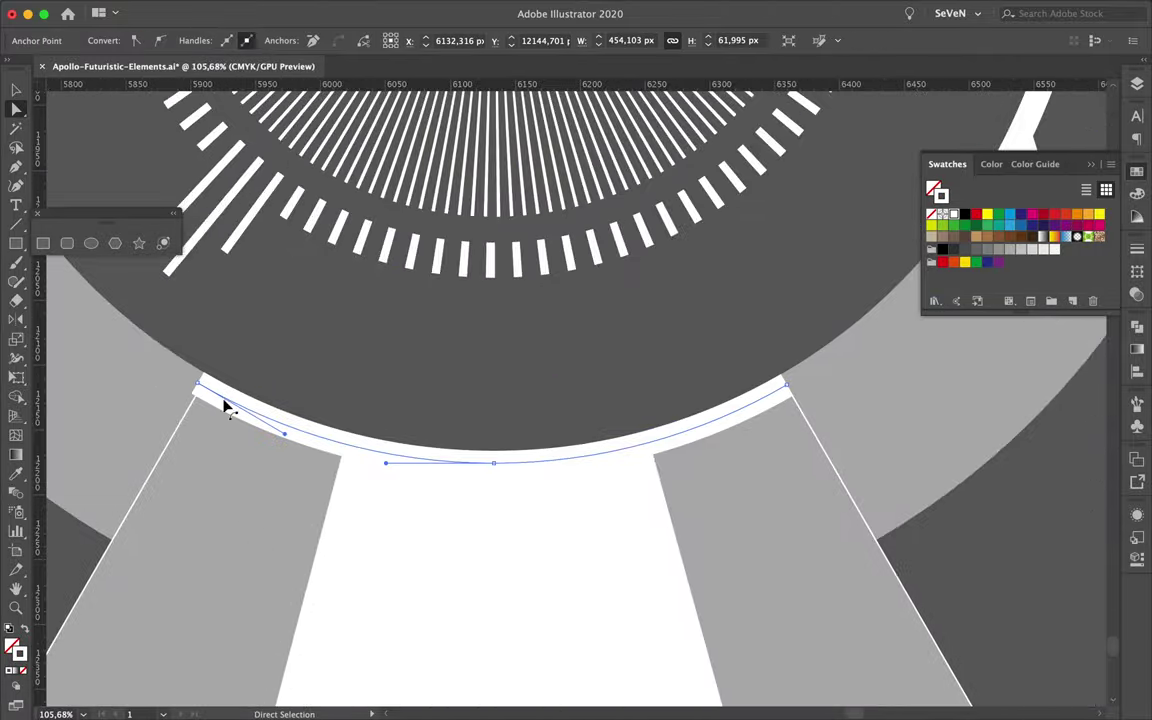
scroll(185, 388, "up", 5)
scroll(190, 386, "up", 5)
scroll(494, 366, "down", 8)
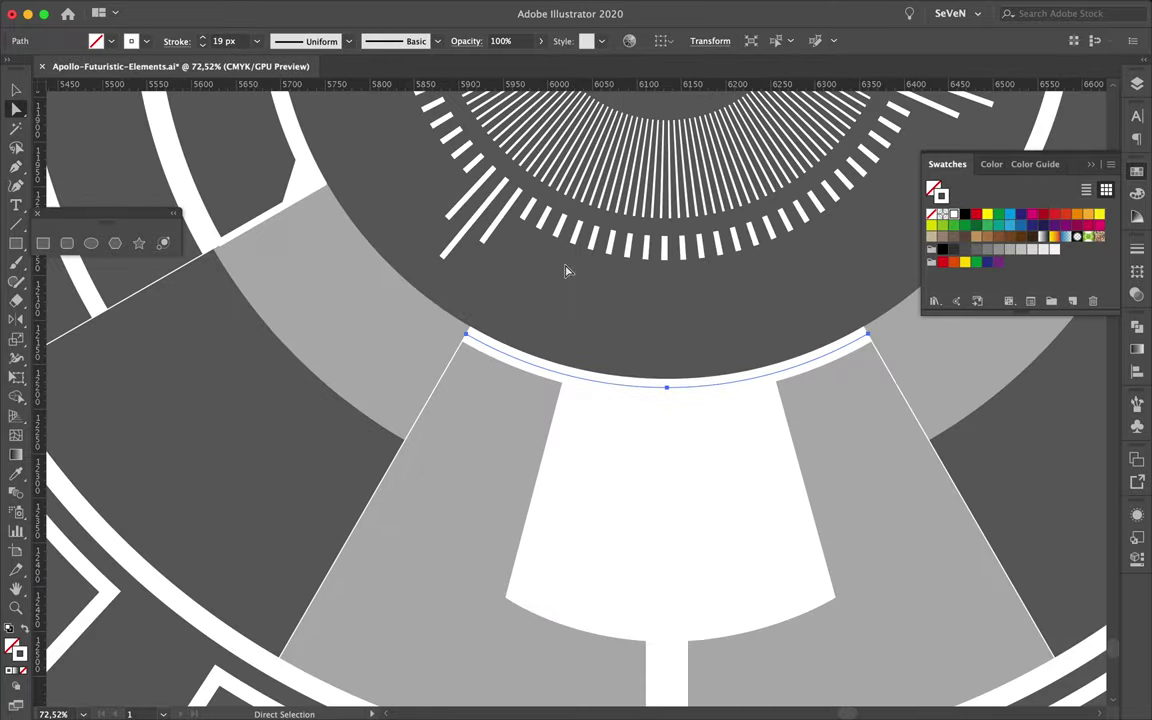
scroll(700, 303, "down", 3)
Step: Draw the first connector line with the Pen tool and drag its anchor into place
left_click(445, 445)
scroll(445, 445, "up", 5)
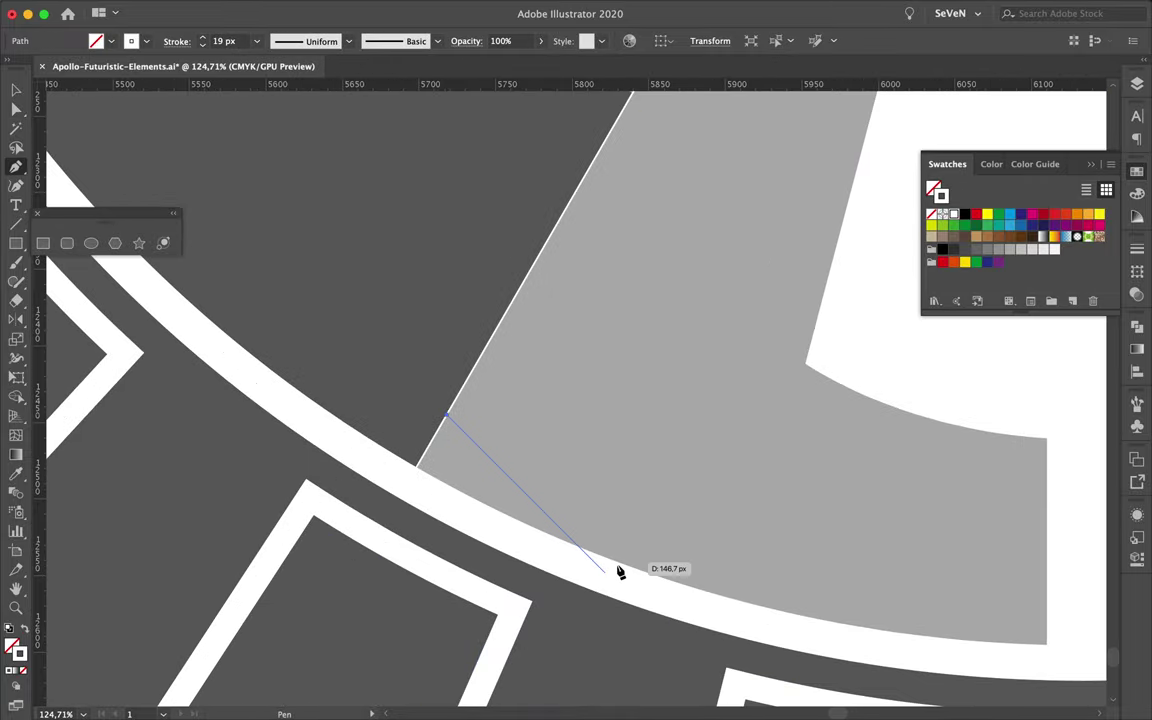
left_click(608, 576)
scroll(291, 390, "down", 6)
key("a")
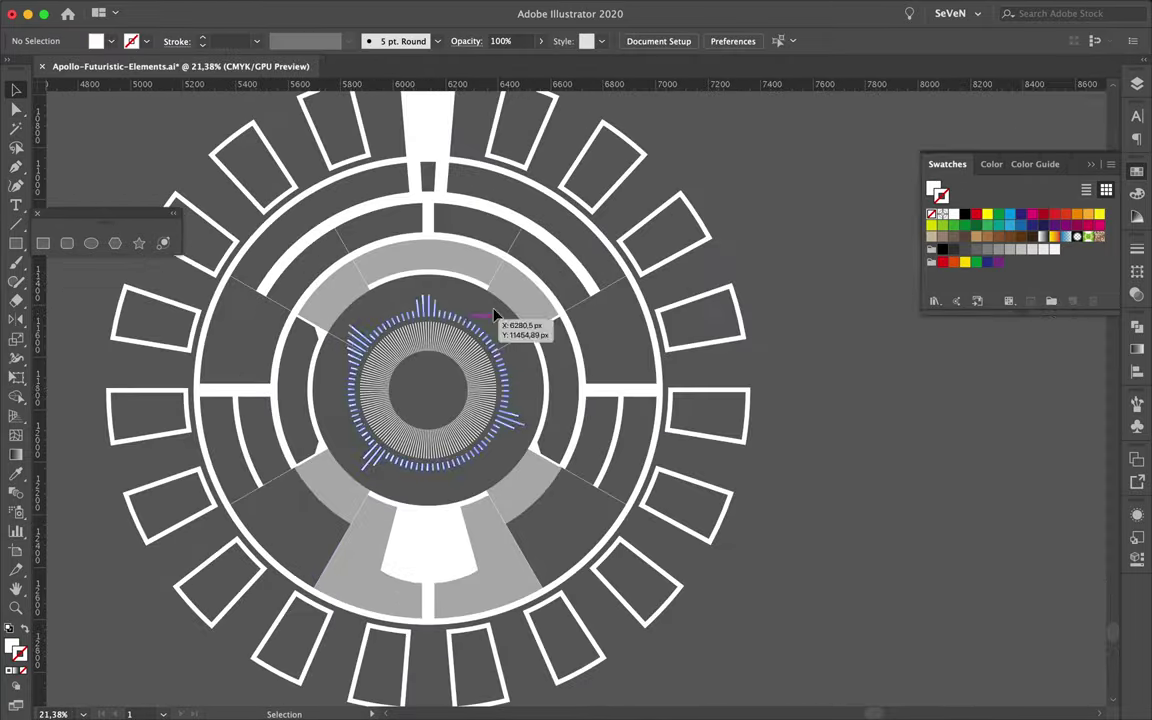
scroll(494, 314, "up", 5)
left_click_drag(469, 426, 500, 401)
scroll(477, 448, "down", 4)
scroll(347, 265, "down", 3)
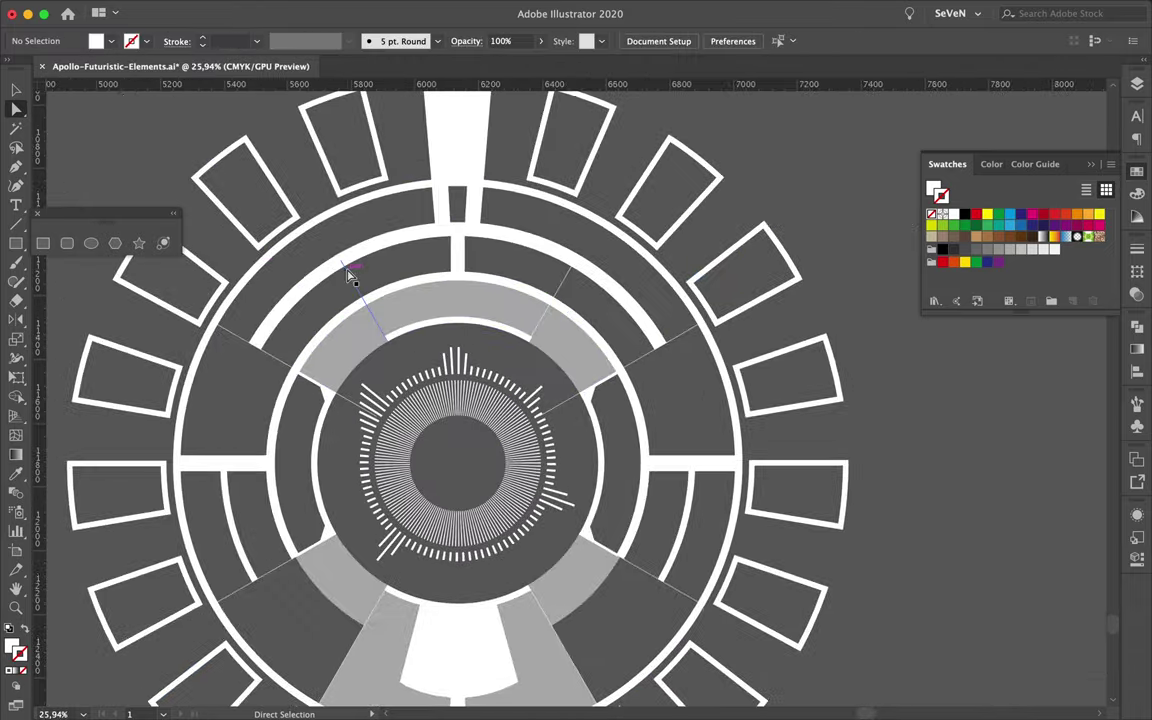
scroll(447, 476, "up", 10)
Step: Select the white band path and toggle Outline view to check the paths
key("v")
left_click(537, 458)
key("ctrl+y")
scroll(411, 532, "up", 3)
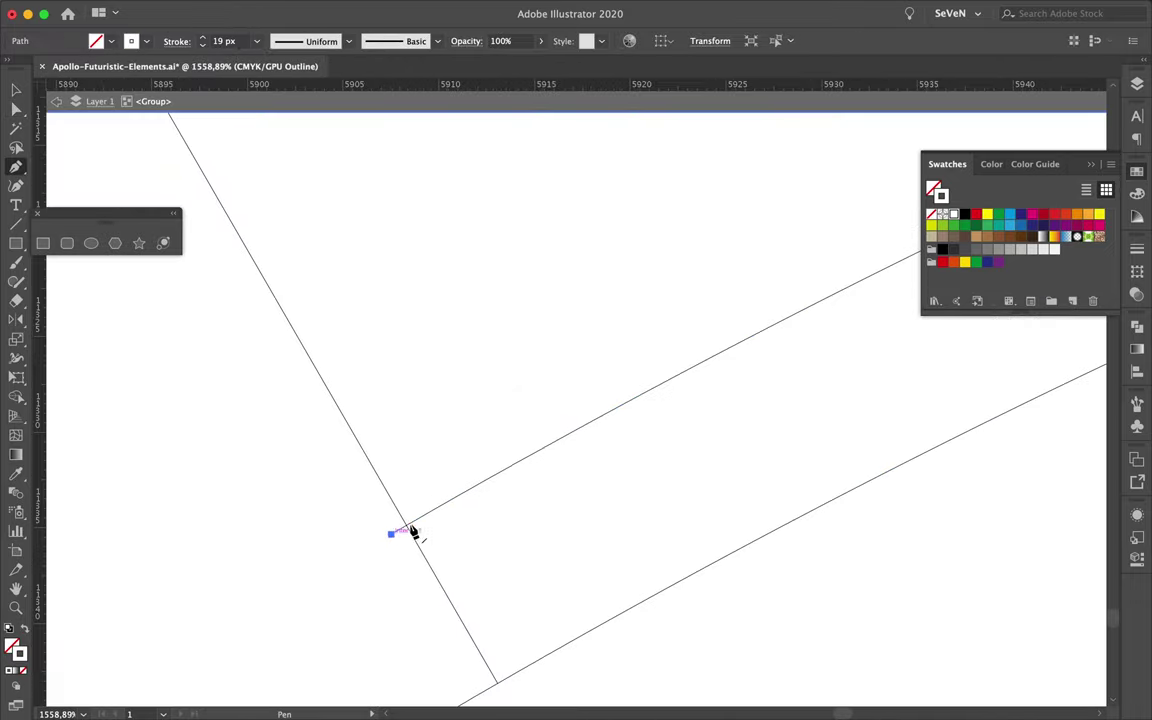
key("a")
scroll(584, 488, "down", 3)
key("ctrl+y")
key("ctrl+y")
scroll(700, 460, "down", 2)
key("ctrl+y")
scroll(740, 472, "down", 6)
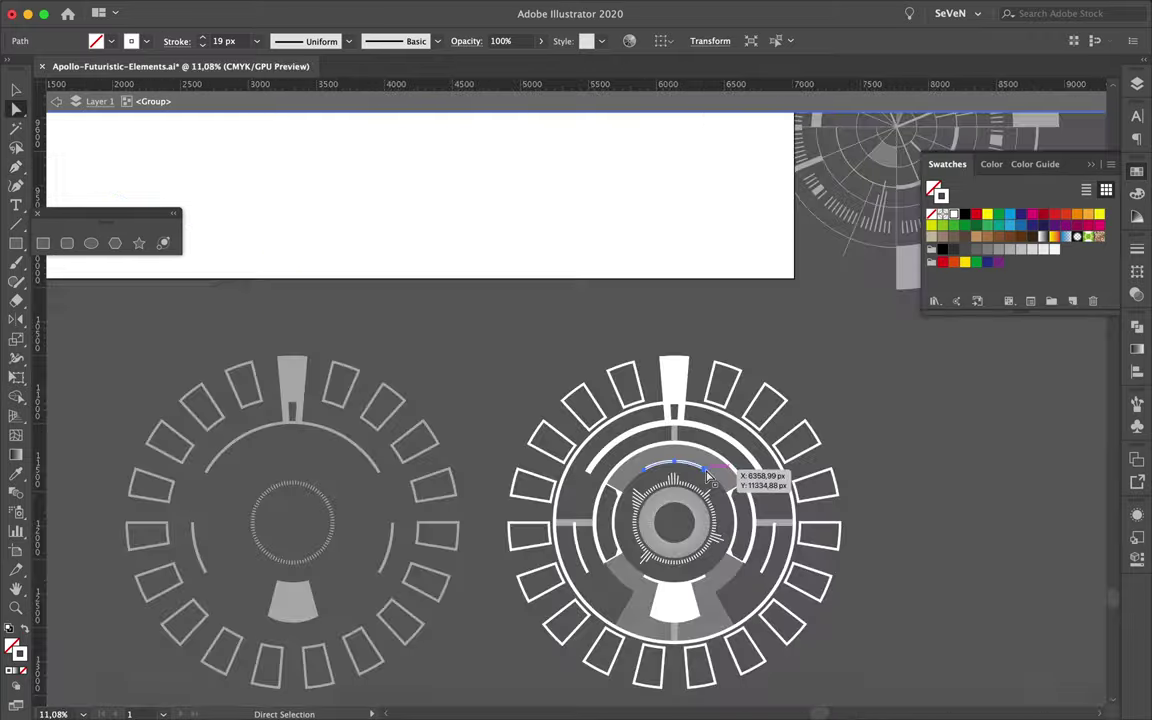
scroll(586, 432, "up", 4)
scroll(527, 531, "down", 3)
scroll(526, 531, "up", 2)
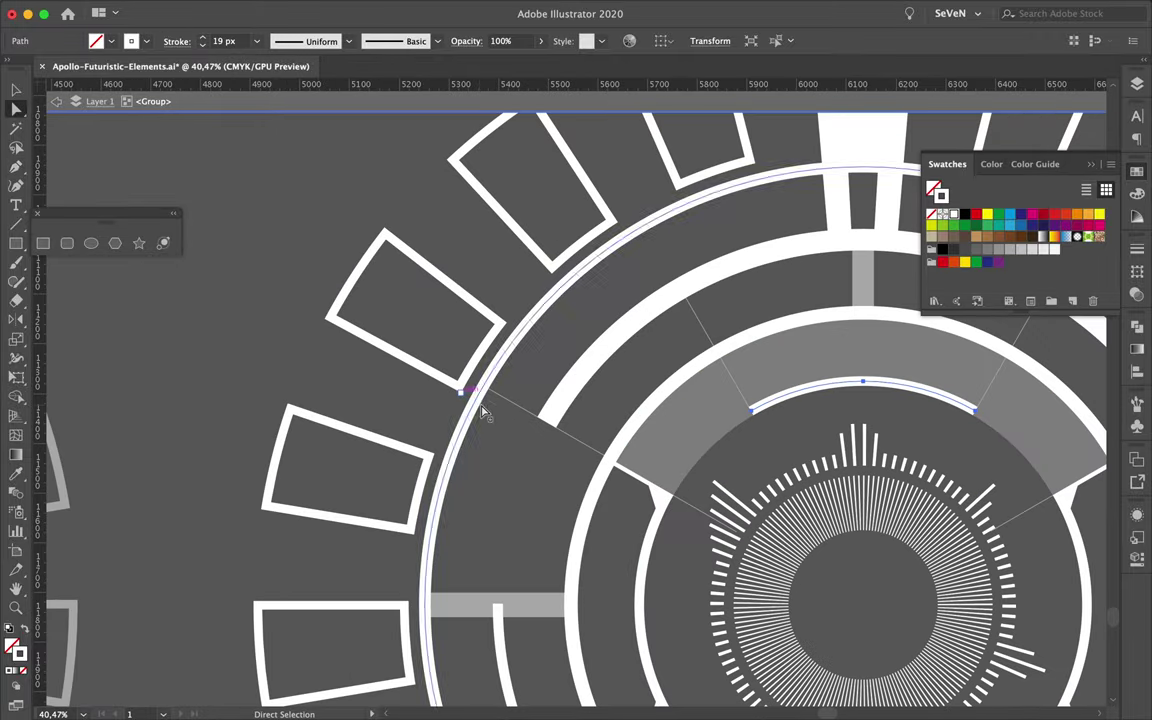
Step: Add a corner point to the connector, position it between the rings, then deselect it
left_click(526, 433)
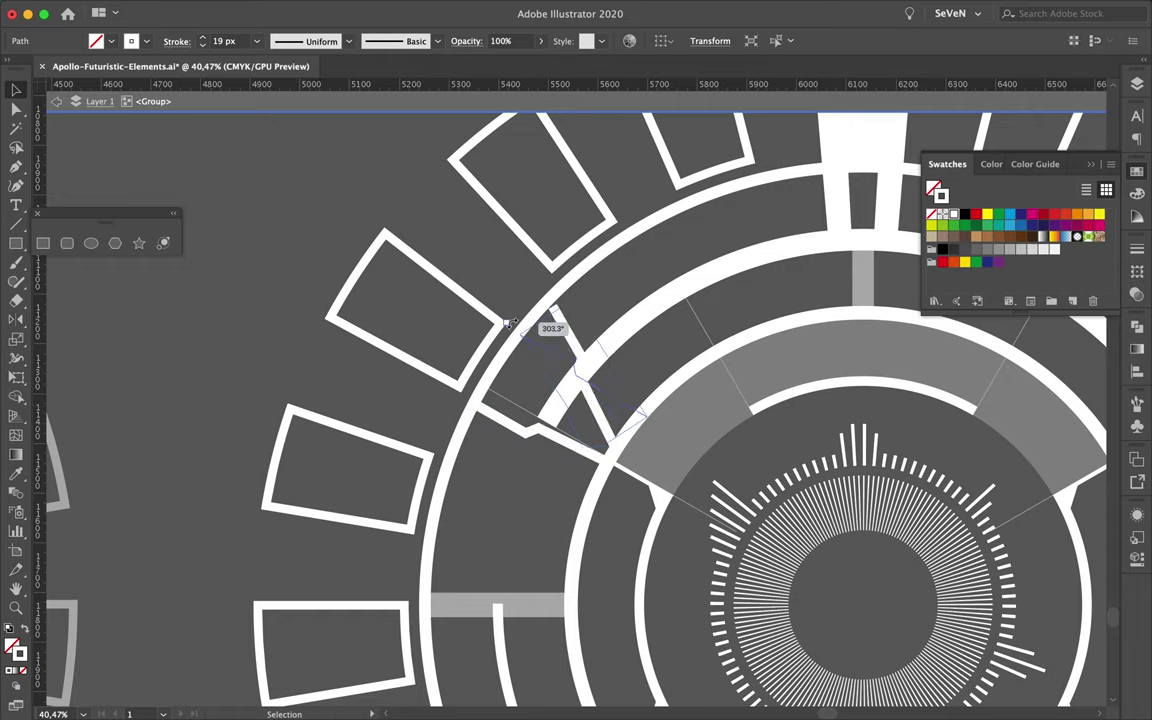
left_click_drag(543, 396, 540, 392)
scroll(530, 375, "up", 3)
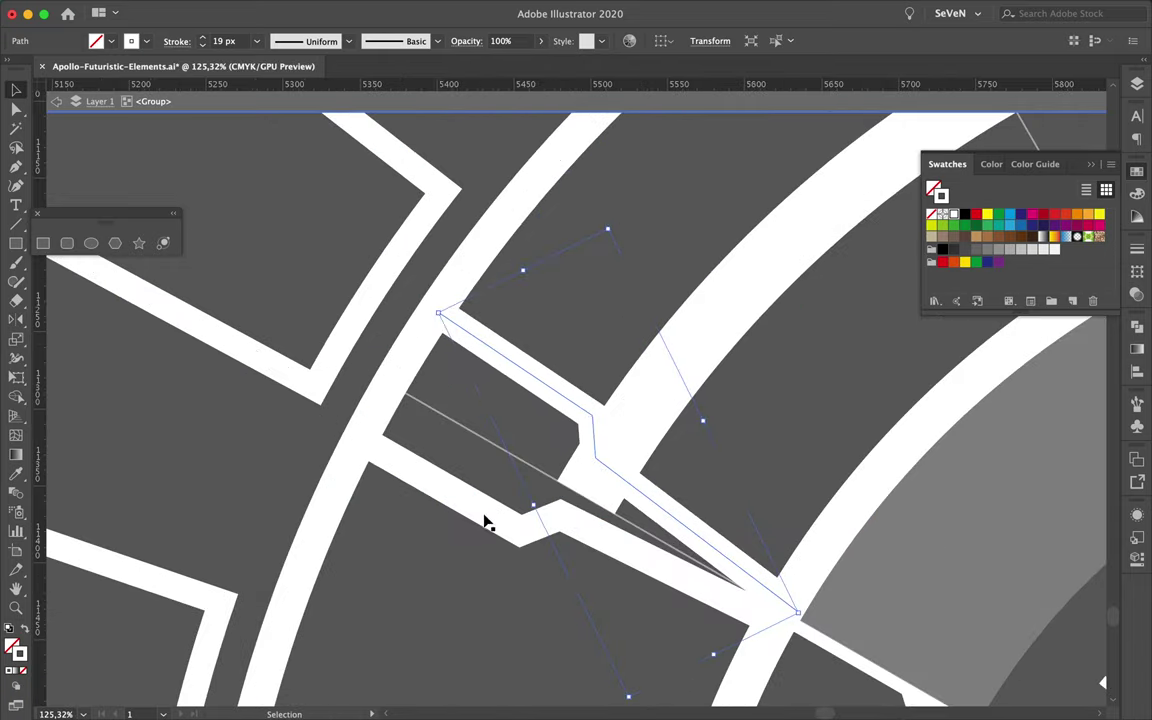
scroll(431, 314, "down", 3)
left_click_drag(431, 314, 519, 371)
scroll(521, 366, "up", 3)
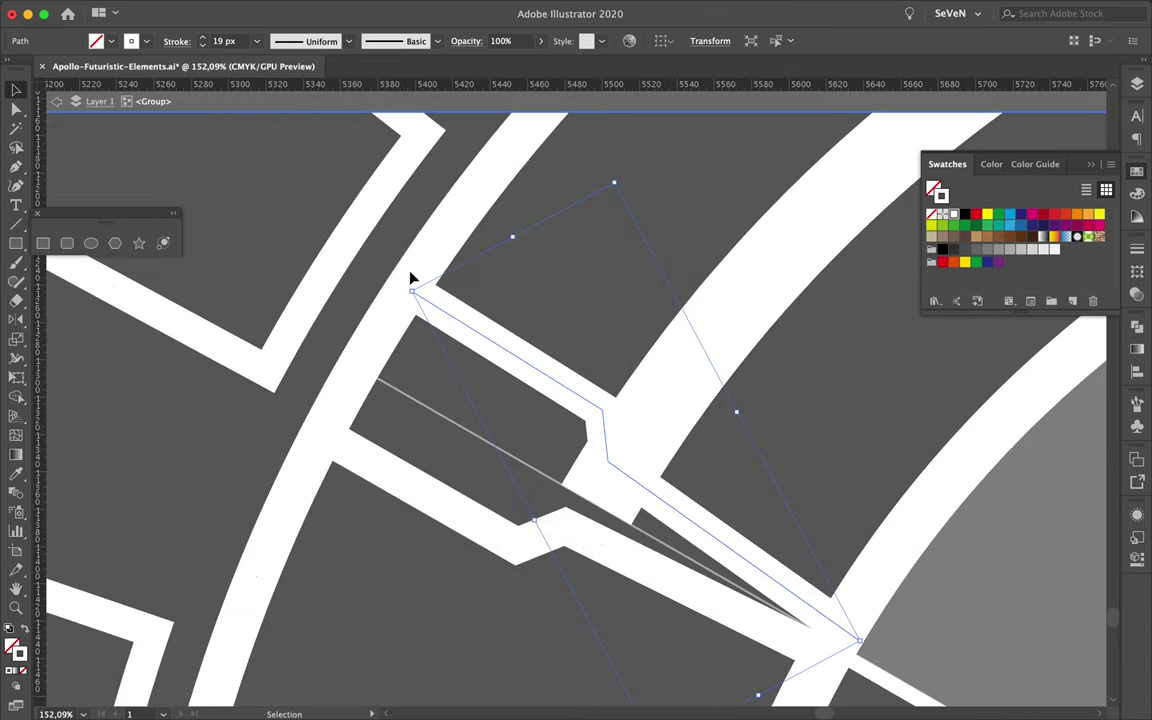
left_click_drag(411, 277, 540, 391)
key("p")
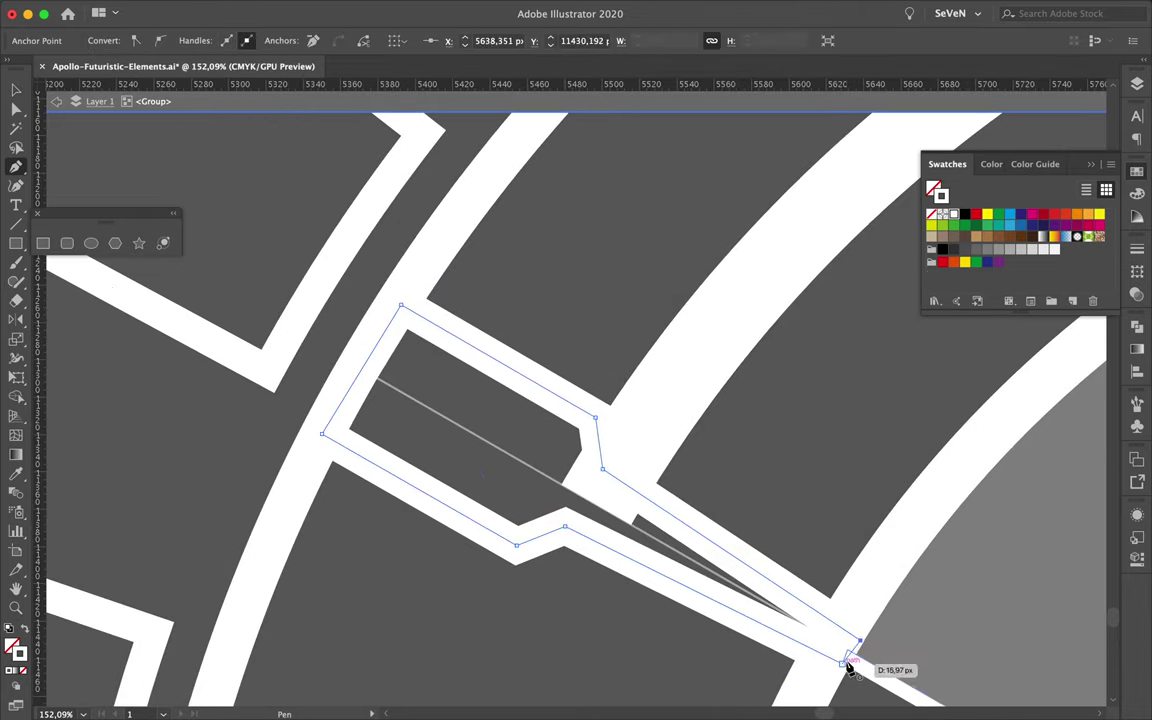
scroll(848, 665, "down", 5)
scroll(491, 342, "up", 2)
key("a")
left_click(463, 514)
Step: Undo the upper-right tile's rotation so it stands upright and duplicate it to the left
scroll(463, 514, "down", 5)
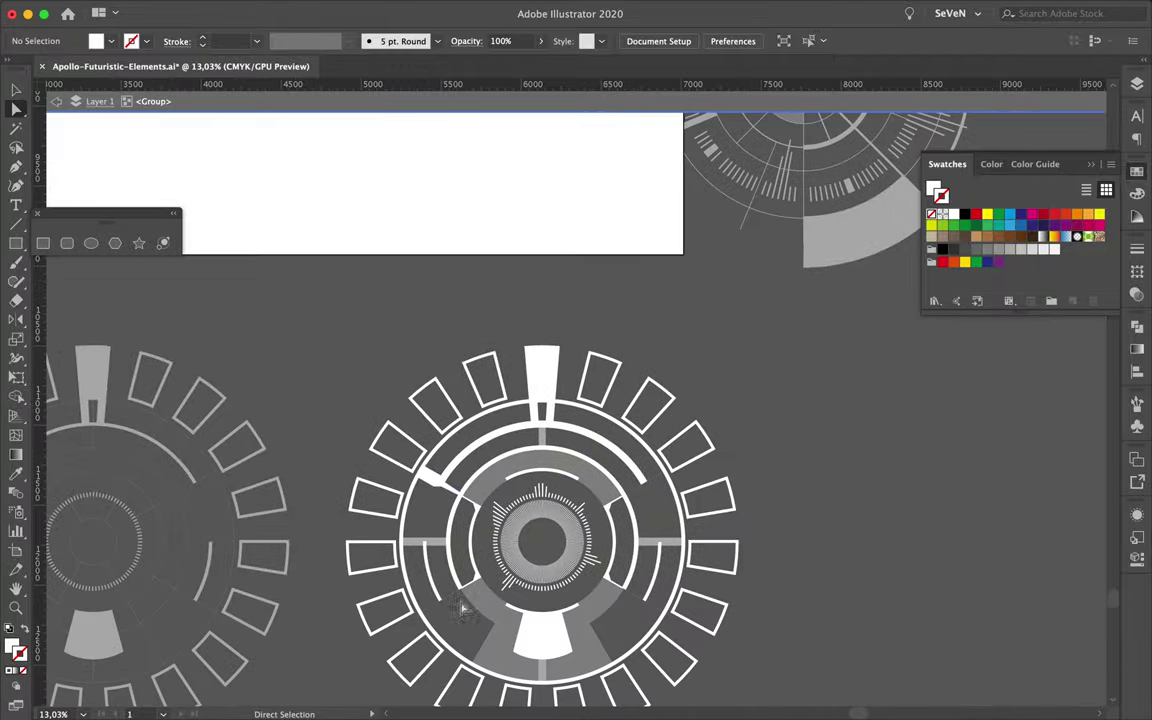
left_click_drag(617, 386, 733, 341)
scroll(703, 443, "up", 5)
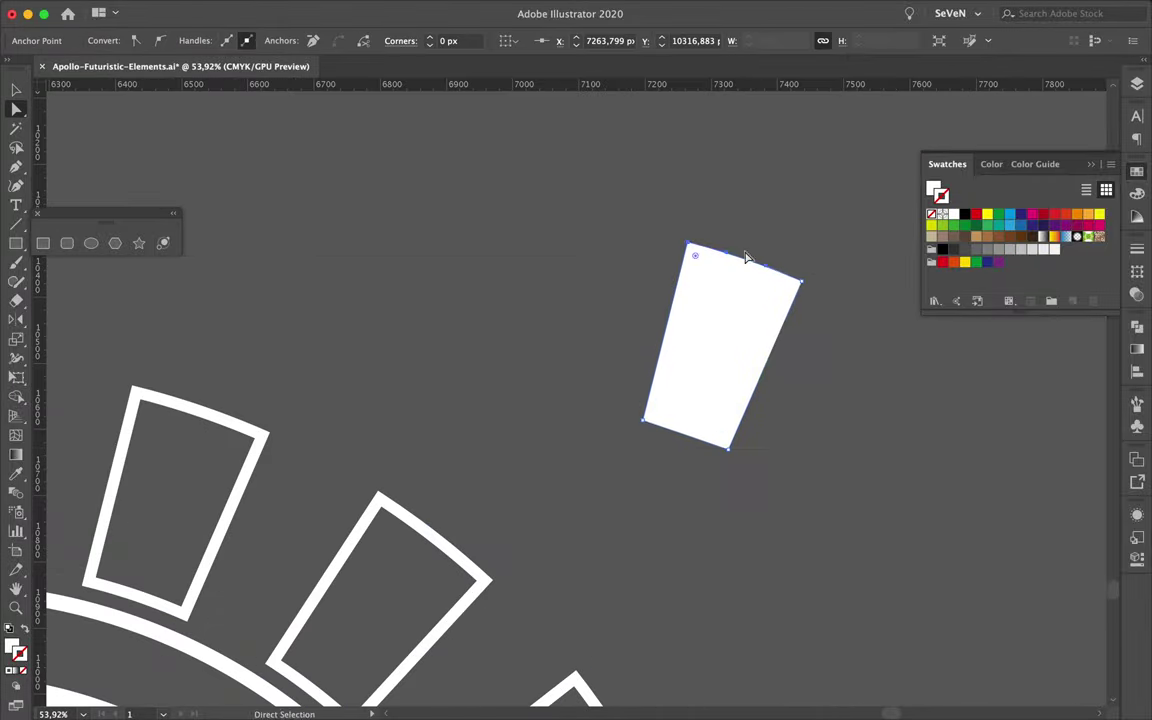
key("ctrl+z")
left_click(715, 347)
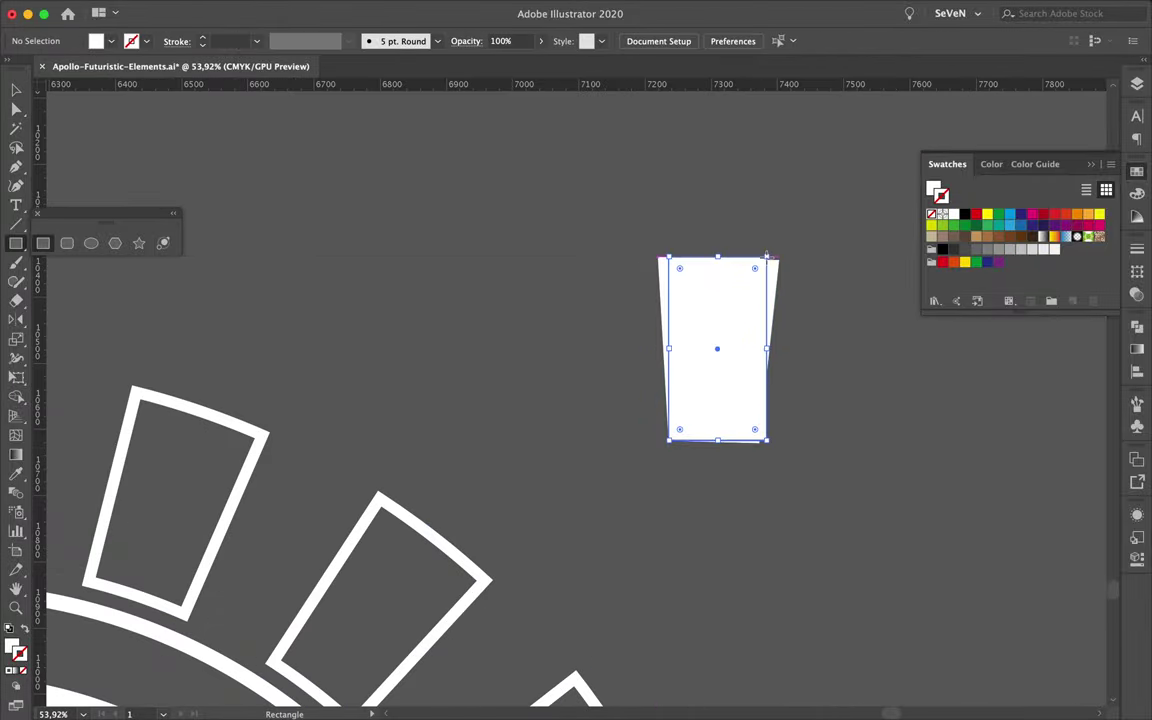
left_click_drag(726, 439, 476, 423)
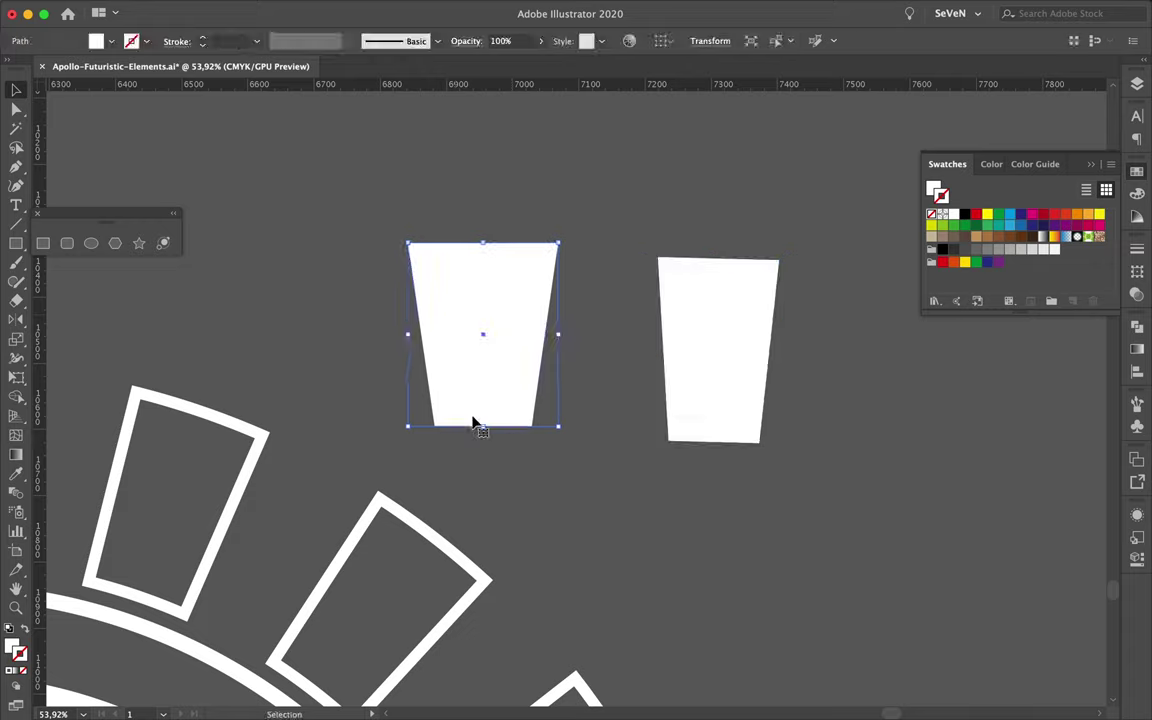
Step: Move the small rectangle onto the trapezoid's top and merge the two into one shape
left_click_drag(480, 337, 480, 250)
left_click(414, 244, "shift")
left_click(942, 361)
key("p")
left_click(447, 242)
left_click(518, 242)
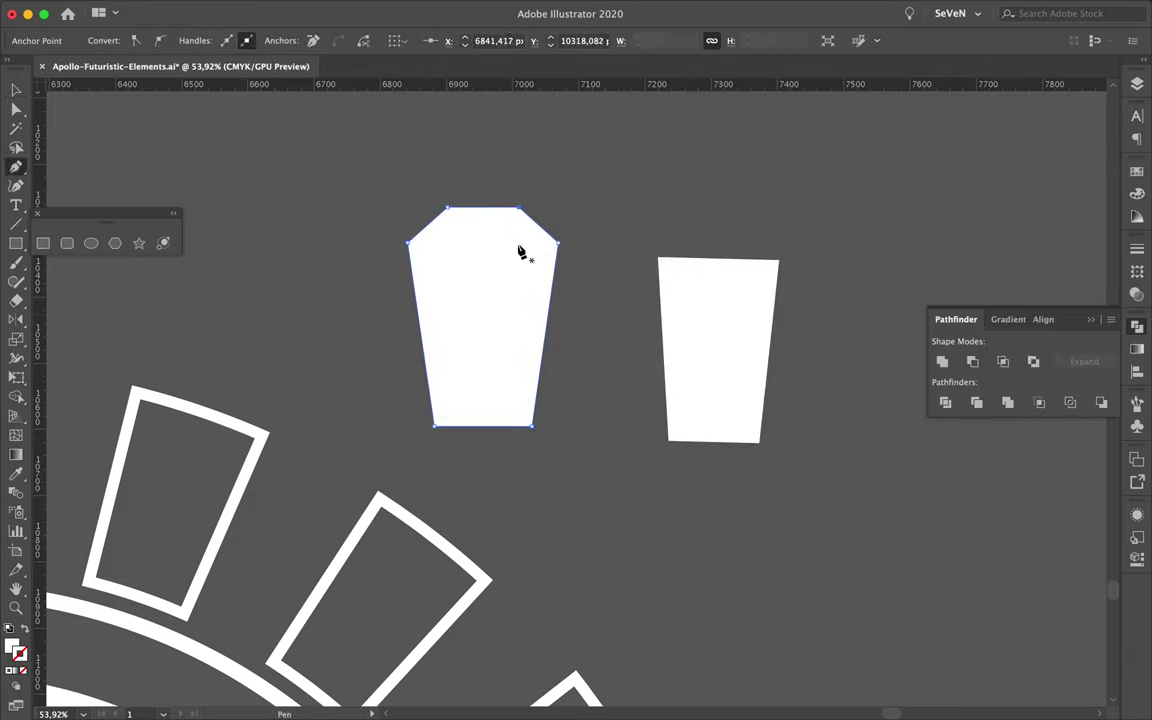
Step: Draw a thin rectangle inside the shape, pull its top into a spike, and nudge it up about 18 px
left_click_drag(478, 303, 492, 443)
scroll(485, 303, "up", 5)
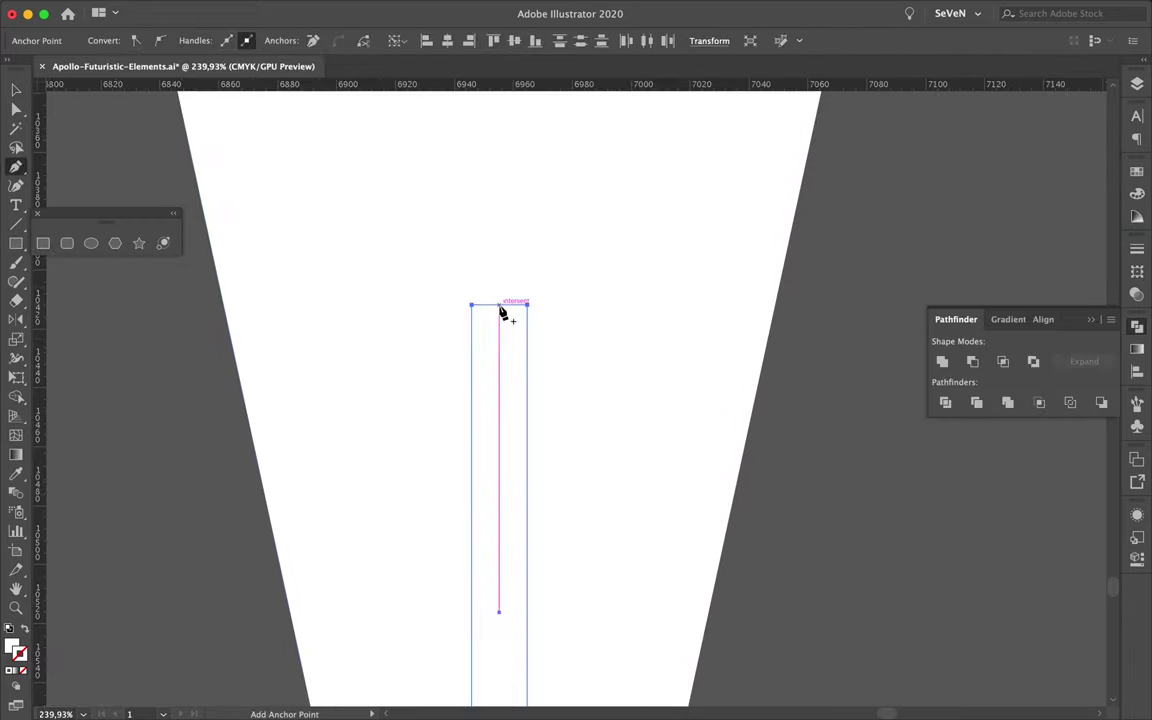
left_click(485, 303)
scroll(485, 303, "down", 4)
left_click_drag(485, 303, 485, 284)
key("v")
left_click_drag(527, 440, 527, 422)
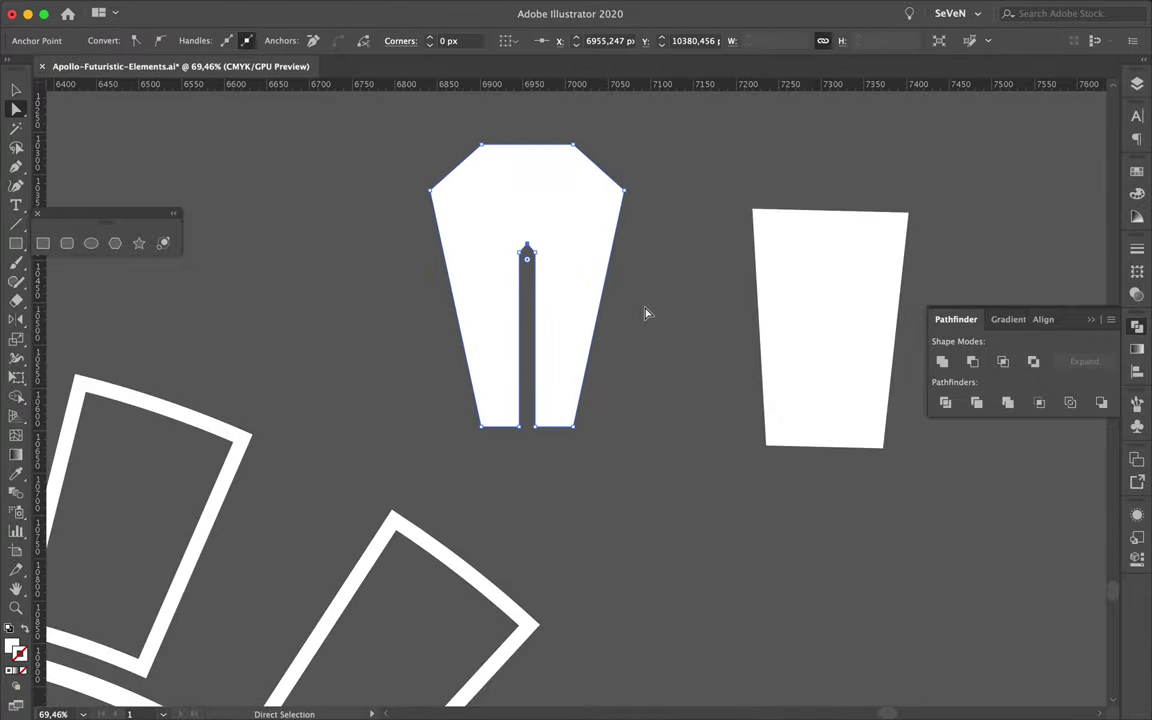
scroll(663, 244, "down", 2)
scroll(663, 244, "down", 3)
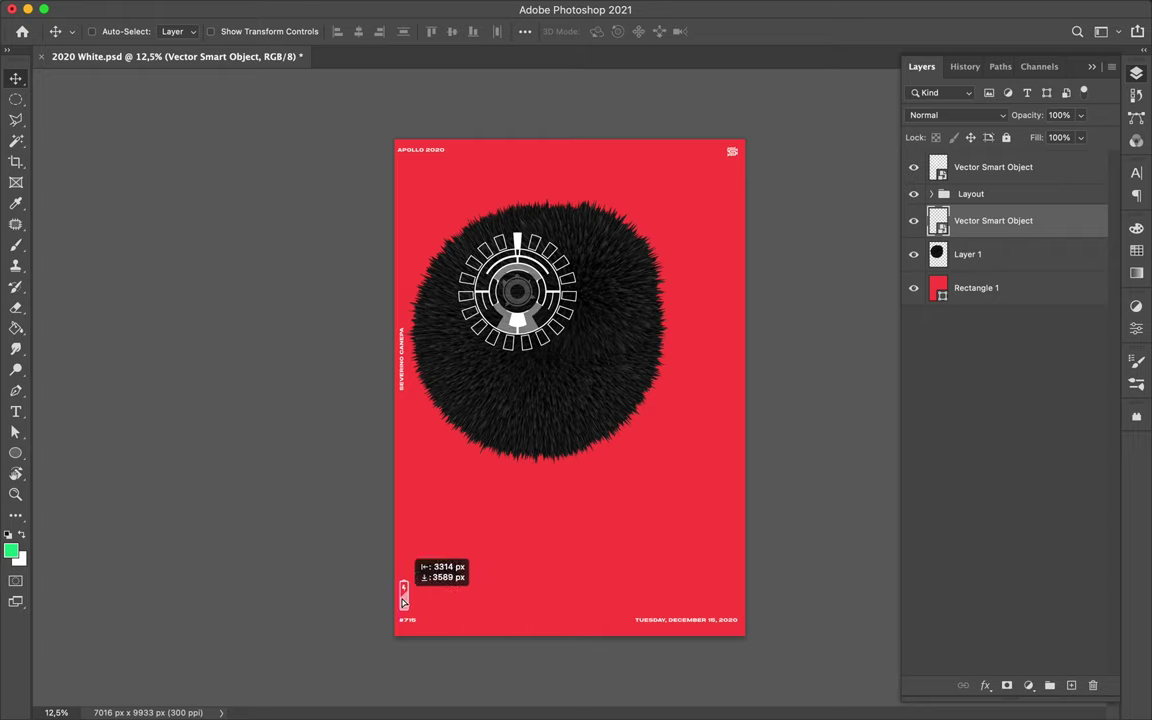
Step: Place the white gradient strip at the poster's right edge and the wireframe globe bottom-right
key("Return")
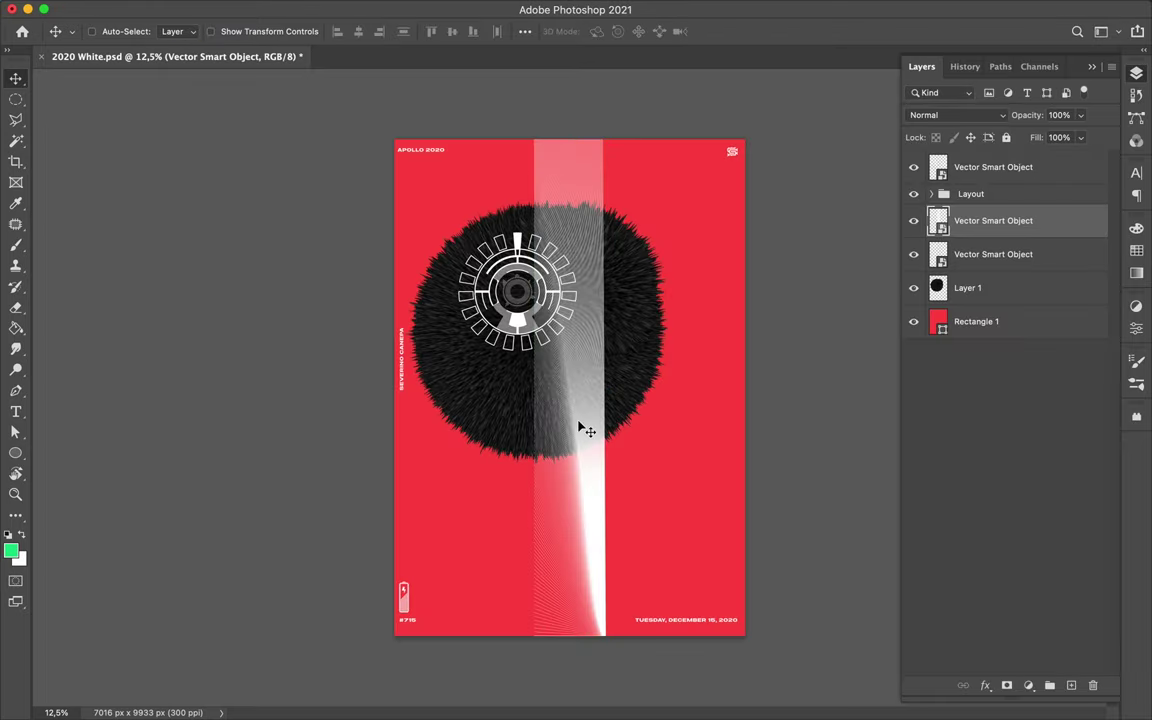
left_click_drag(579, 424, 743, 432)
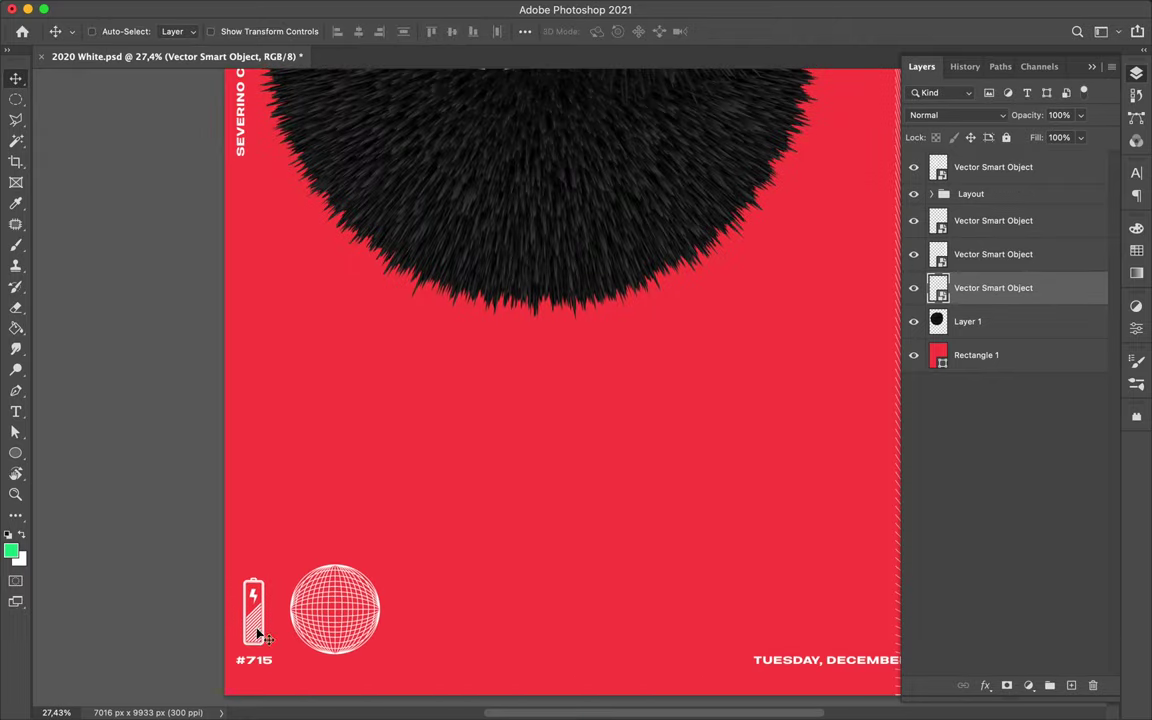
left_click_drag(378, 612, 635, 621)
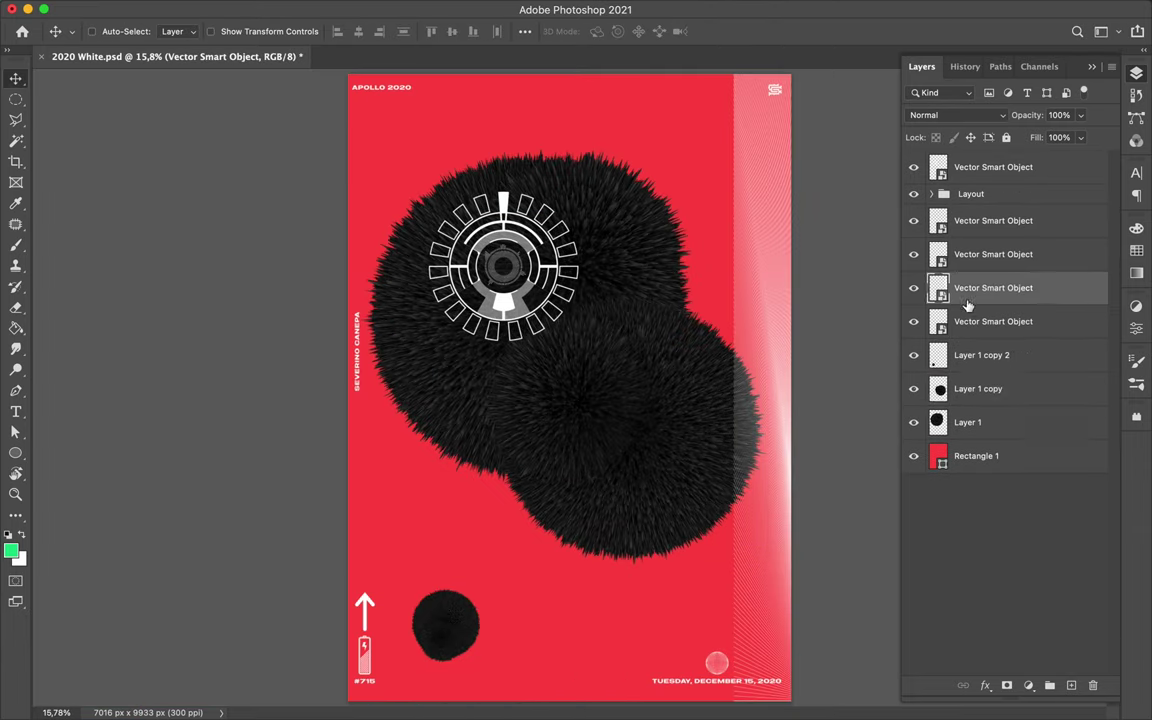
Step: Move the vector object beneath Layer 1 copy and select the Layer 1 copy sphere
left_click_drag(967, 305, 967, 405)
left_click(980, 355)
left_click(1028, 685)
Step: Add a Levels adjustment to the fur sphere, move it up, and cut a first piece to a new layer
left_click(1030, 445)
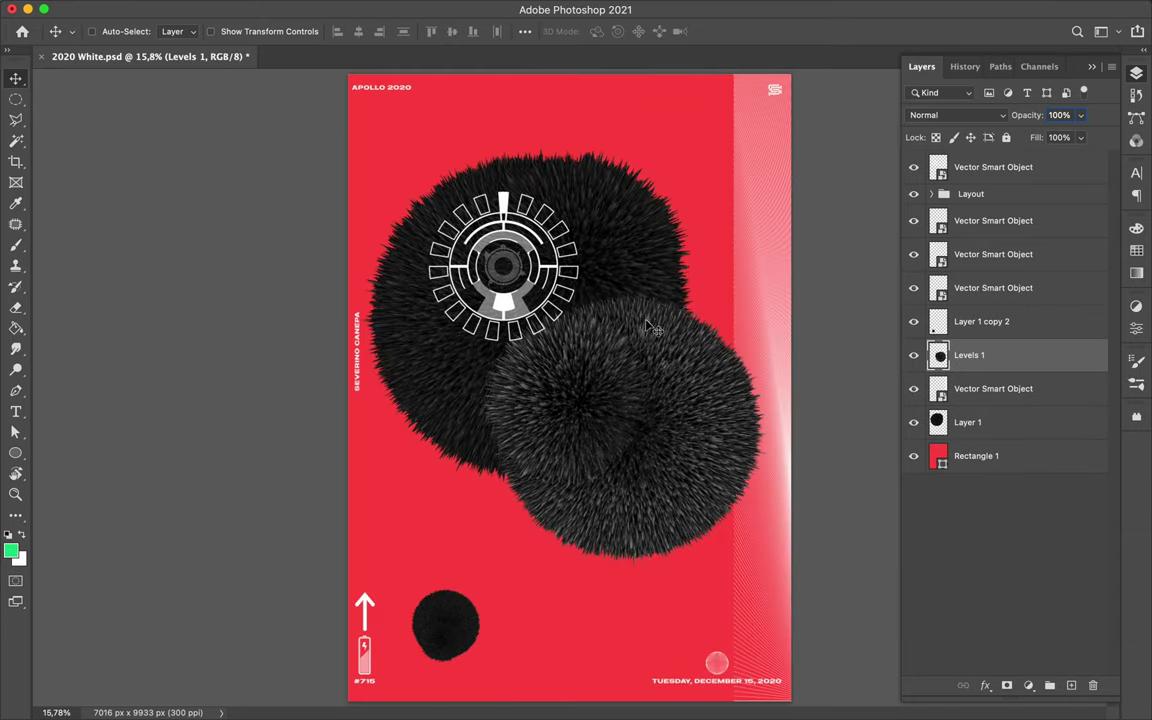
left_click_drag(627, 268, 623, 243)
left_click(545, 288)
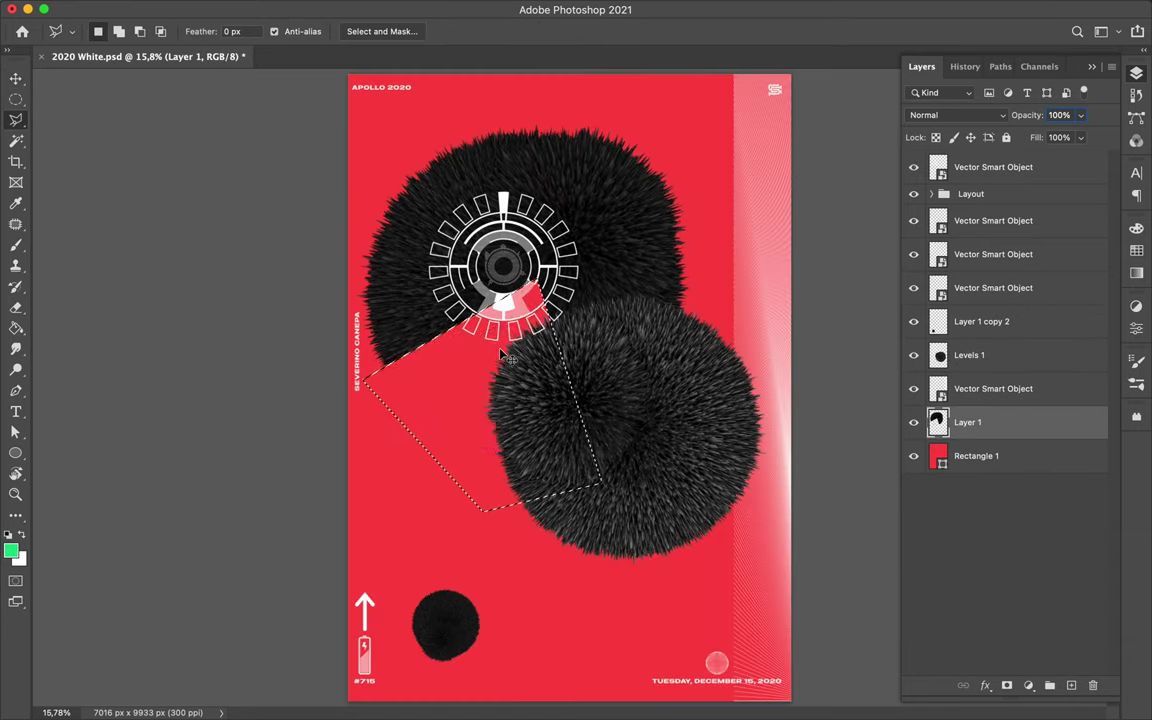
key("ctrl+shift+j")
key("v")
Step: Cut triangular wedges from the fur sphere onto new layers and shift them apart to open red gaps
left_click(1013, 464)
key("ctrl+shift+j")
key("v")
mouse_move(650, 222)
left_mouse_down()
mouse_move(662, 233)
mouse_move(637, 215)
left_mouse_up()
left_click(606, 421, "ctrl")
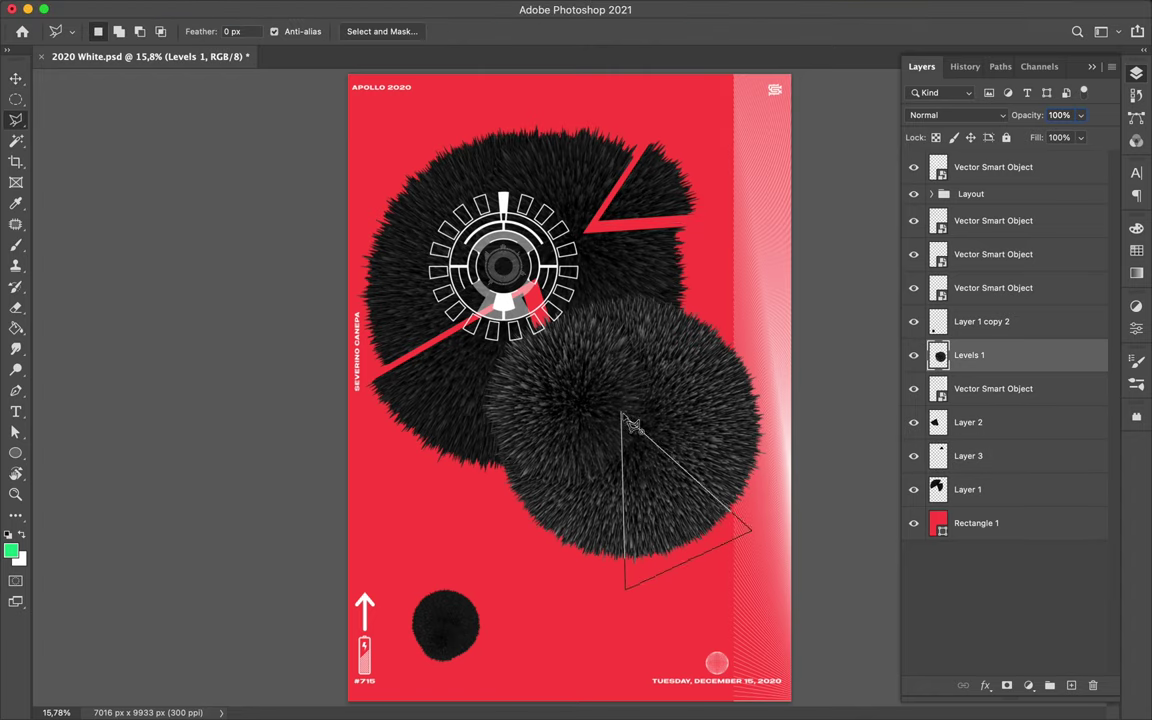
left_click(632, 425)
key("ctrl+shift+j")
key("v")
Step: Paste the Illustrator stripes, stretch them across the poster, set Exclusion mode, and move them to the upper poster
key("super+Tab")
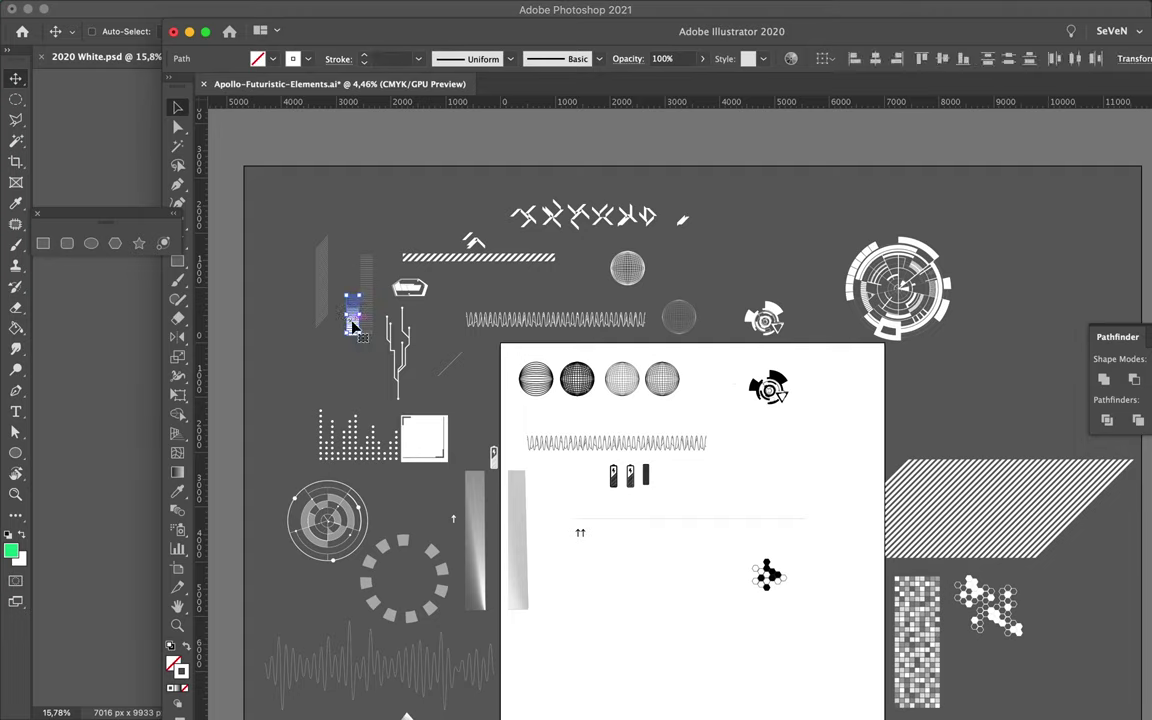
key("super+Tab")
key("ctrl+v")
left_click_drag(540, 395, 335, 410)
key("Return")
left_click_drag(1010, 352, 892, 571)
left_click(960, 115)
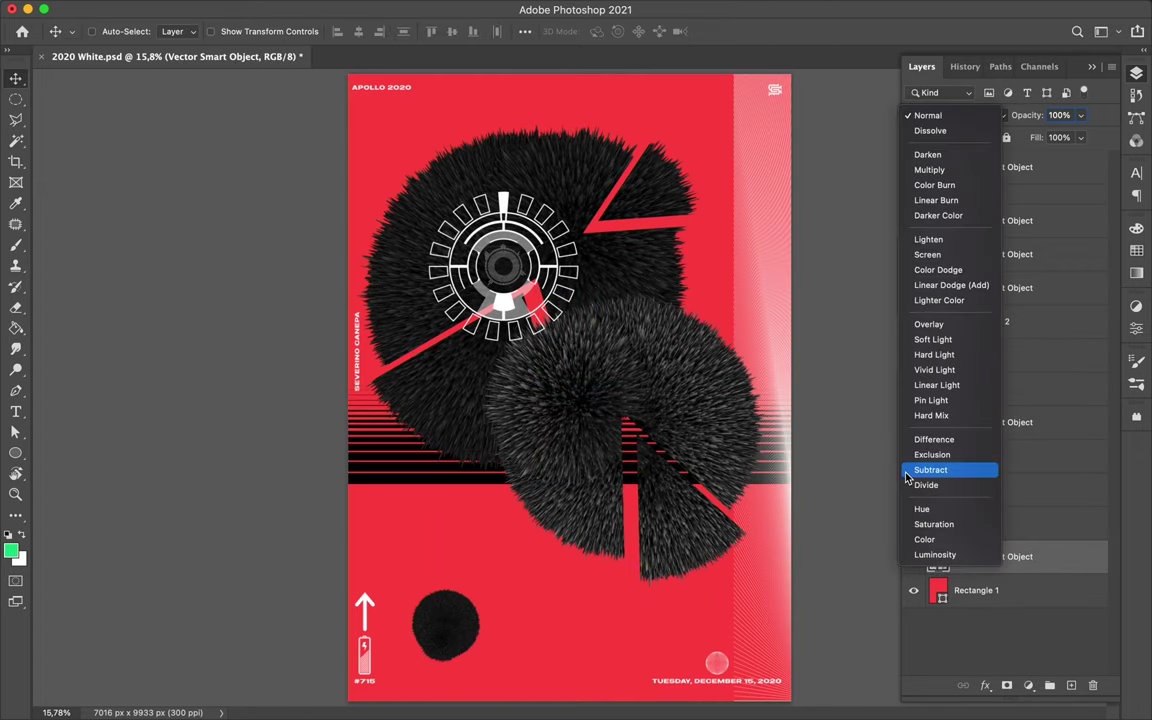
left_click(932, 454)
left_click_drag(711, 438, 711, 258)
key("ctrl+t")
key("Return")
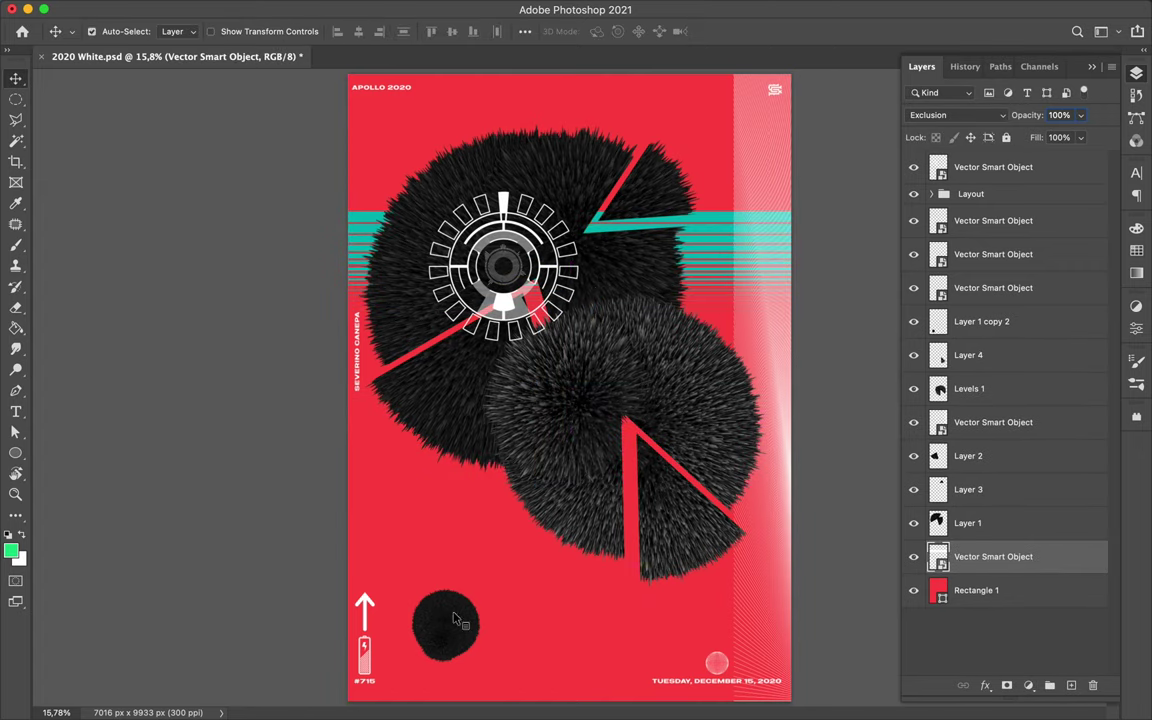
Step: Select Layer 1 copy 2 and add a new empty layer for its shadow
left_click(545, 248)
left_click(937, 522, "ctrl")
key("ctrl+shift+n")
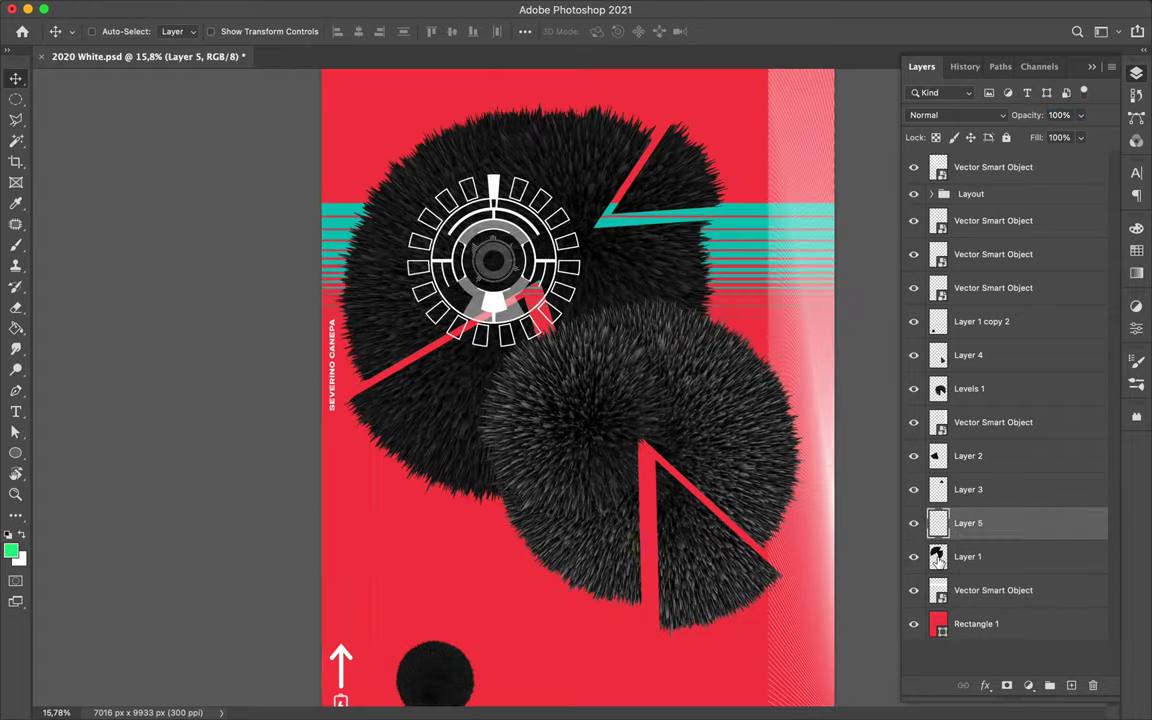
scroll(600, 380, "up", 2)
Step: Fill the first fur shadow with black, apply Gaussian Blur, and set it to Multiply at 70% fill
key("w")
key("ctrl+d")
left_click(557, 10)
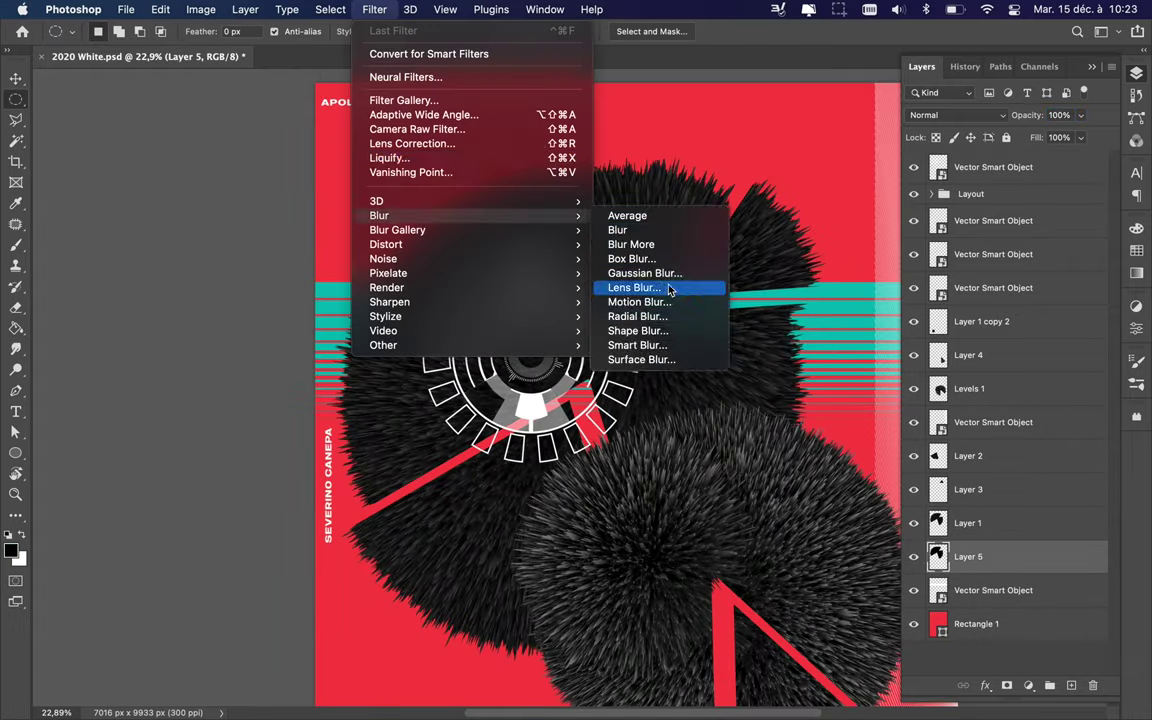
left_click(617, 288)
left_click(1075, 92)
left_click(957, 115)
key("Escape")
key("v")
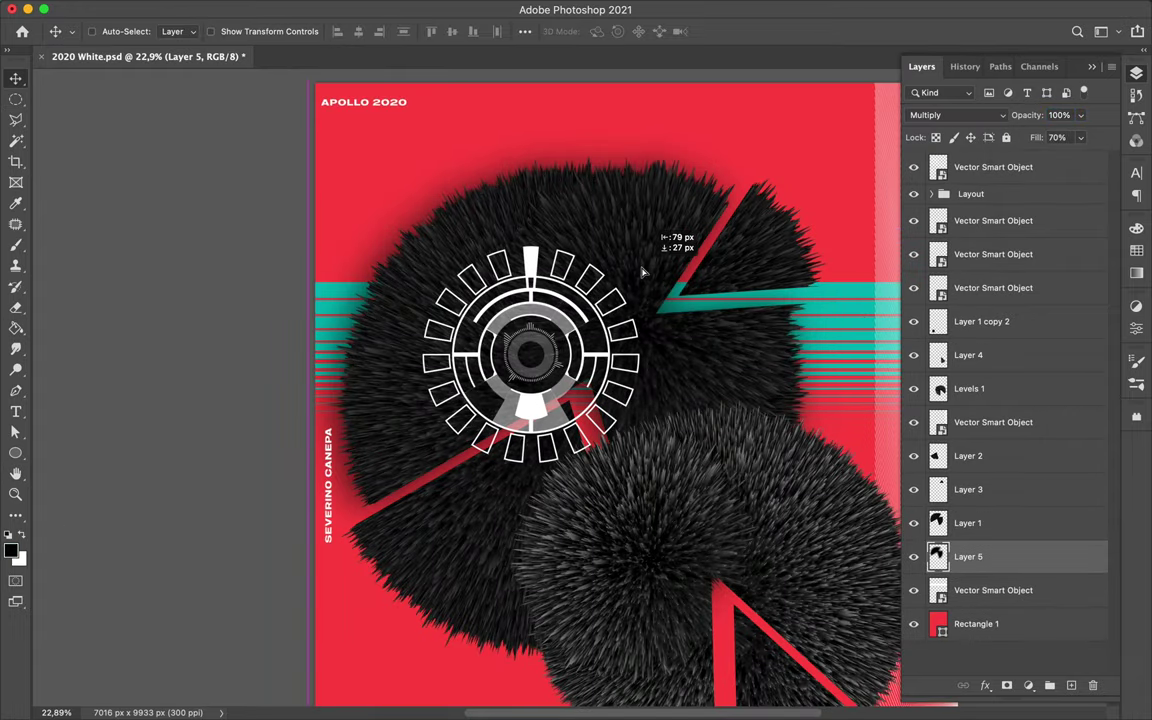
Step: Create a black Multiply shadow for the triangle wedge and move Layer 6 below Layer 3
left_click(1071, 685)
left_click(938, 456, "ctrl")
key("alt+BackSpace")
key("m")
key("ctrl+d")
key("v")
left_click_drag(968, 489, 968, 540)
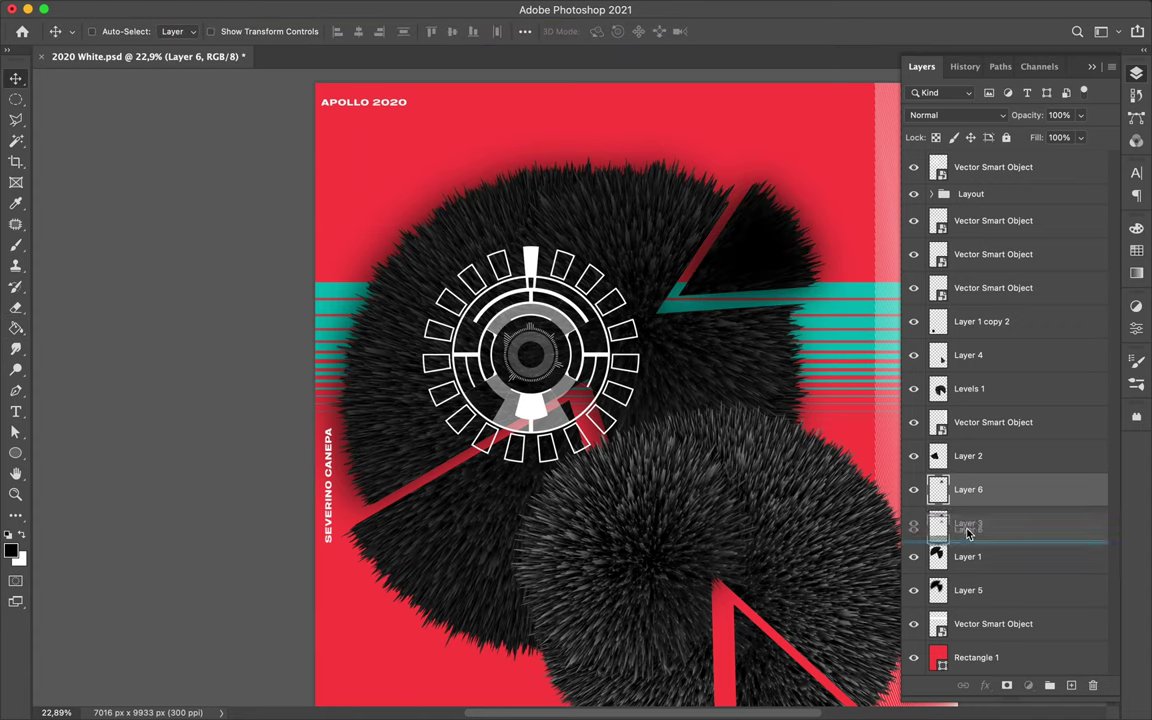
left_click(957, 115)
left_click(1014, 185)
Step: Add a blurred black shadow for the lower-left fur piece, link Layer 2 with Layer 7, and move them lower
right_click(918, 545)
key("Escape")
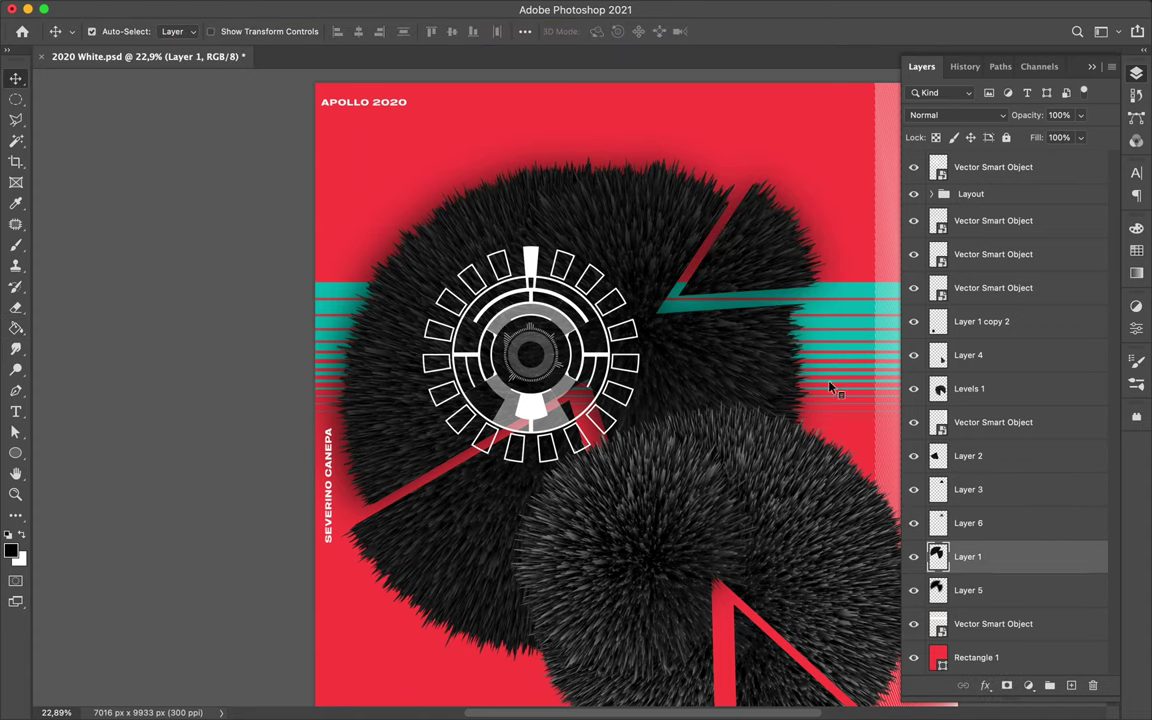
right_click(676, 480)
key("ctrl+shift+alt+n")
left_click(470, 8)
left_click(668, 239)
key("ctrl+d")
key("m")
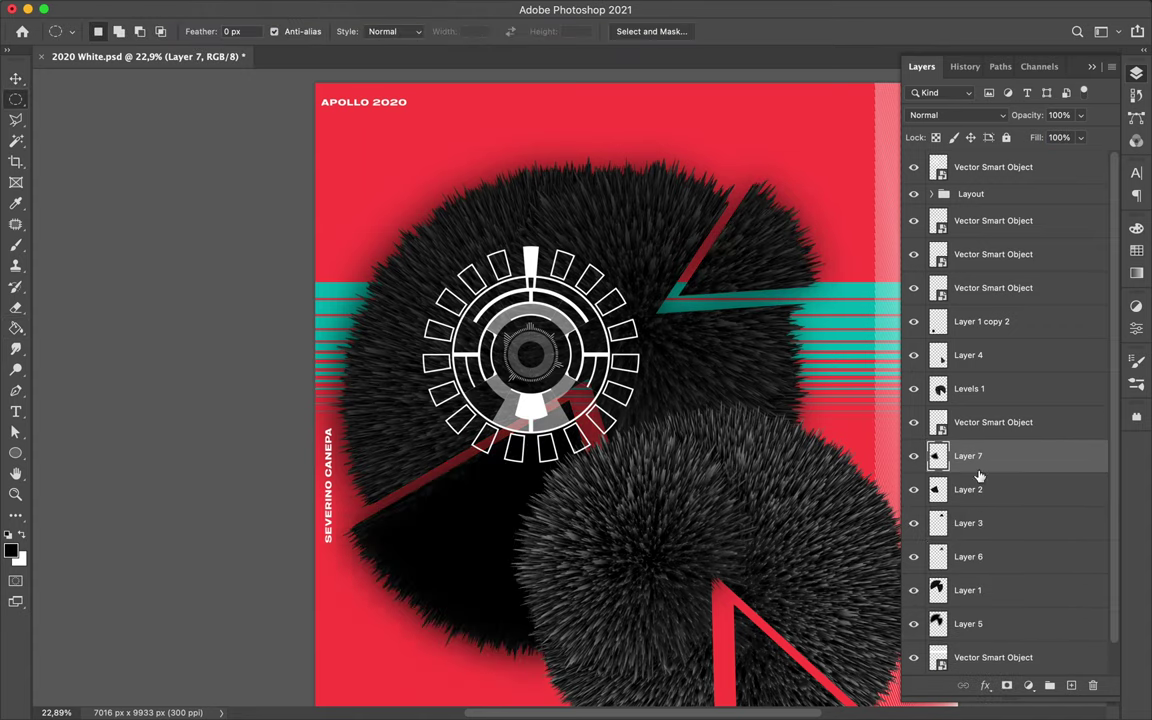
right_click(912, 456)
left_click_drag(1015, 460, 1015, 640)
Step: Move Levels 1 and Layer 8 up the layer stack and reposition the fur sphere
key("v")
scroll(450, 527, "down", 2)
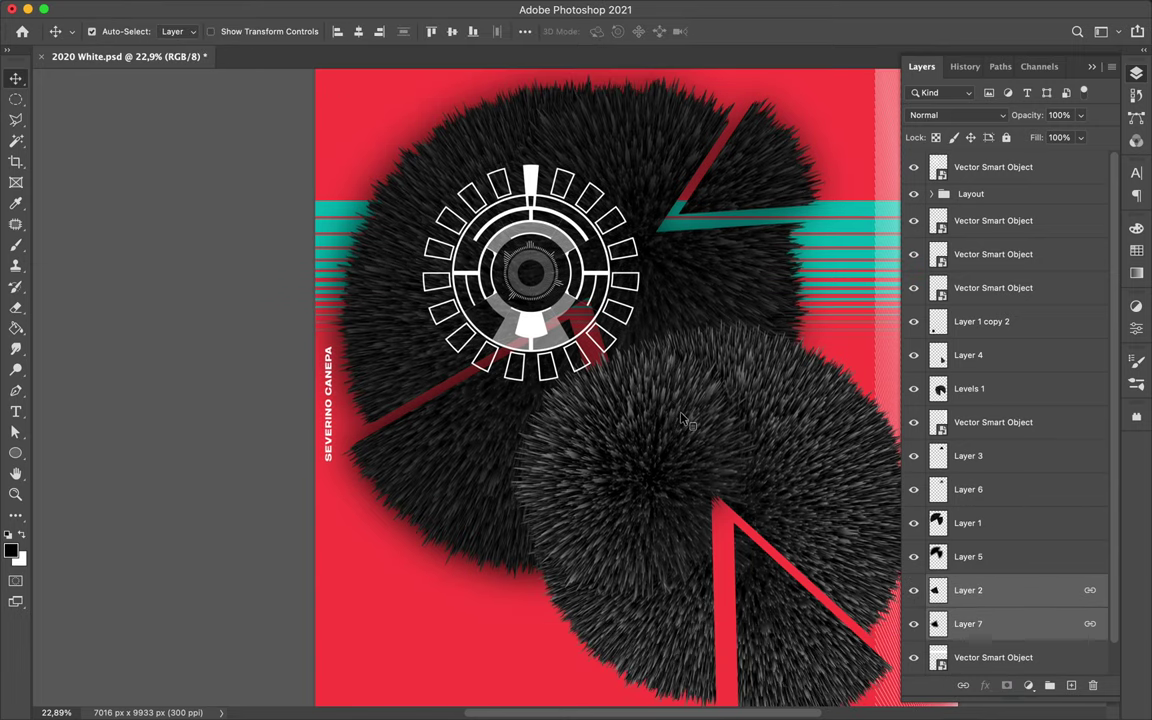
left_click(940, 390)
key("m")
left_click(968, 422, "shift")
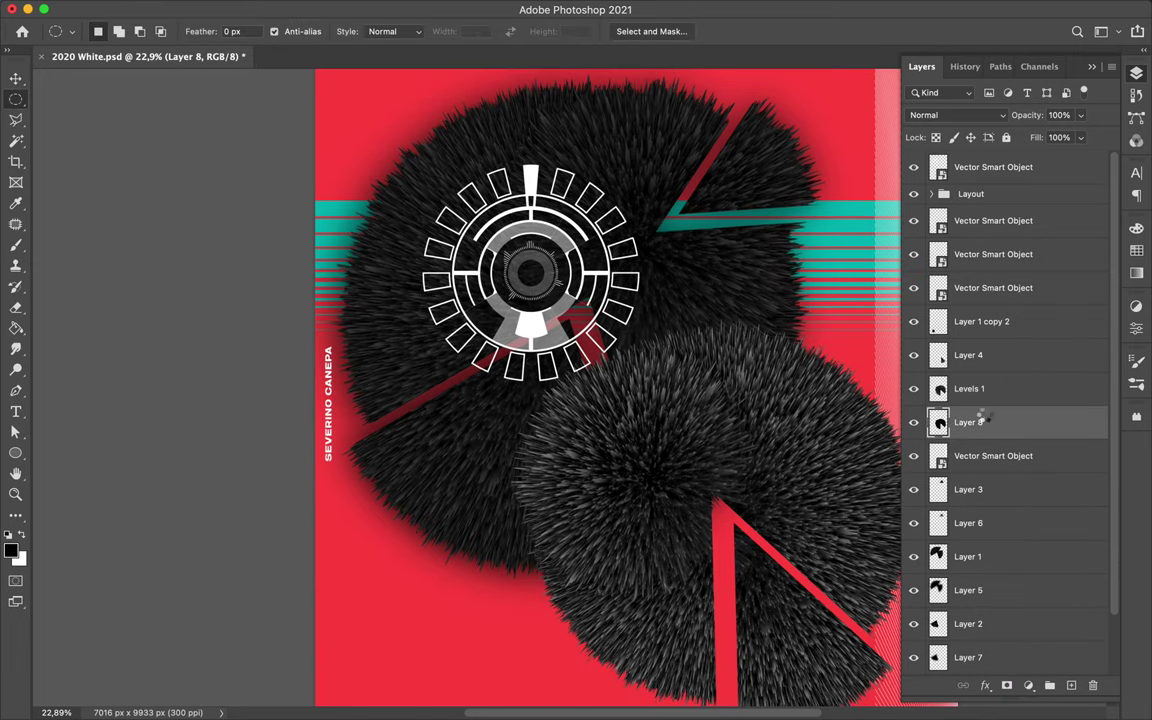
left_click(1058, 137)
left_click_drag(988, 415, 988, 205)
key("v")
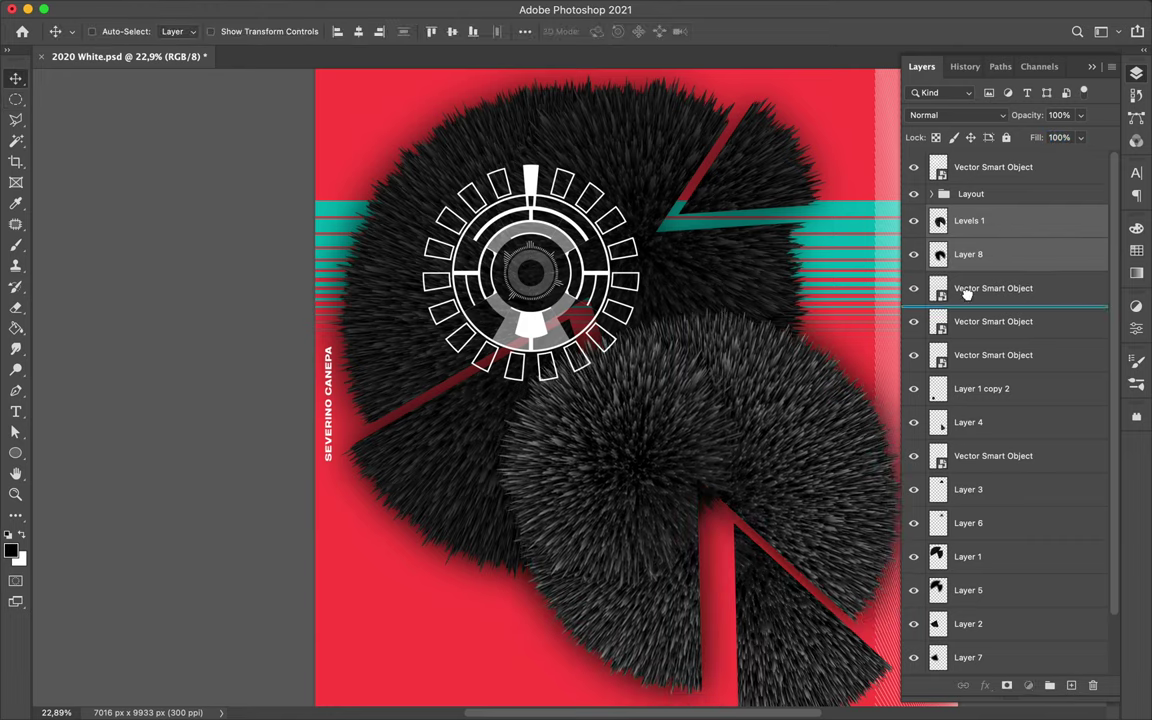
mouse_move(760, 446)
left_mouse_down()
mouse_move(748, 430)
mouse_move(797, 617)
left_mouse_up()
Step: Fill a new triangle shadow layer with black and link Layer 4 with shadow Layer 9
key("ctrl+shift+alt+n")
key("ctrl+plus")
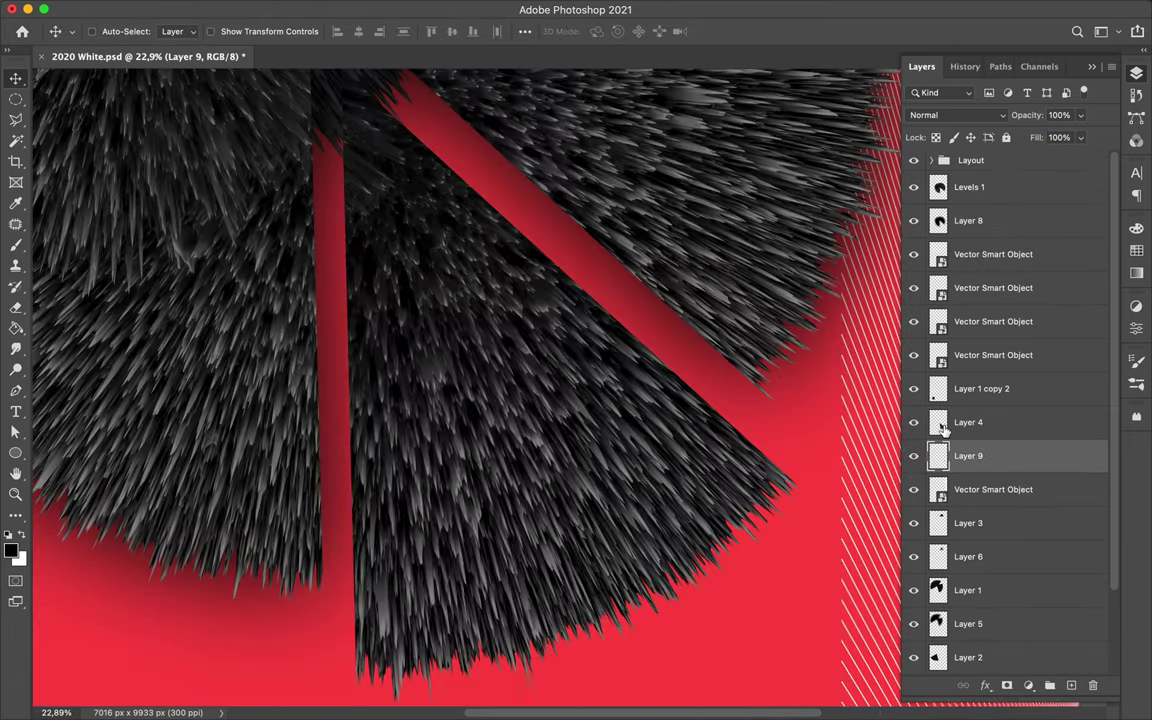
key("g")
left_click(598, 447)
key("ctrl+d")
key("m")
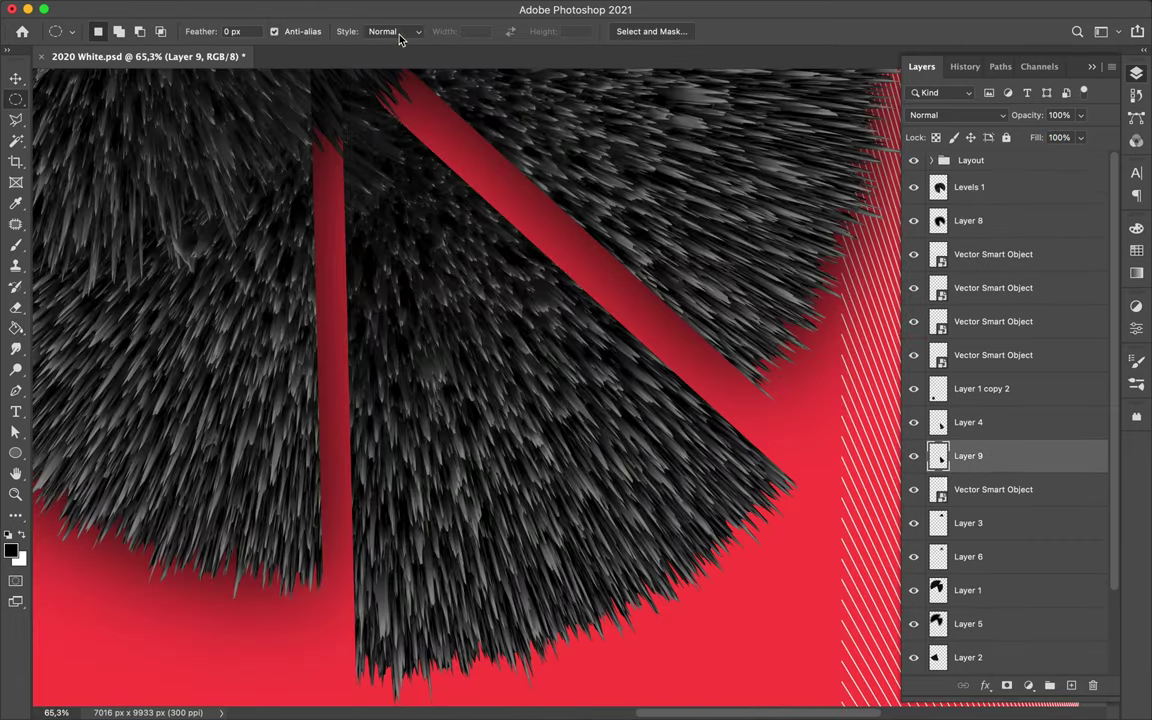
left_click(968, 422, "shift")
right_click(1003, 437)
left_click(800, 330)
key("v")
key("ctrl+0")
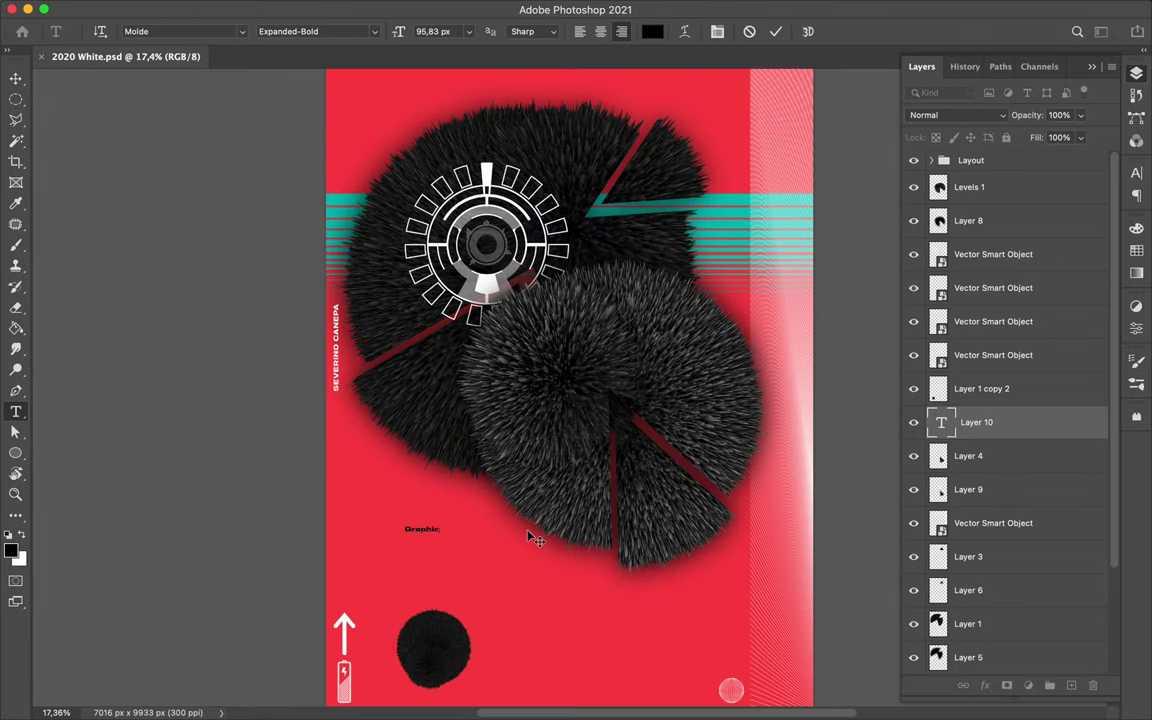
Step: Type the white label 'Graphic Bacteria #16' in Basier Circle Mono with tracking 0
type("Graphic Bacteria #16")
left_click(990, 196)
type("Basier Circle Mono")
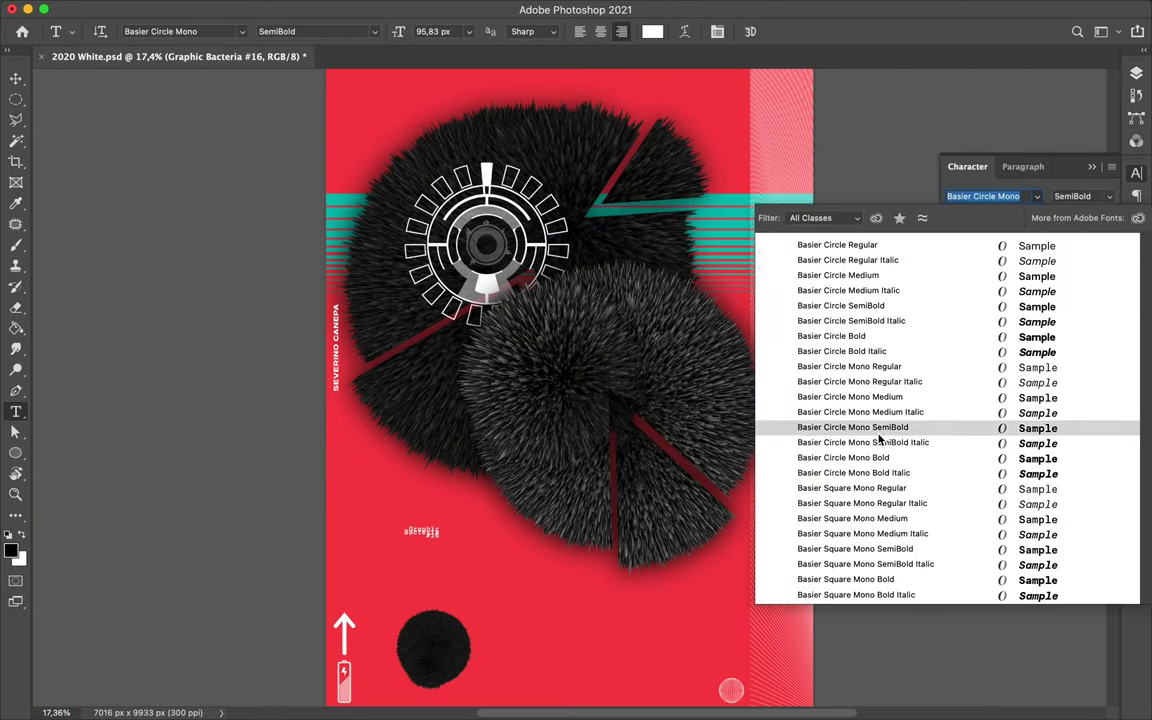
key("Return")
left_click(1062, 233)
type("0")
key("Return")
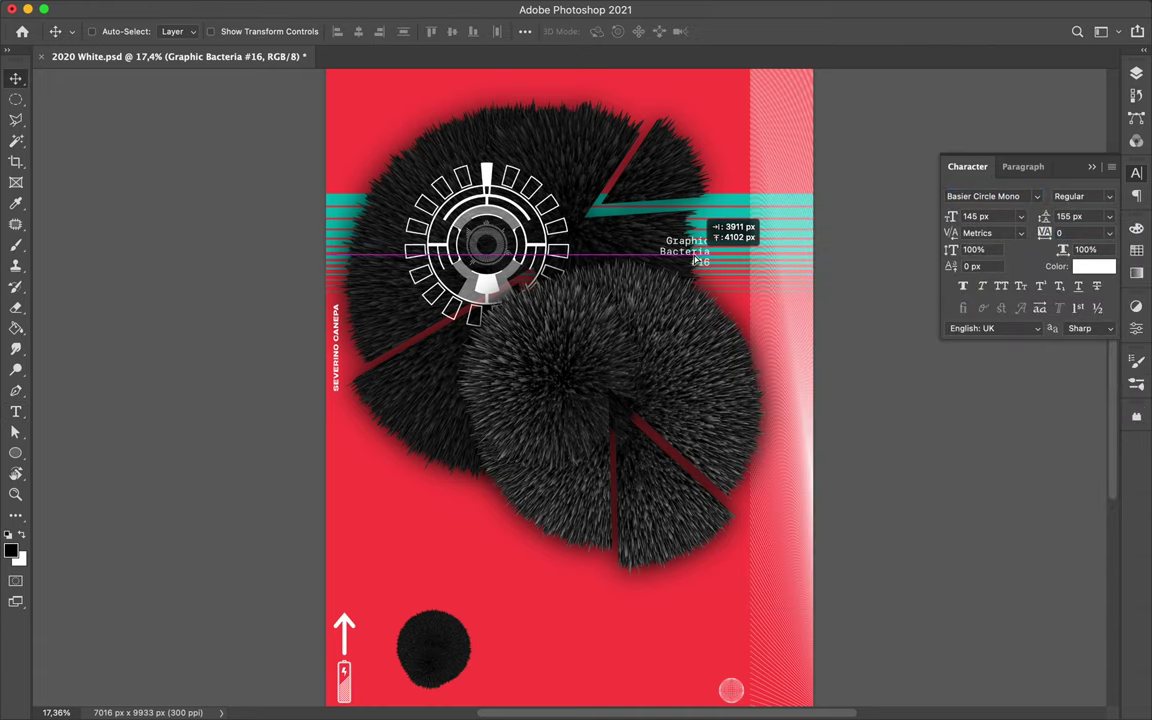
left_click_drag(660, 253, 659, 315)
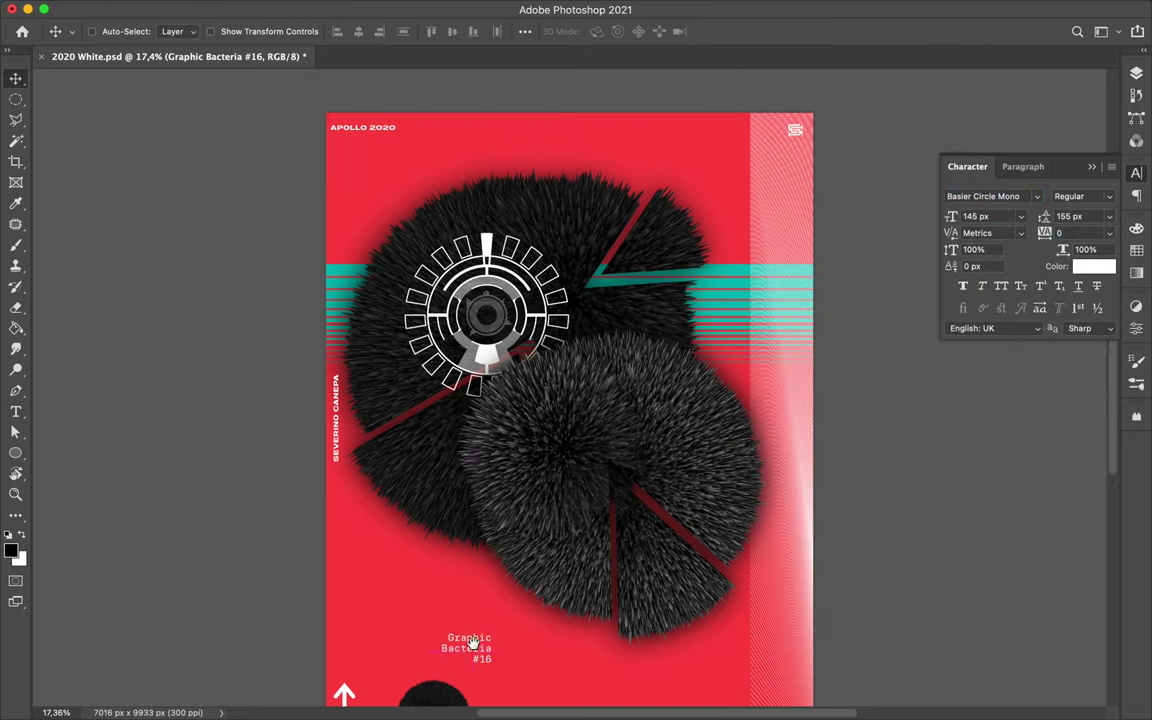
scroll(475, 566, "up", 2)
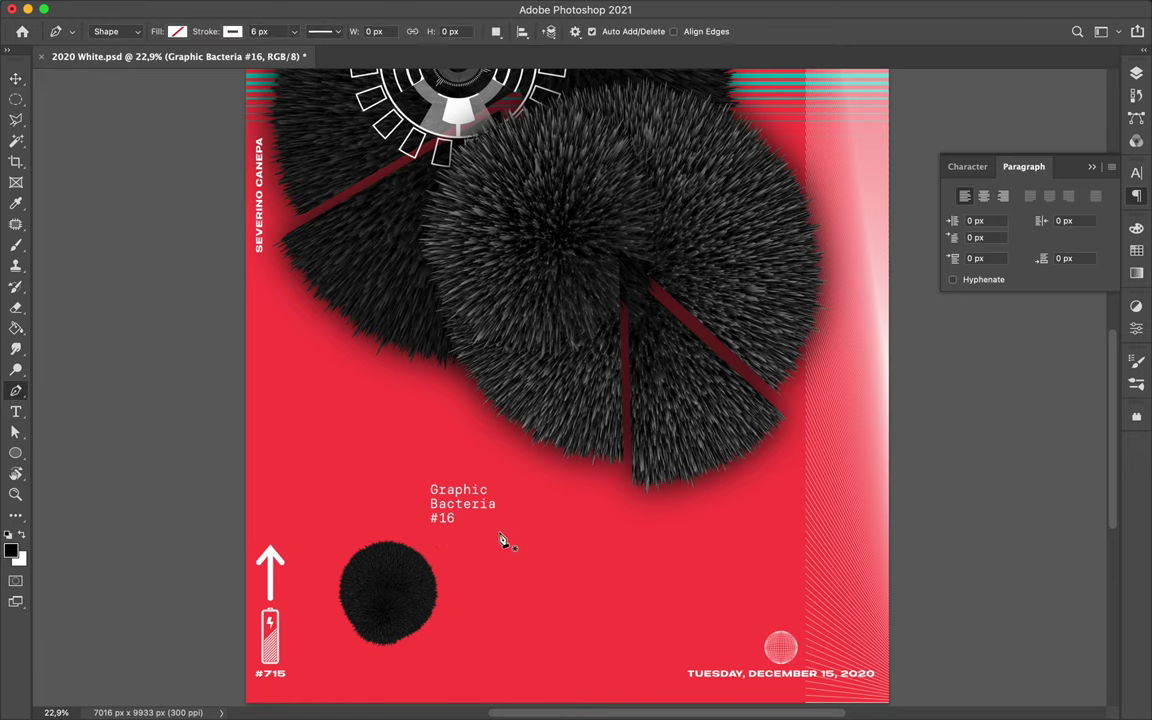
Step: Select the leader line layer Shape 1 in the Layers panel
scroll(390, 150, "up", 1)
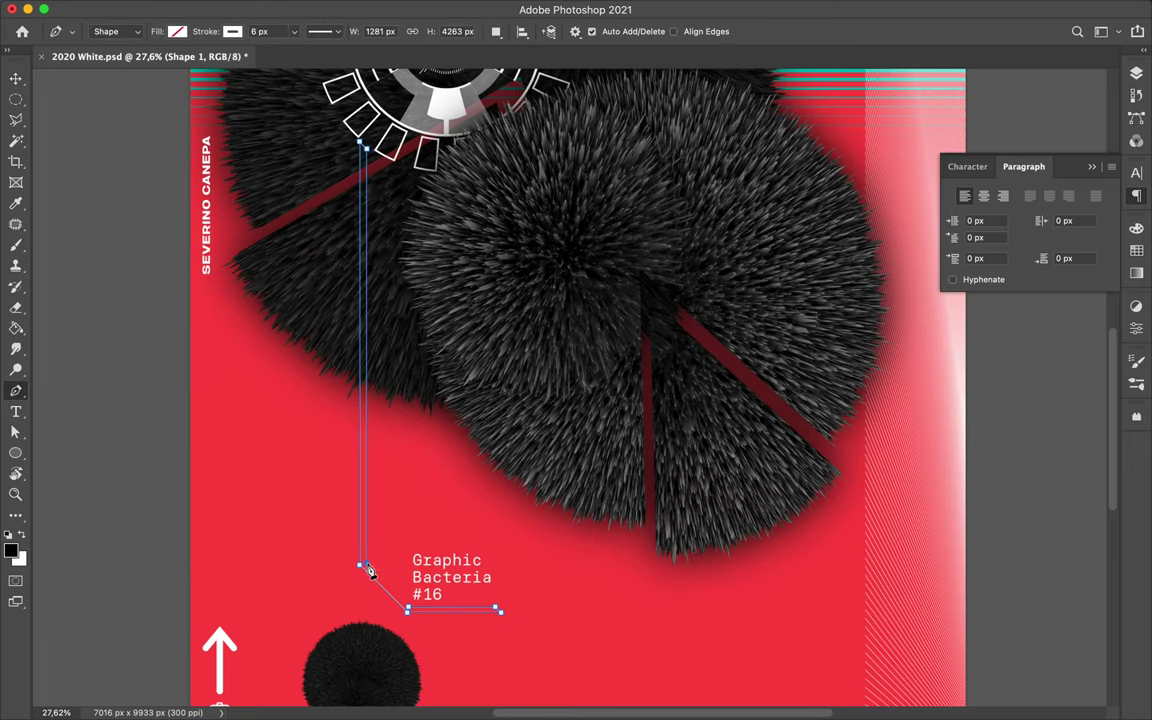
key("v")
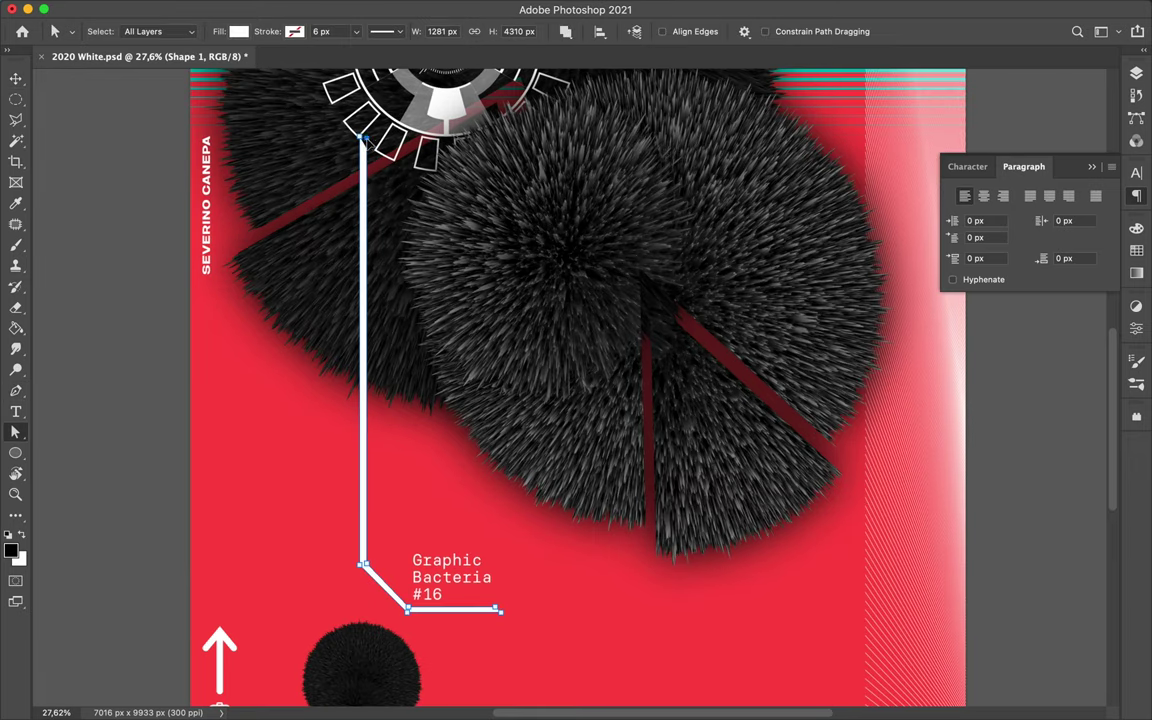
left_click(1136, 72)
scroll(490, 640, "up", 1)
key("l")
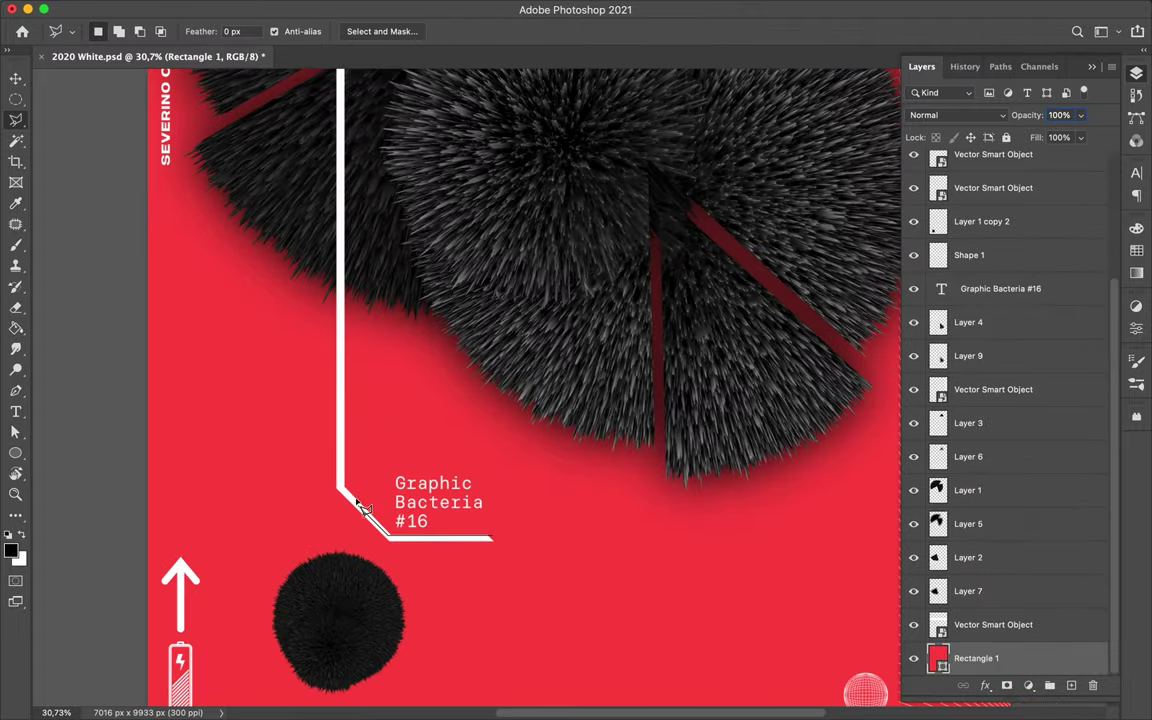
scroll(363, 508, "up", 2)
left_click(372, 150)
scroll(383, 360, "down", 3)
left_click(969, 255)
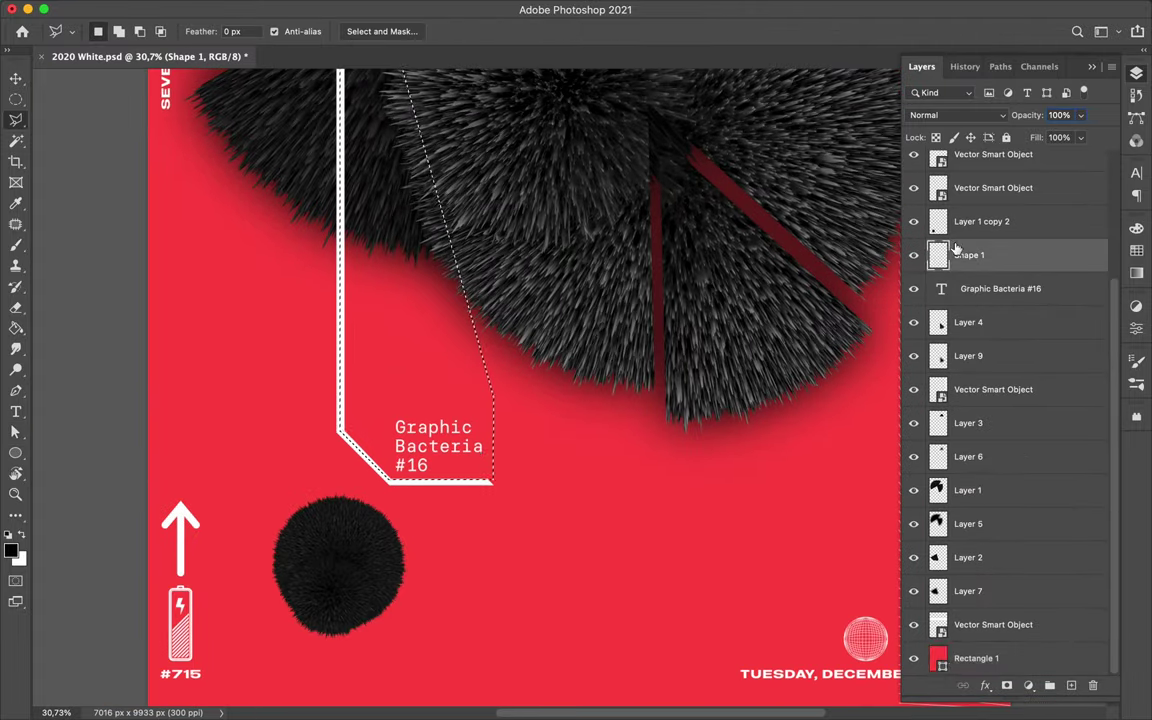
scroll(345, 128, "up", 3)
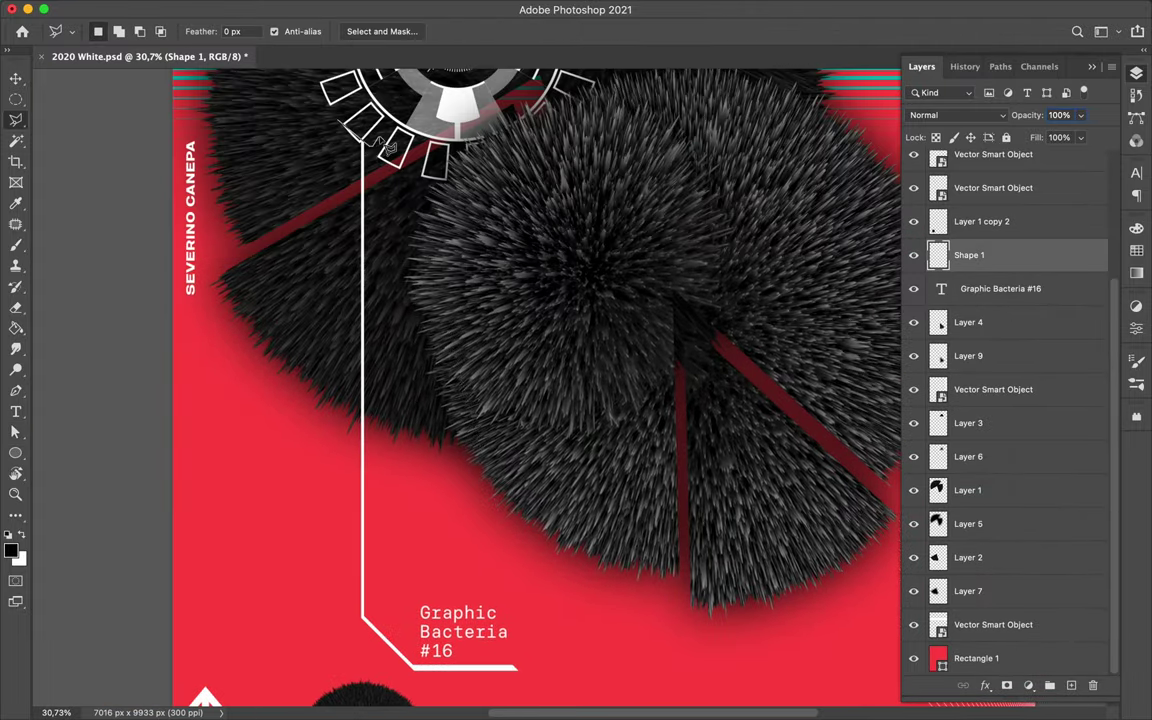
scroll(343, 143, "up", 2)
scroll(317, 480, "down", 5)
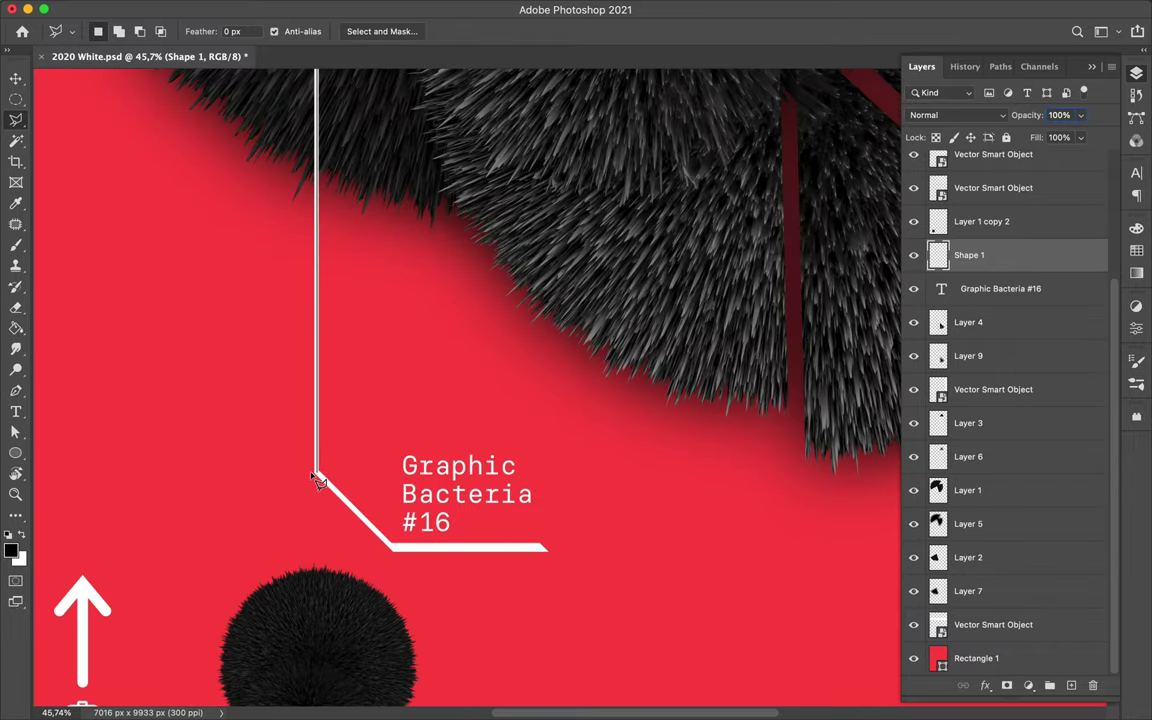
scroll(405, 552, "up", 5)
Step: Select the Graphic Bacteria #16 label with the leader line, then go to the Illustrator elements file
key("v")
scroll(500, 400, "down", 4)
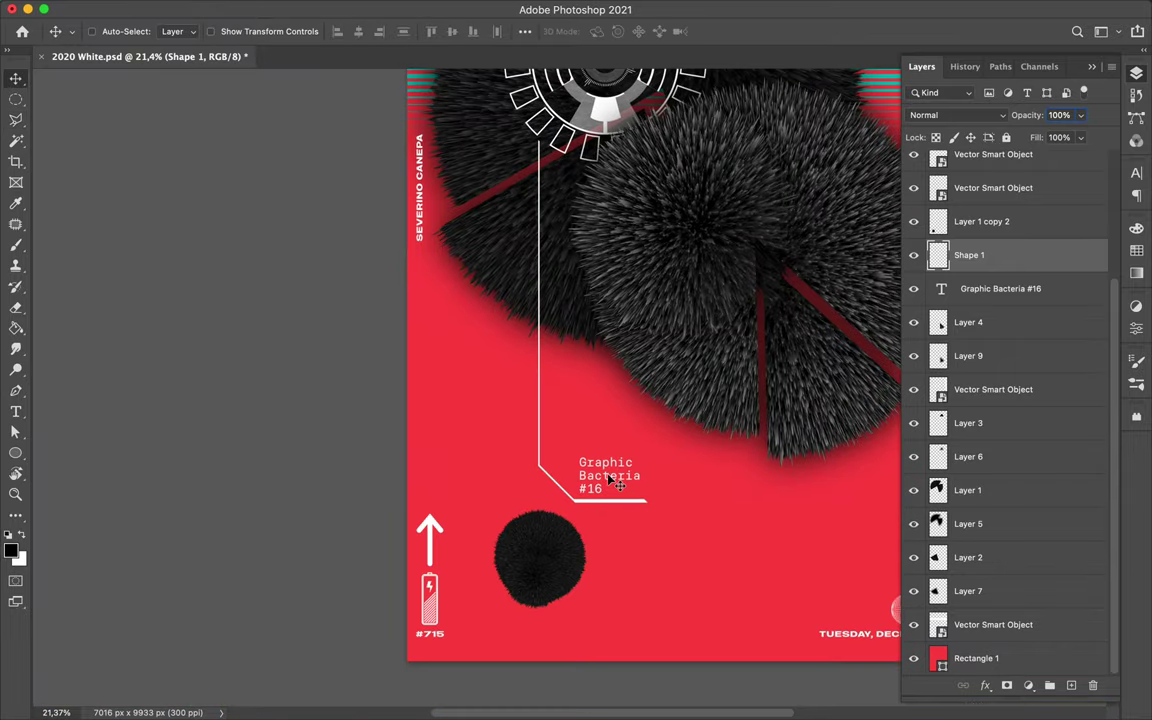
left_click(612, 484)
scroll(612, 484, "down", 2)
left_click(450, 510, "shift")
scroll(424, 386, "up", 4)
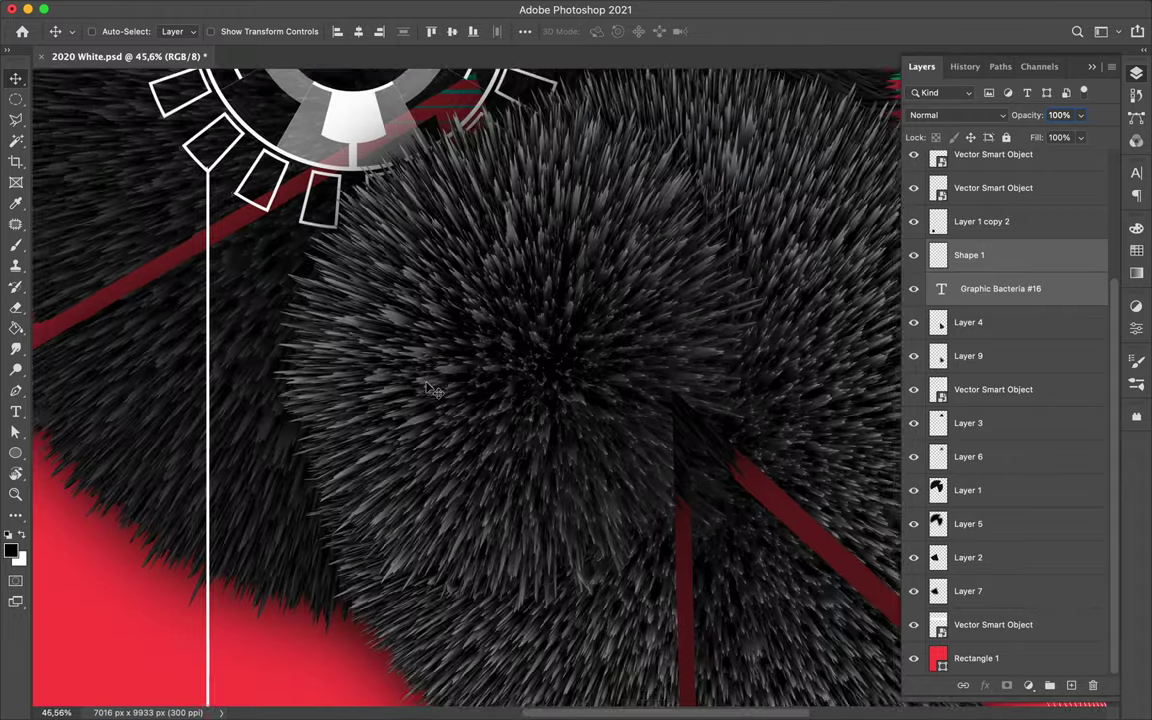
scroll(432, 390, "down", 3)
scroll(432, 390, "up", 2)
scroll(419, 278, "down", 4)
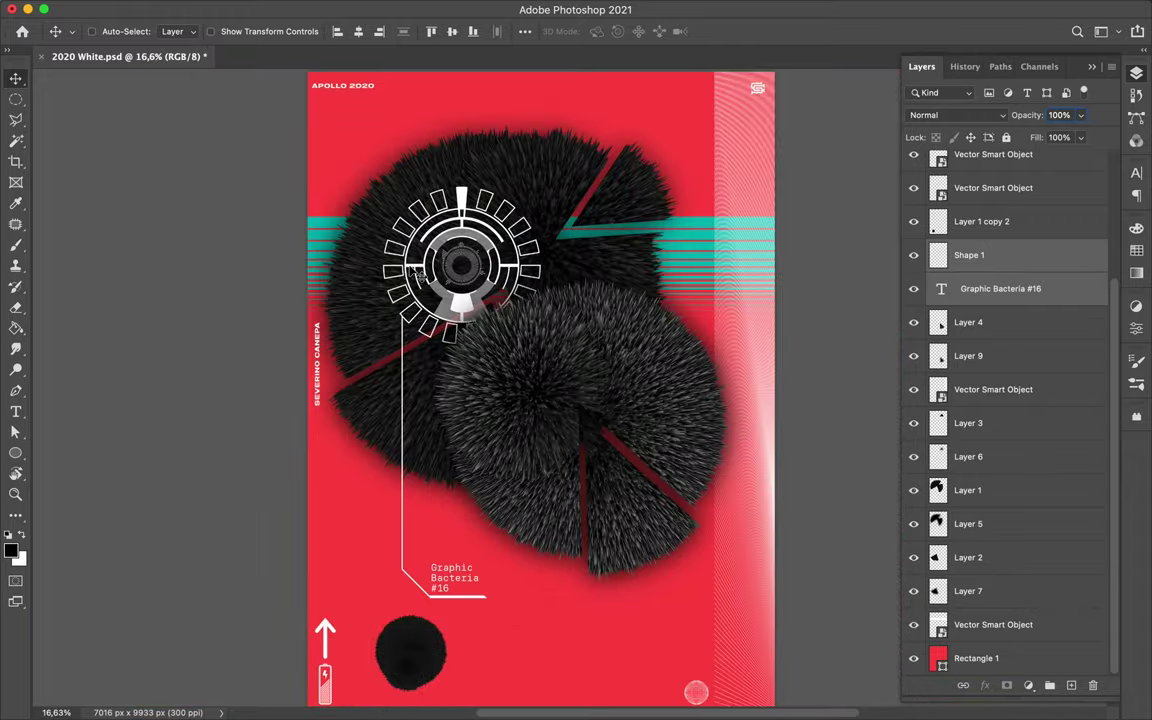
scroll(419, 278, "down", 1)
key("super+Tab")
Step: Place the striped bar on the poster in Normal blend mode and add a copy higher up
left_click_drag(424, 268, 149, 345)
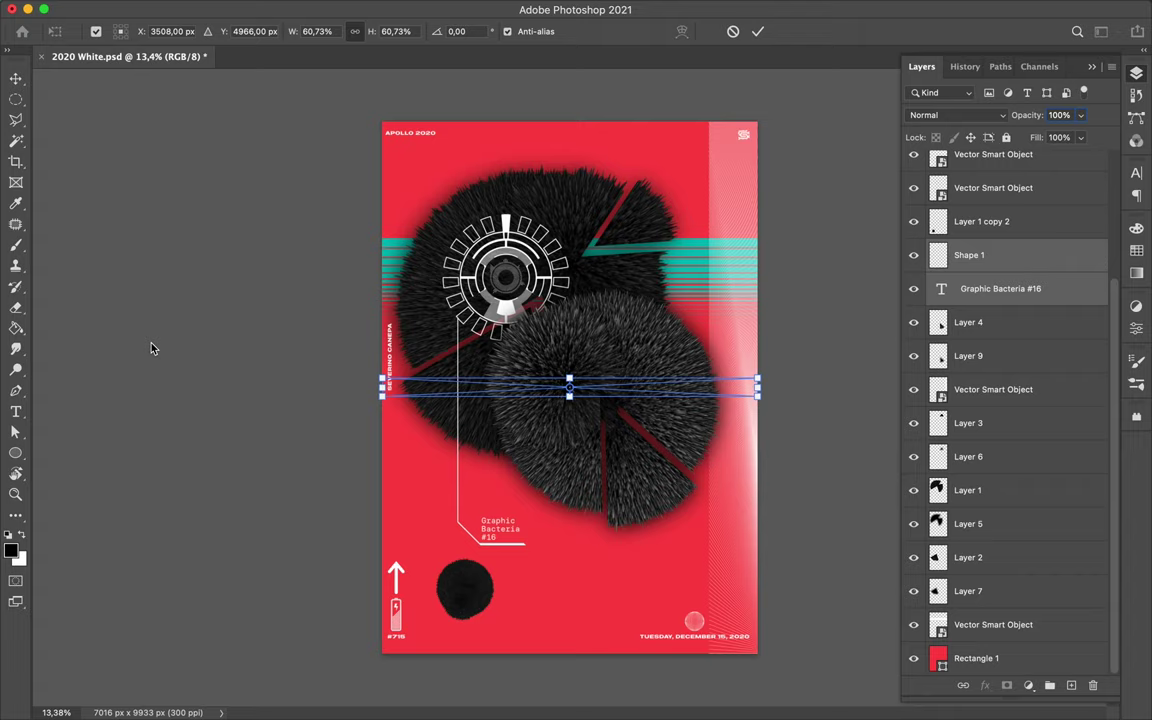
key("Return")
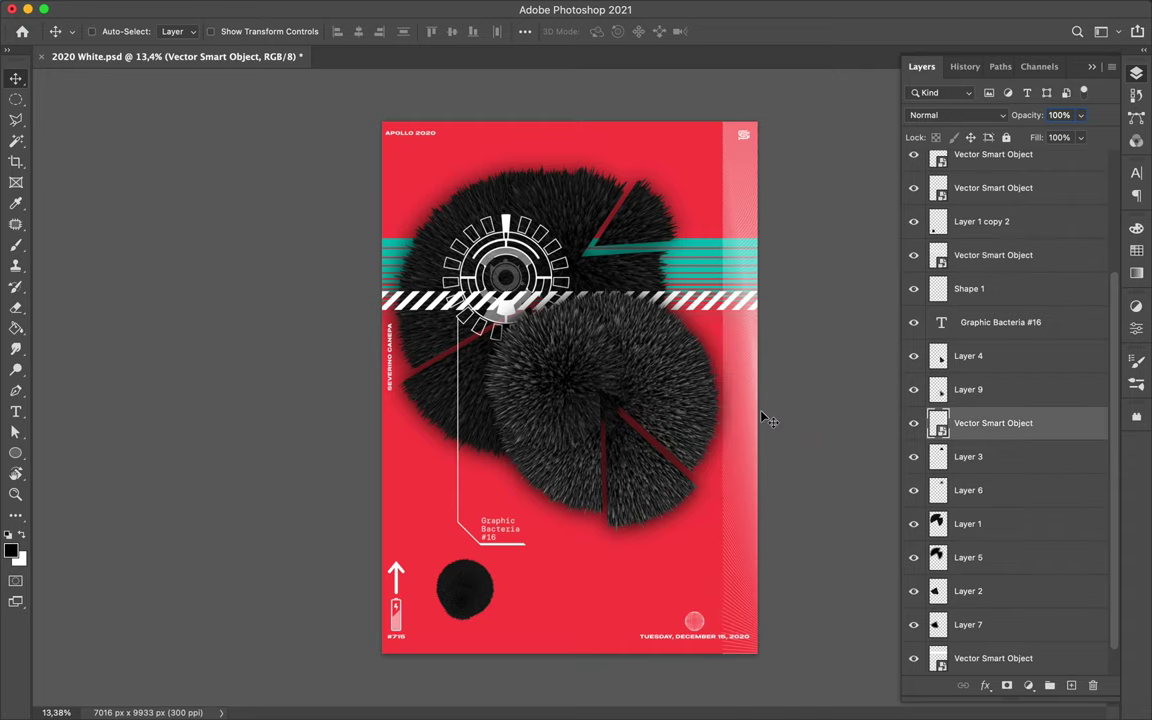
left_click(957, 115)
key("Escape")
left_click(425, 305, "super")
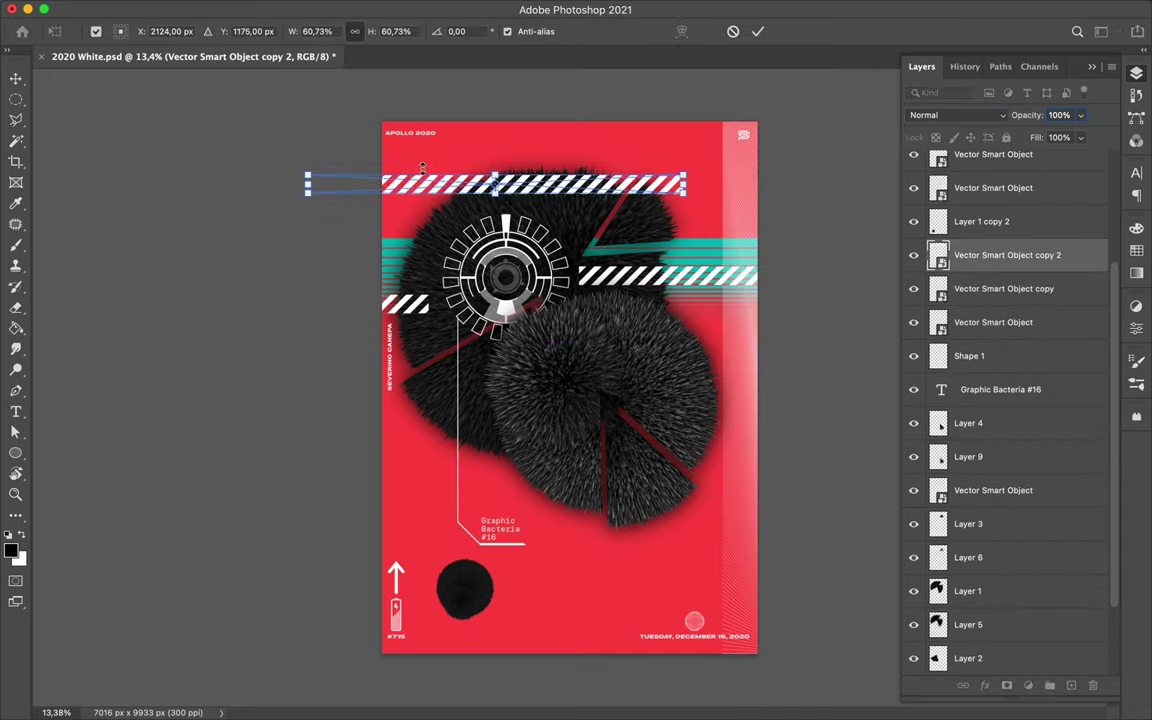
left_click_drag(140, 311, 678, 249)
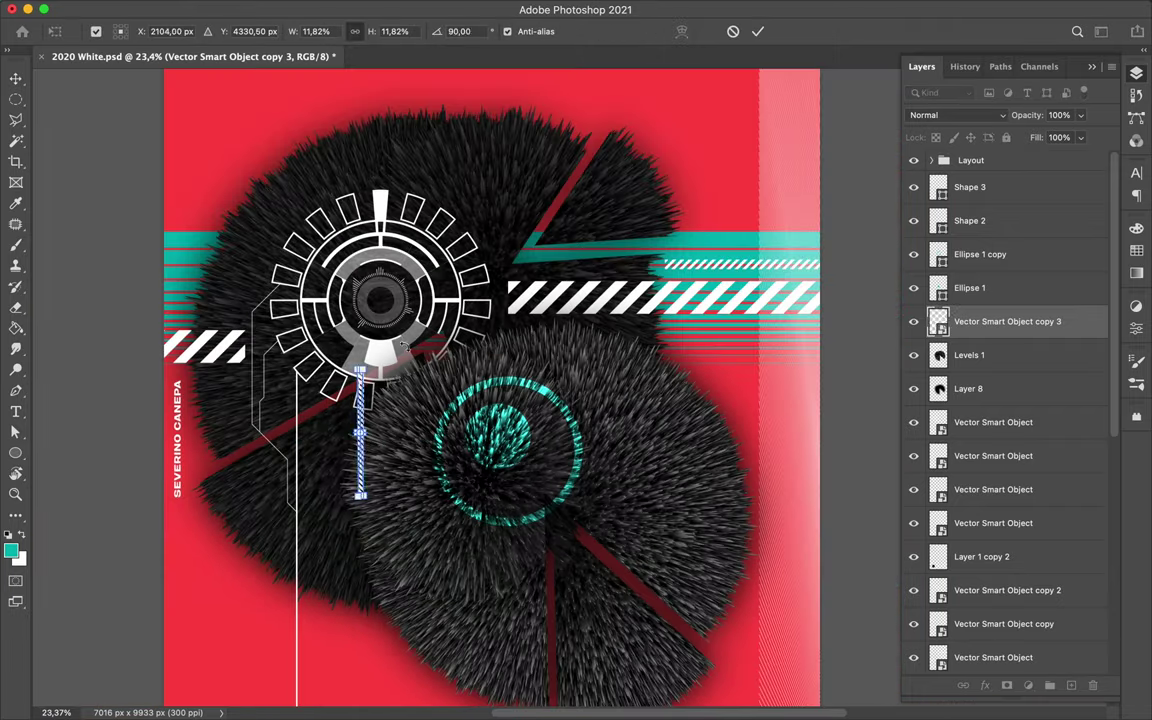
Step: Move the teal Ellipse 1 inside the lower fur sphere
key("alt+bracketright")
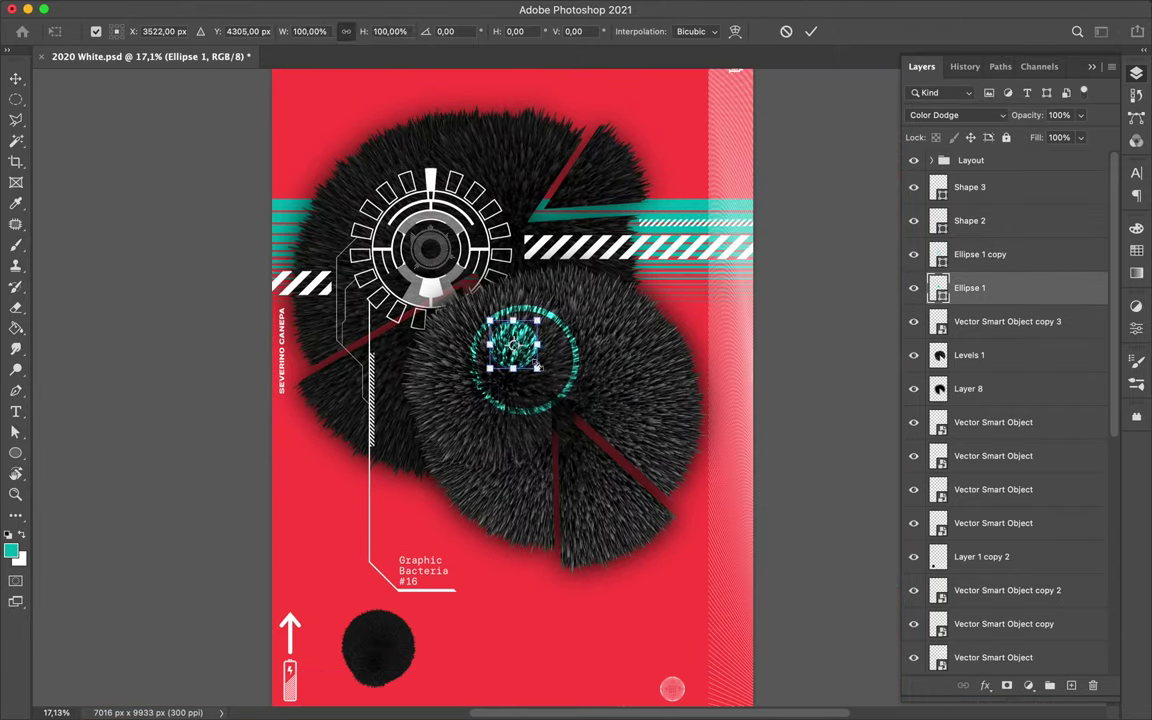
key("Return")
left_click_drag(537, 367, 515, 348)
scroll(577, 443, "down", 2)
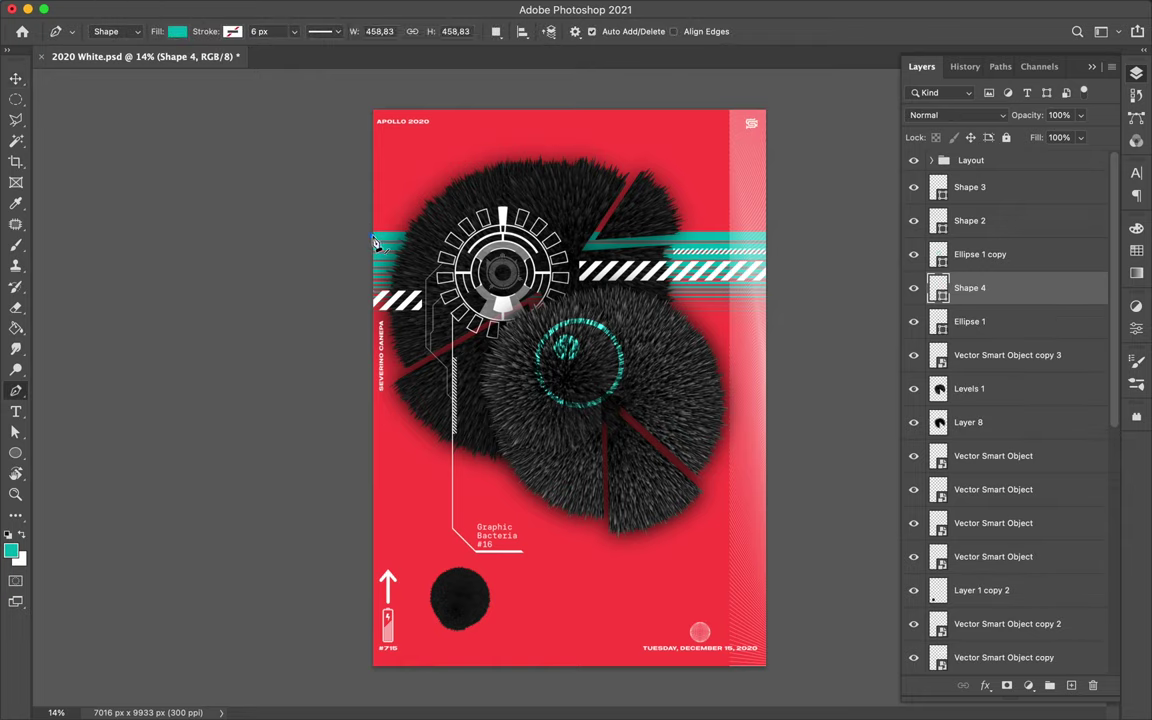
Step: Close the teal border shape Shape 4 and undo a stray edit to its path
left_click(735, 116)
key("a")
scroll(322, 185, "up", 1)
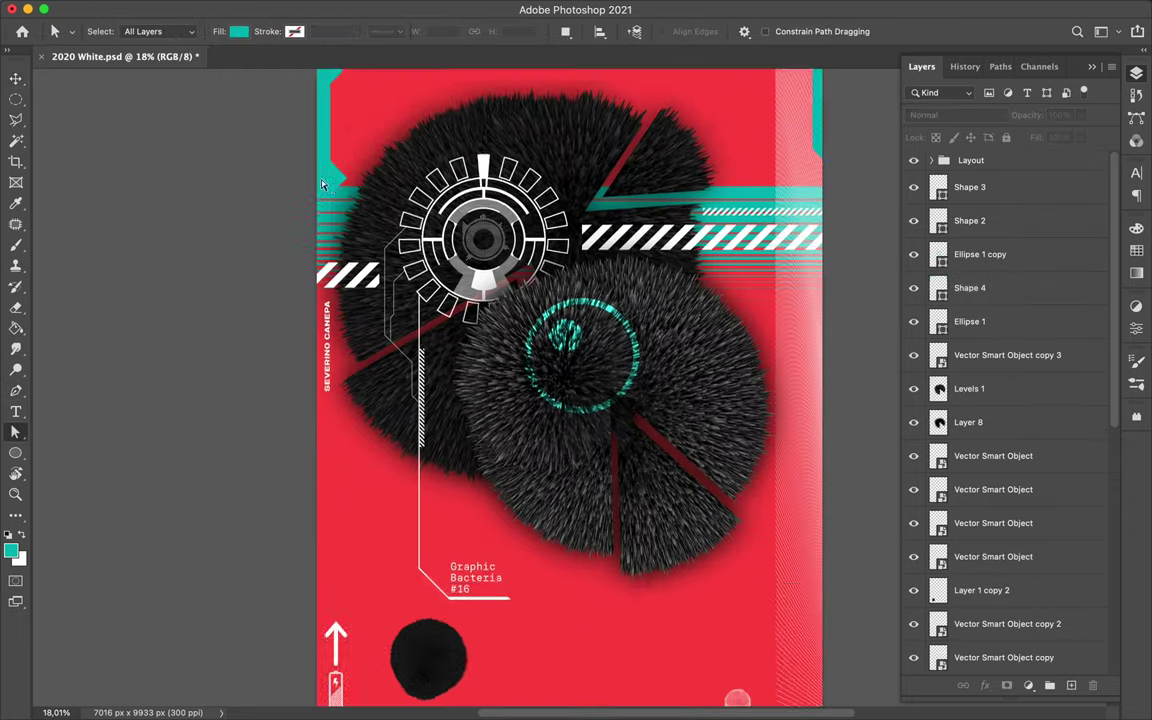
scroll(322, 185, "up", 2)
left_click(333, 291)
key("ctrl+z")
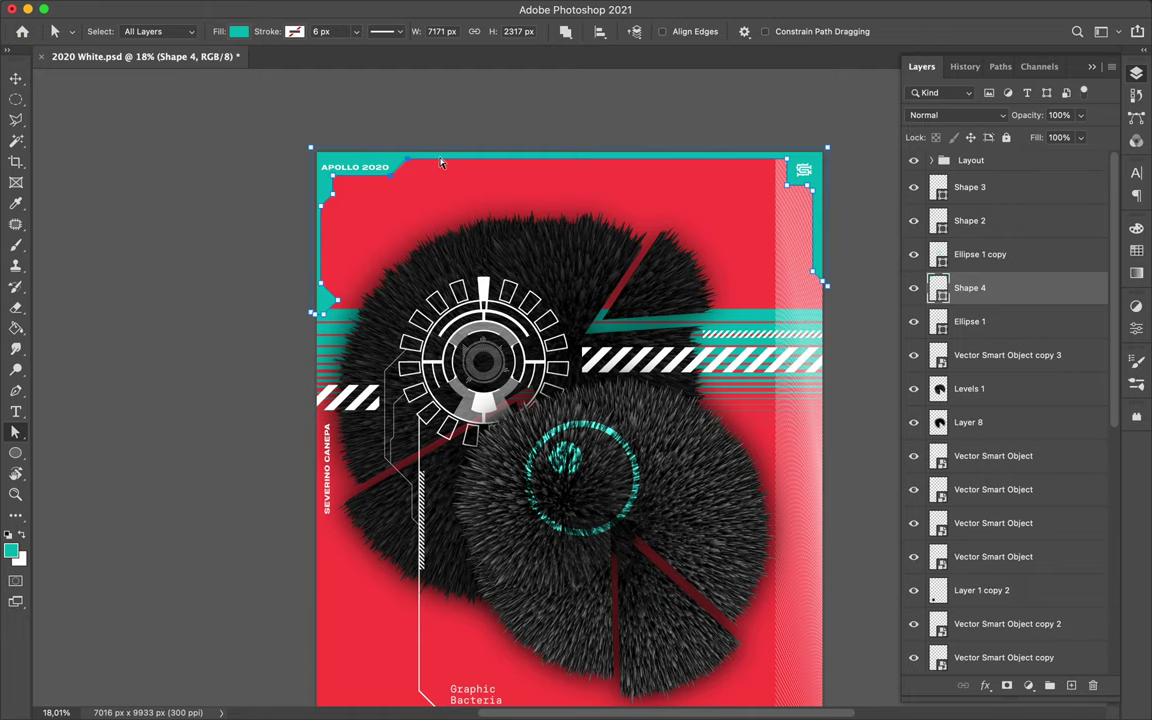
scroll(742, 249, "down", 1)
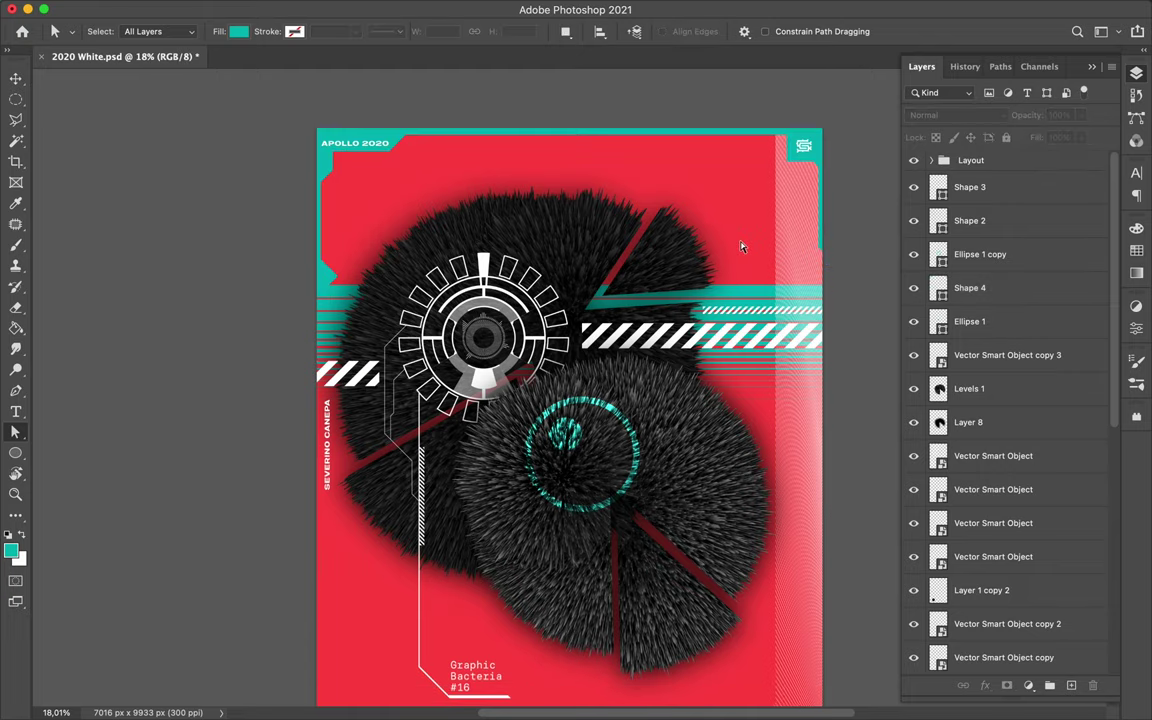
Step: Move Shape 4's corner anchor down-left to form the notch
key("u")
left_click_drag(309, 123, 381, 112)
left_click(238, 31)
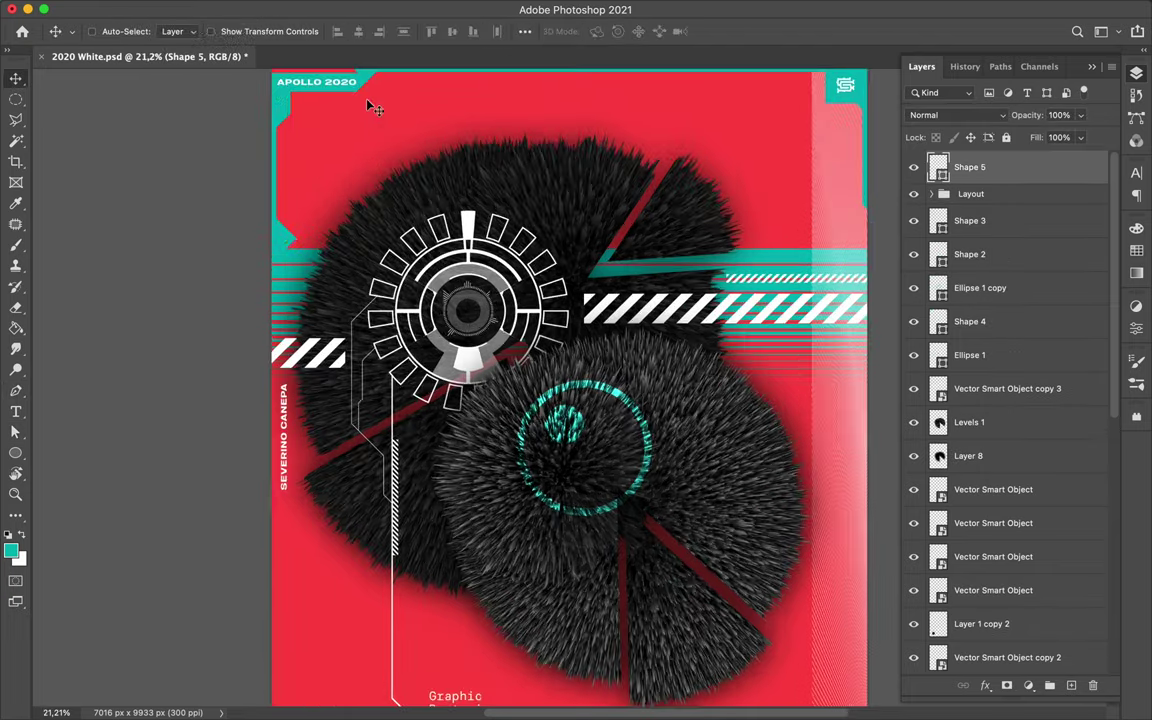
left_click(263, 230, "ctrl")
scroll(311, 267, "up", 5)
left_click_drag(311, 267, 305, 277)
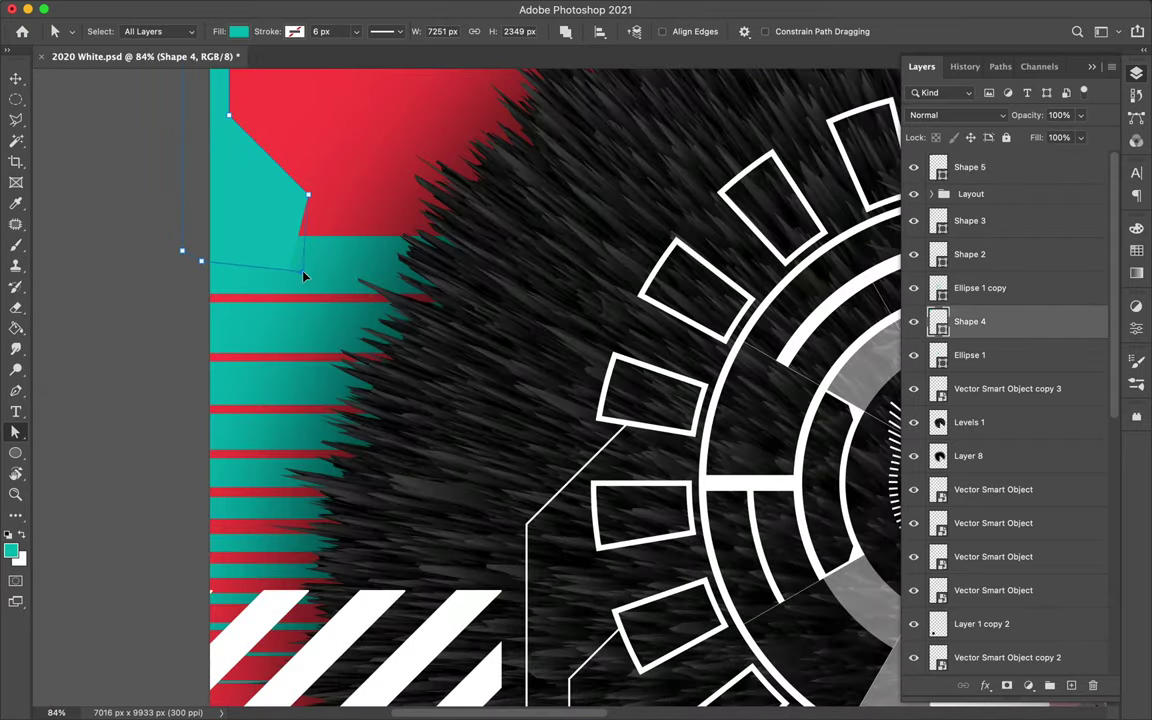
scroll(308, 273, "down", 1)
scroll(308, 273, "down", 2)
Step: Move Shape 4 down in the Layers panel so it sits behind the fur spheres
key("v")
scroll(1000, 450, "down", 5)
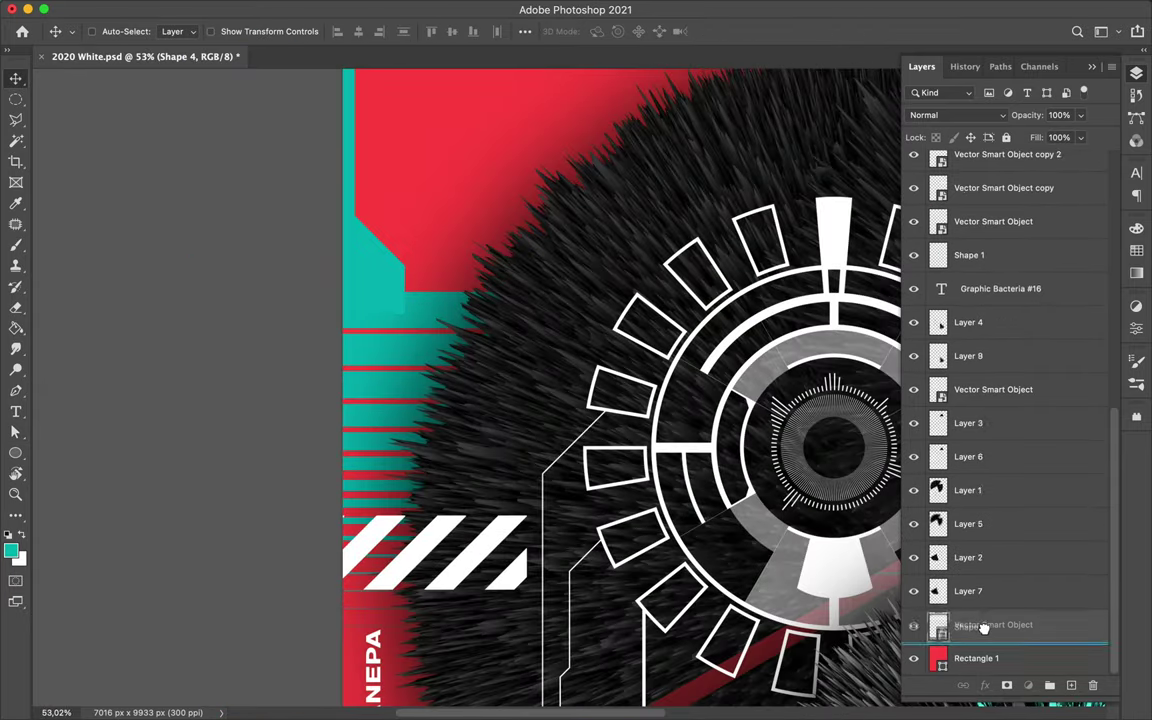
scroll(737, 497, "down", 3)
left_click_drag(1027, 605, 1027, 610)
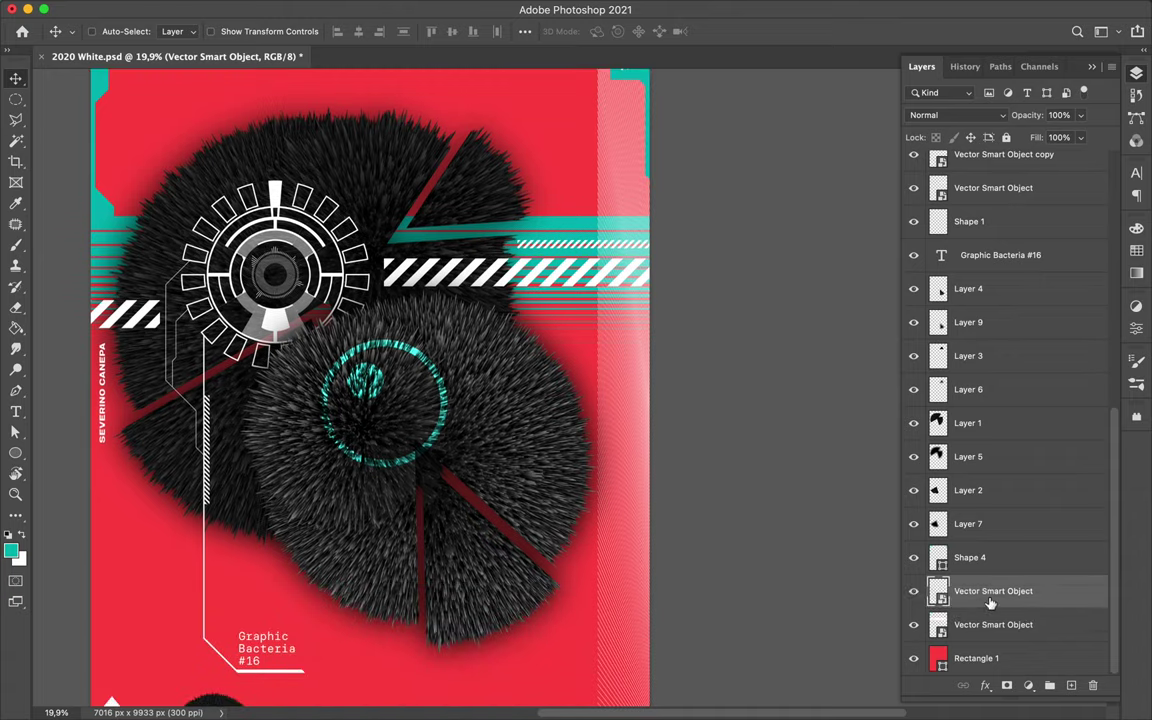
scroll(572, 332, "down", 3)
left_click_drag(572, 332, 603, 333)
scroll(603, 333, "down", 5)
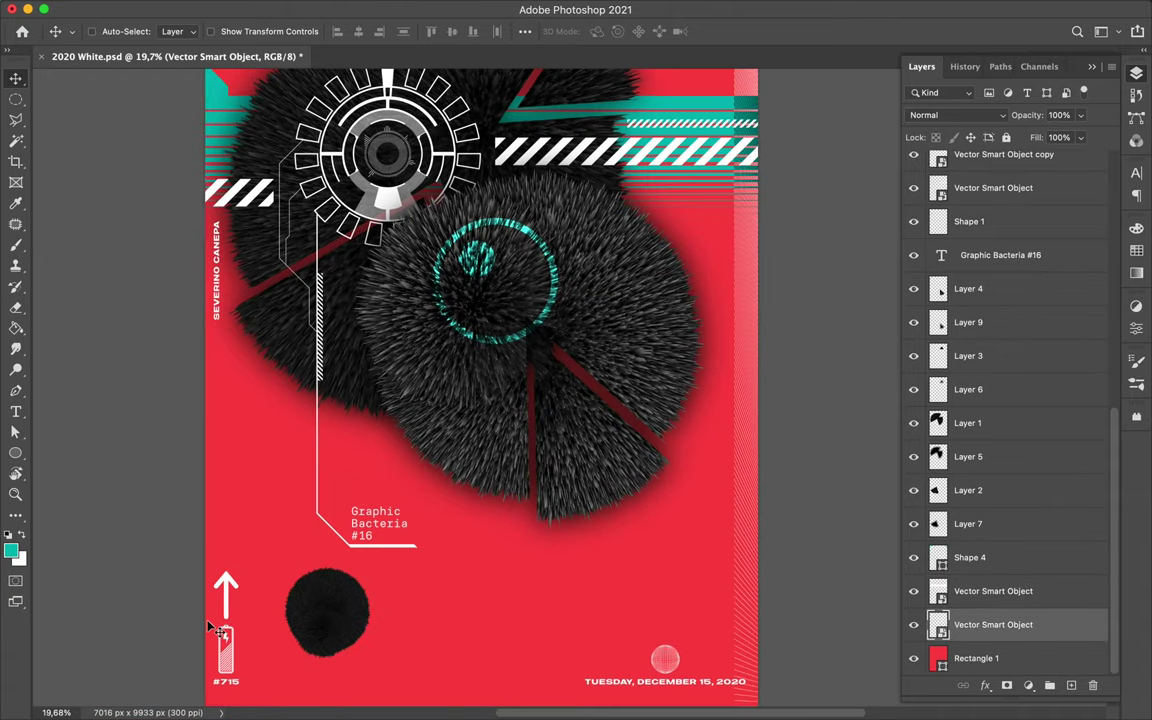
Step: Begin a new Pen-tool frame shape along the poster's bottom edge
key("p")
scroll(211, 617, "up", 2)
left_click(170, 360)
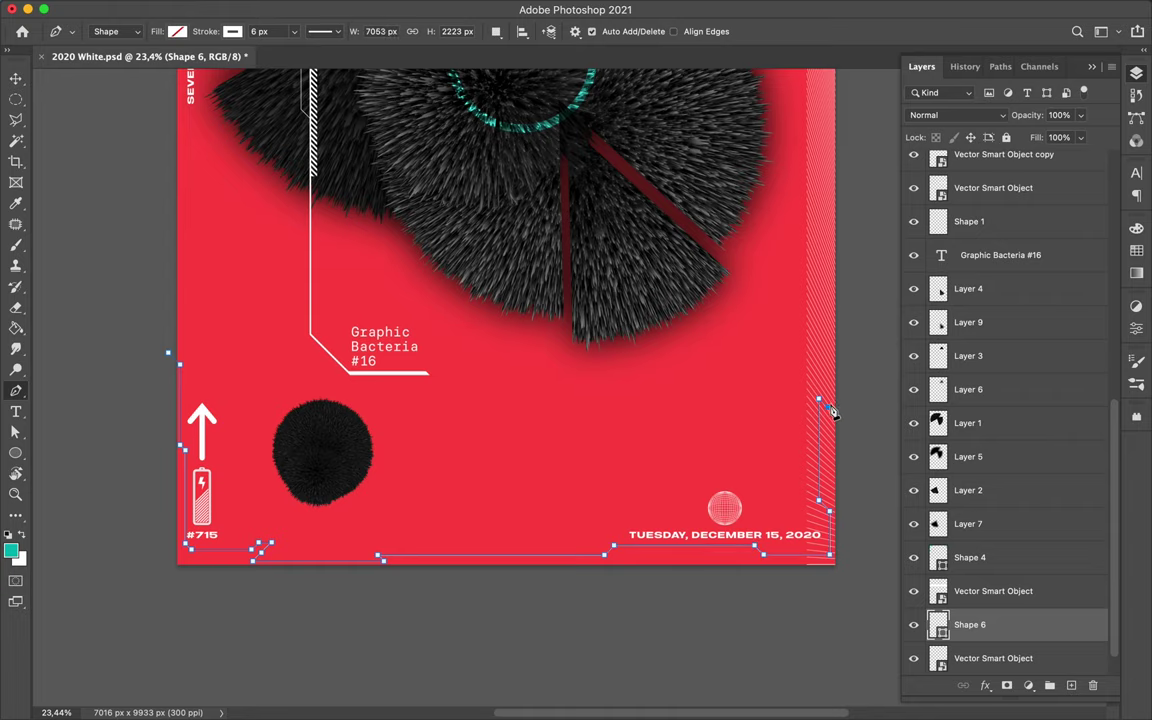
Step: Fill the new frame Shape 6 with white
left_click(177, 31)
key("v")
scroll(205, 583, "up", 1)
key("a")
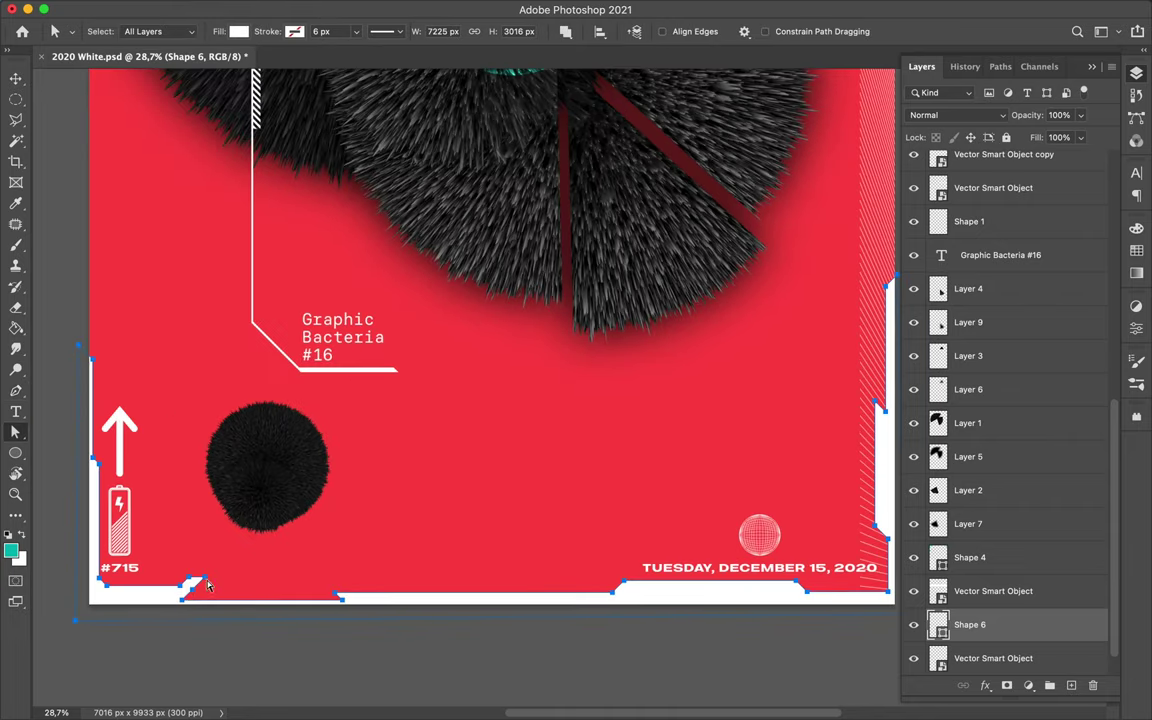
scroll(200, 641, "down", 3)
Step: Reposition the teal ring Ellipse 1 copy on the lower sphere
key("v")
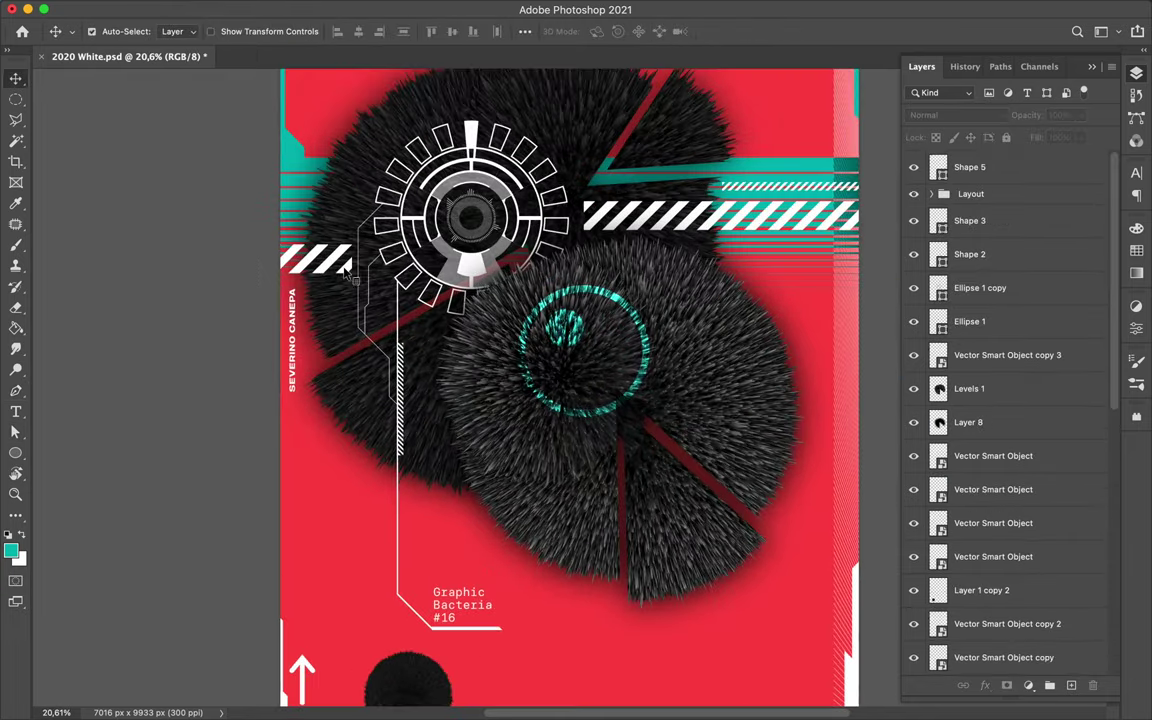
scroll(370, 205, "up", 3)
scroll(370, 205, "down", 2)
left_click_drag(445, 340, 535, 350)
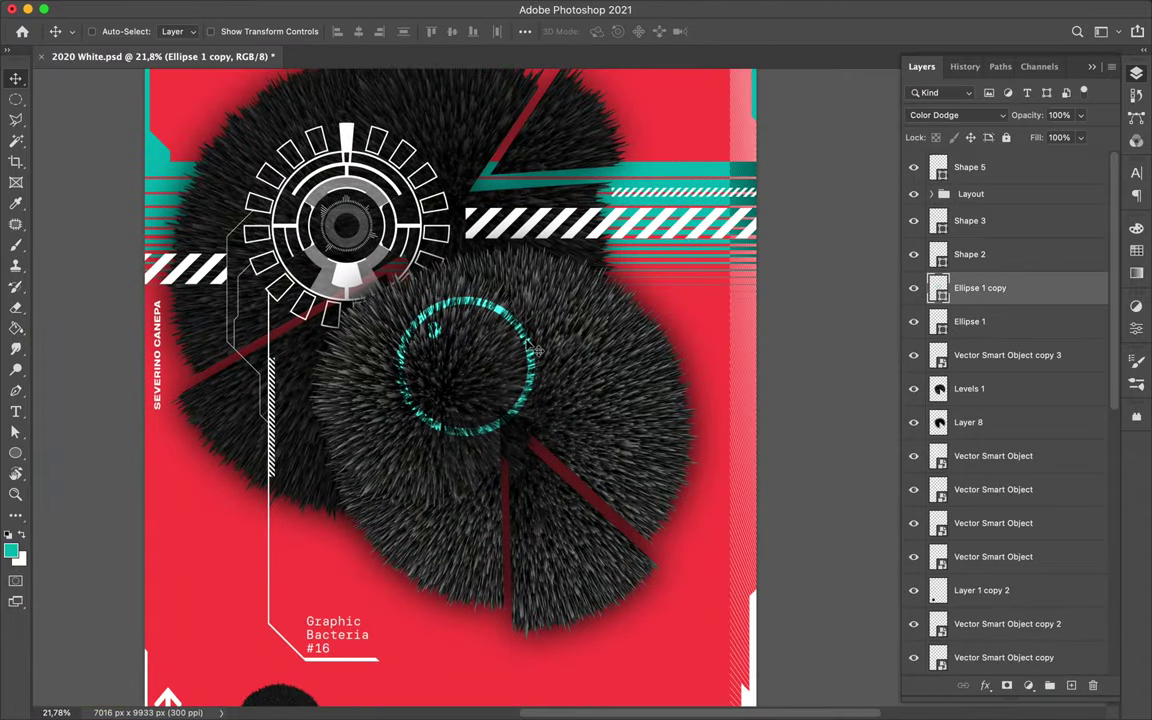
key("a")
scroll(480, 380, "down", 1)
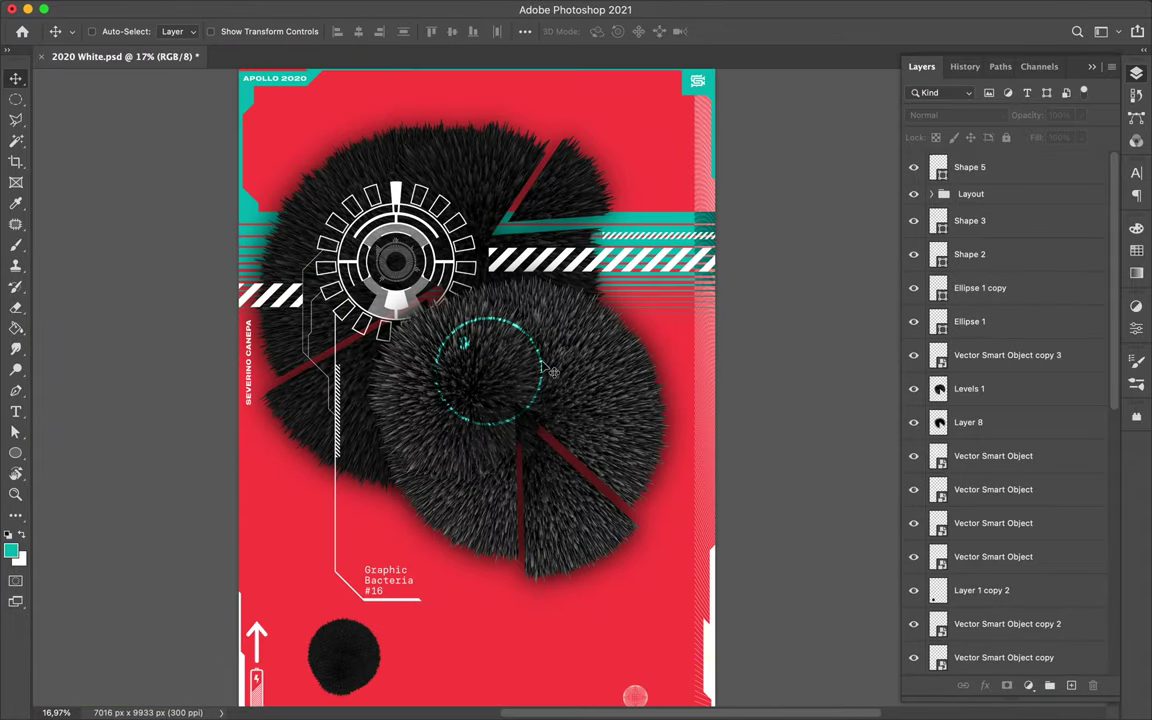
Step: Duplicate the teal ring, enlarge it, and give it a thick white stroke of about 886 px
key("ctrl+j")
key("ctrl+t")
left_click_drag(543, 424, 803, 647)
key("Return")
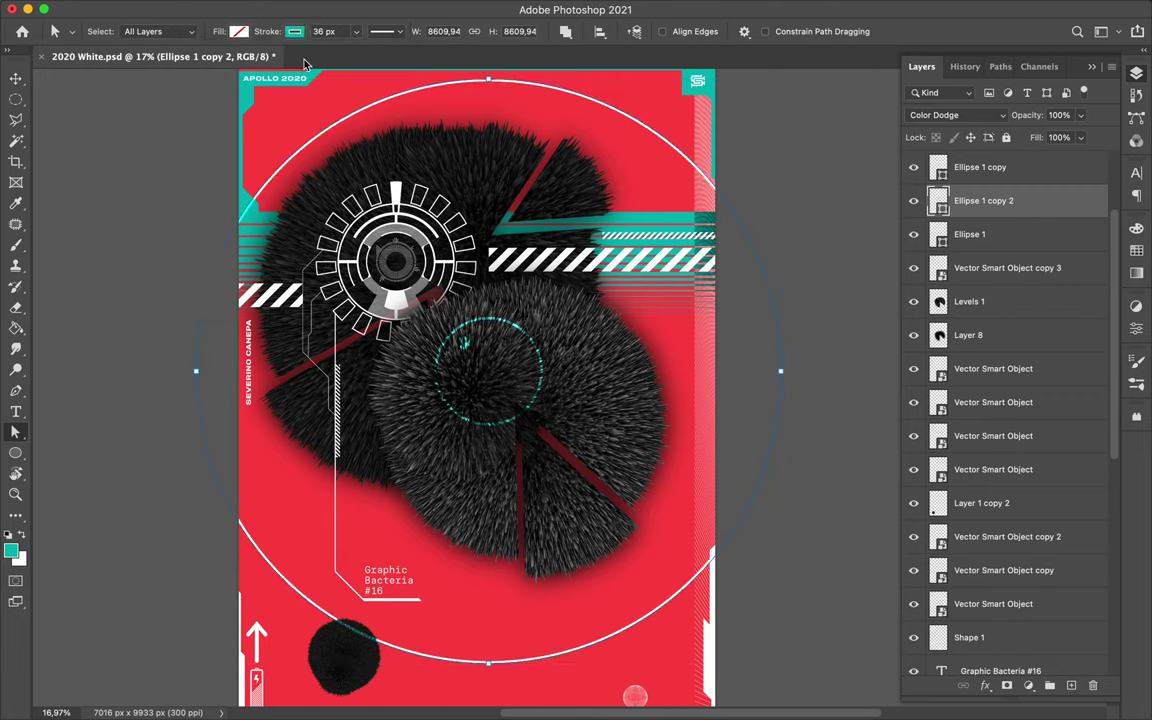
left_click(294, 31)
key("ctrl+0")
left_click(330, 31)
type("368")
key("Return")
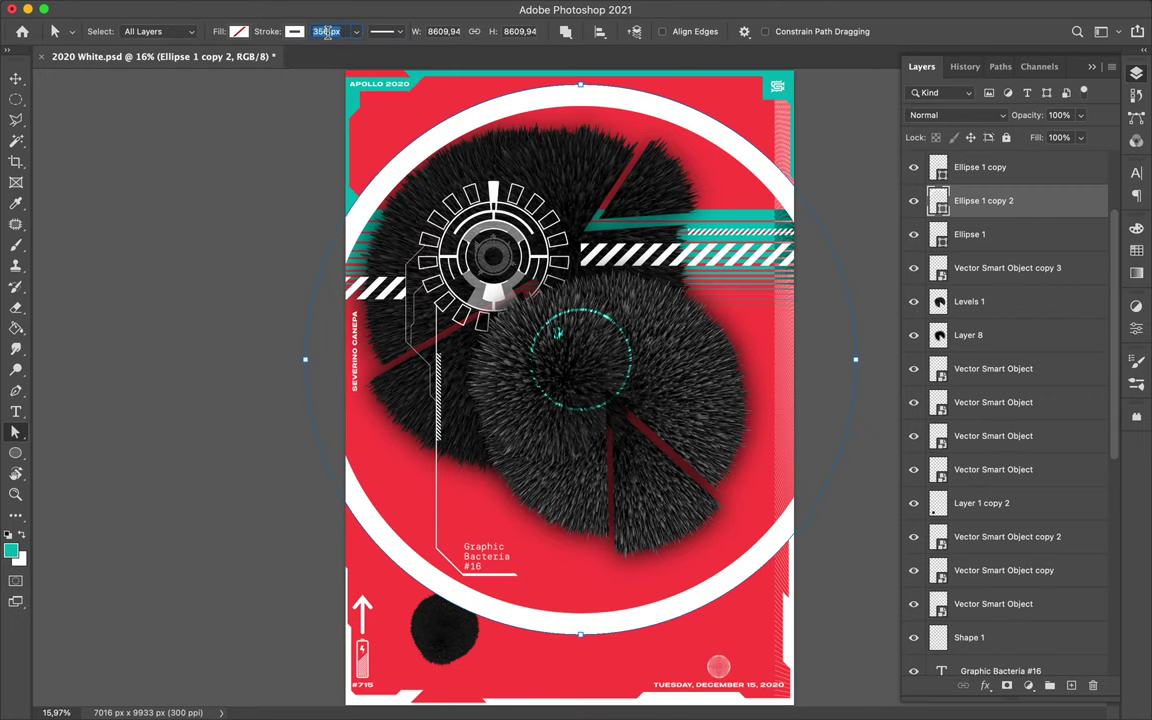
Step: Scale the white ring past the poster edges and move its layer behind the artwork
key("v")
key("ctrl+t")
left_click_drag(580, 643, 590, 678)
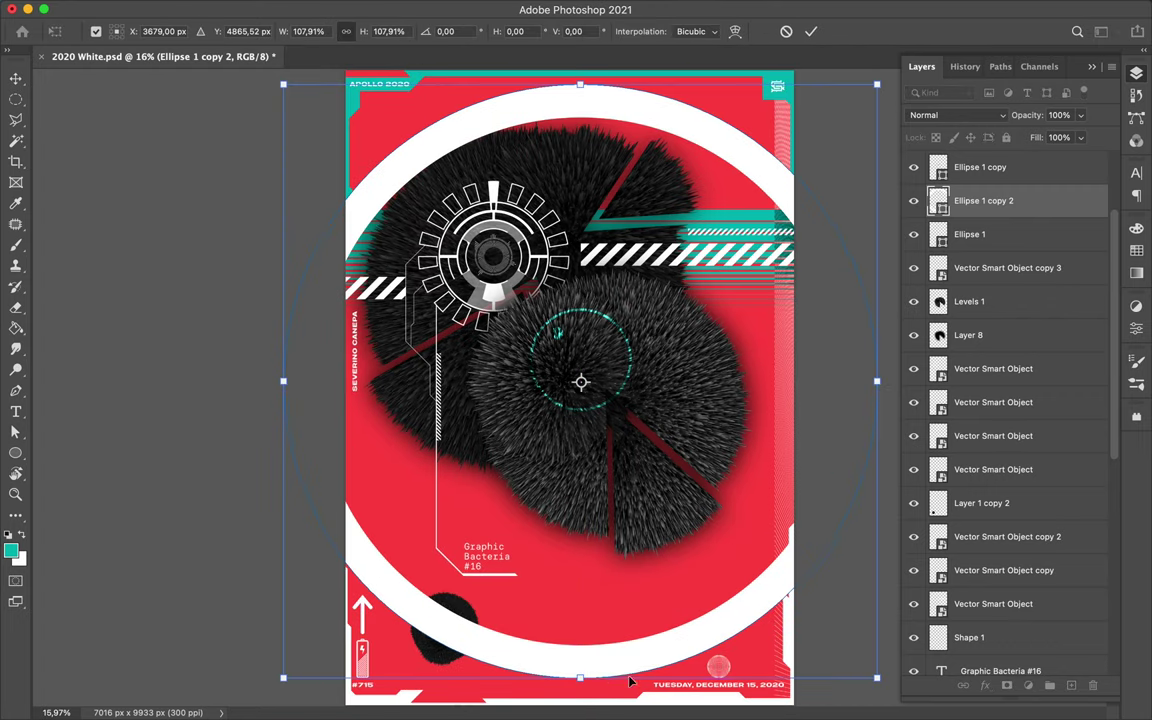
key("Return")
mouse_move(984, 321)
left_mouse_down()
mouse_move(980, 652)
mouse_move(980, 507)
left_mouse_up()
key("a")
Step: Cut away a section of the white ring's path to leave an arc
key("a")
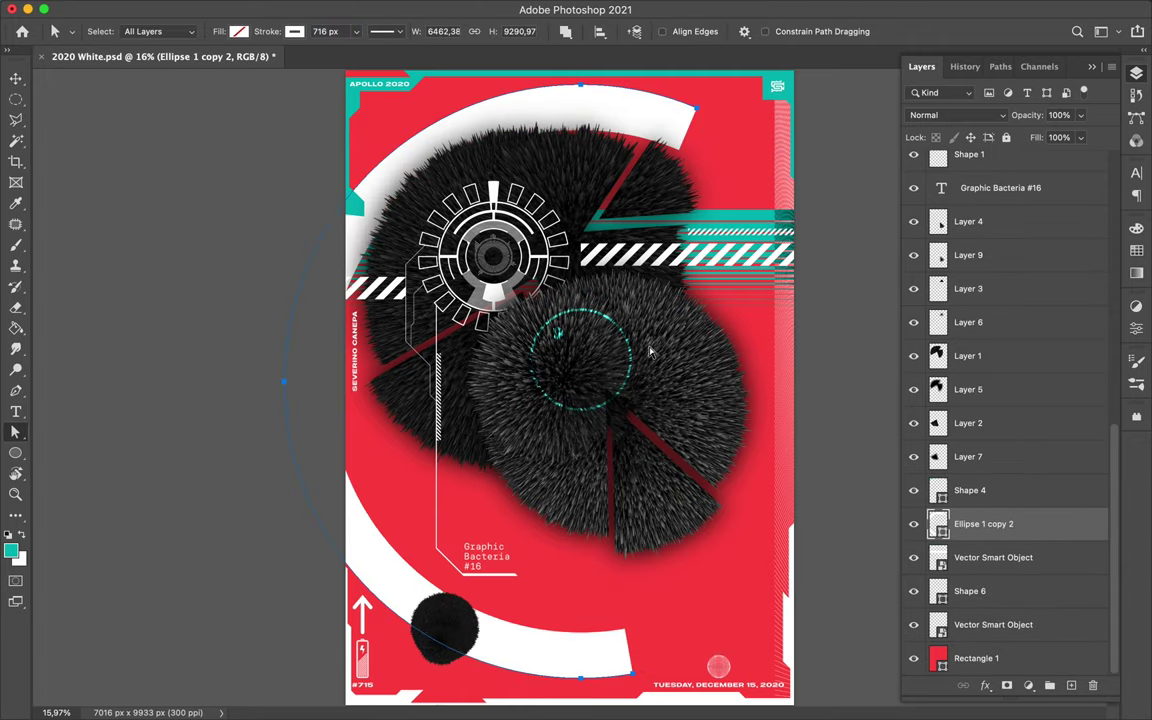
key("p")
key("a")
scroll(292, 311, "down", 1)
key("p")
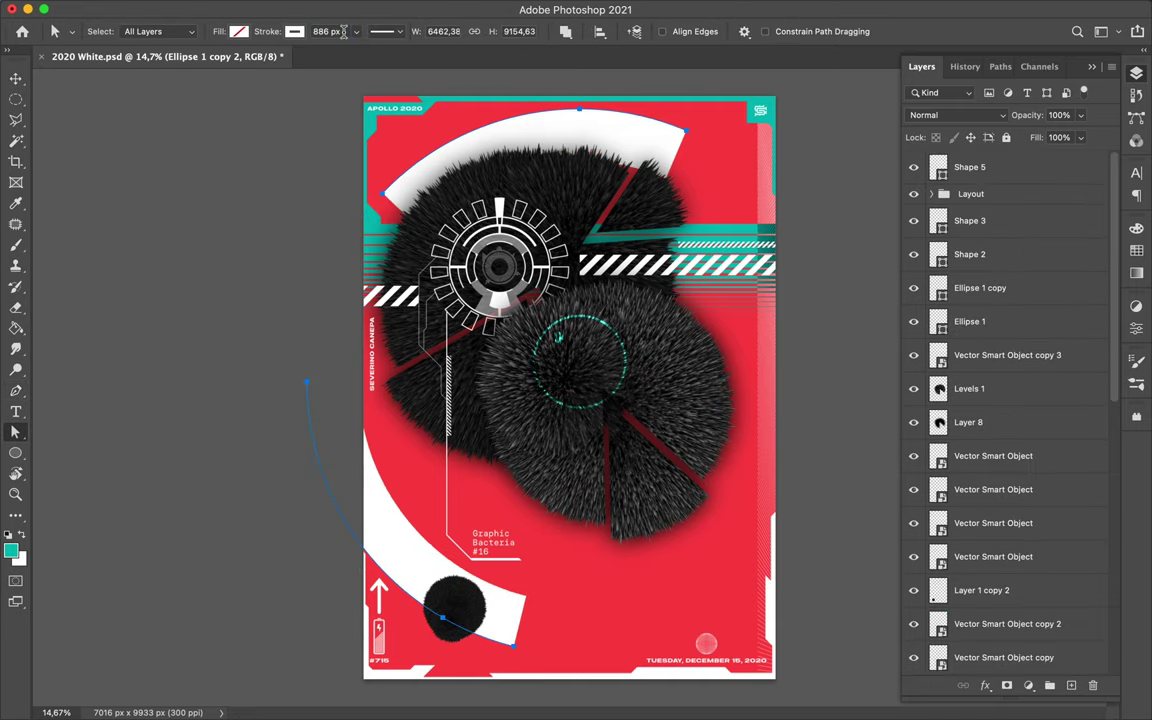
Step: Nudge the white arc up-left and draw a small teal rectangle near the top-left
key("v")
left_click_drag(393, 562, 382, 553)
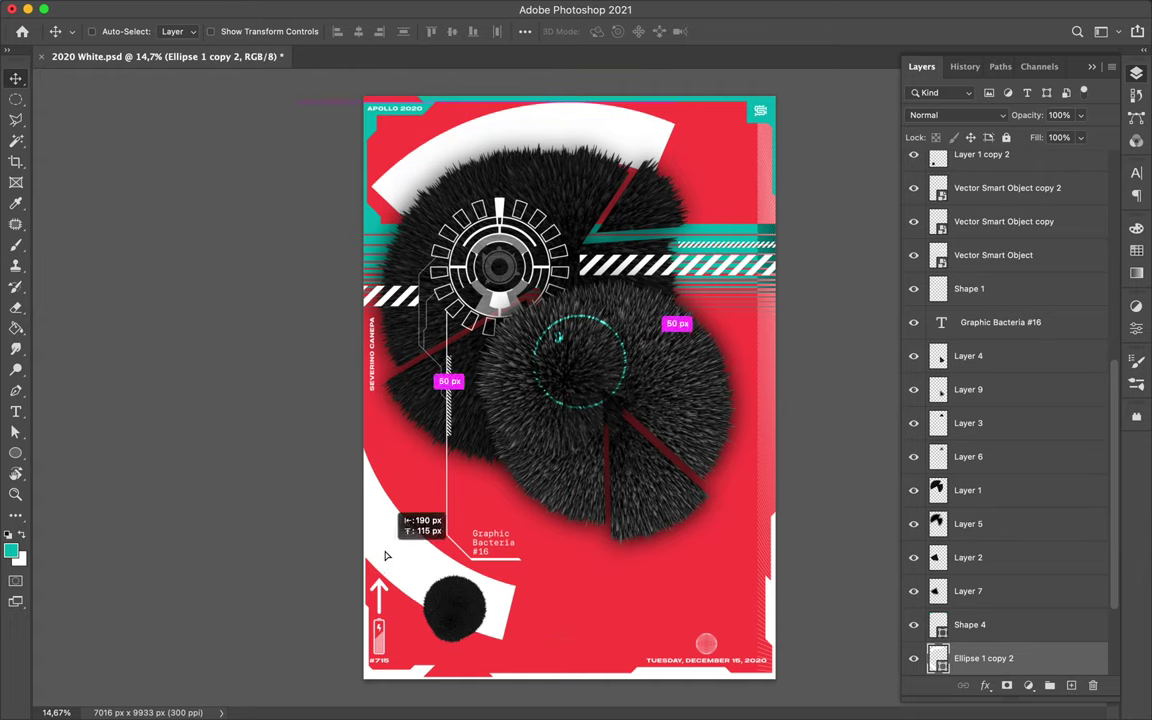
key("u")
left_click_drag(416, 172, 475, 223)
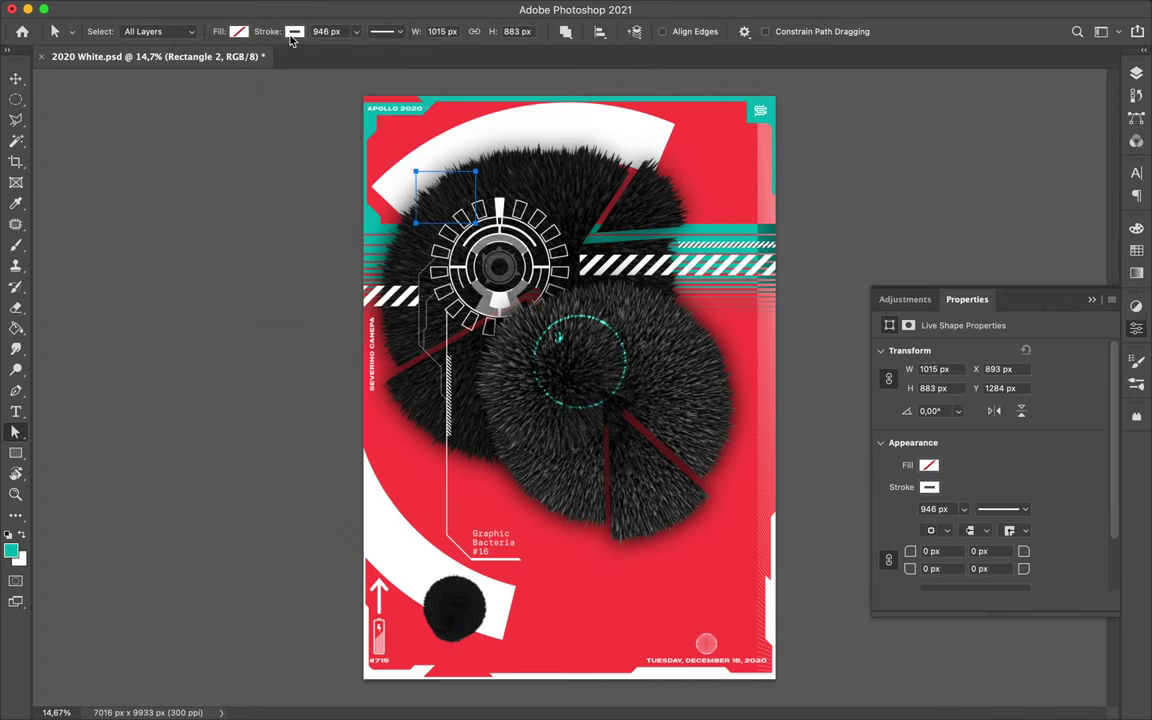
Step: Place a copy of the teal rectangle beside the striped band
key("v")
left_click(1138, 75)
left_click_drag(594, 242, 597, 272)
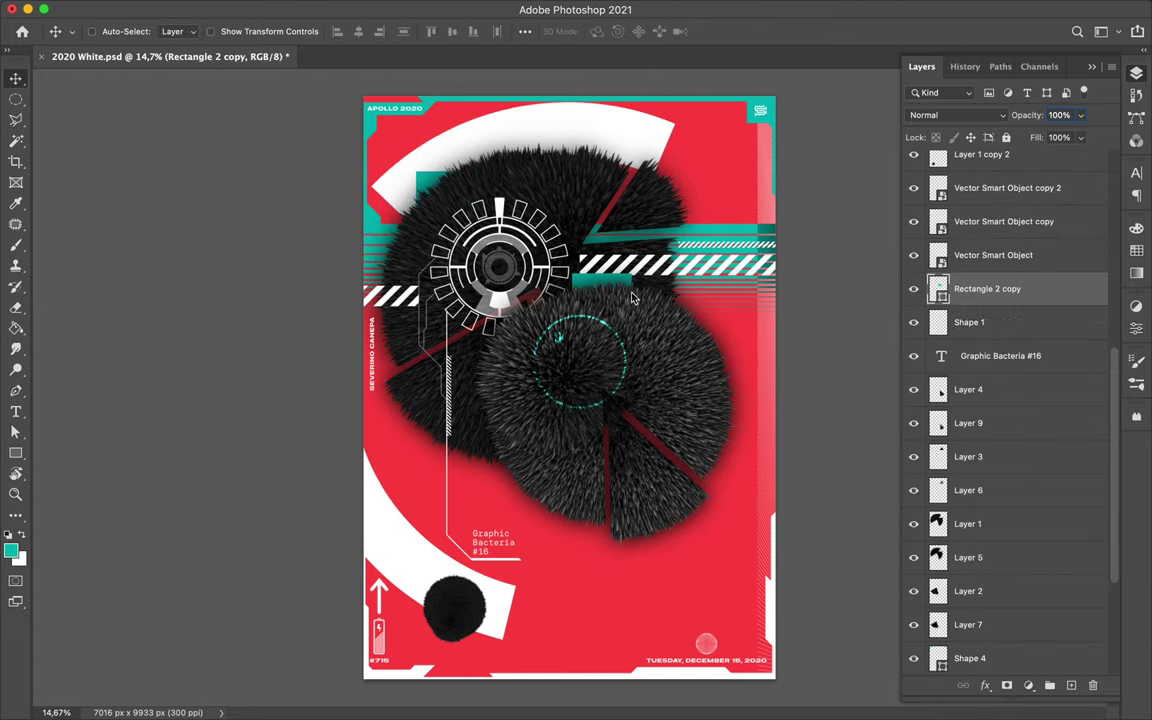
left_click_drag(543, 128, 538, 122)
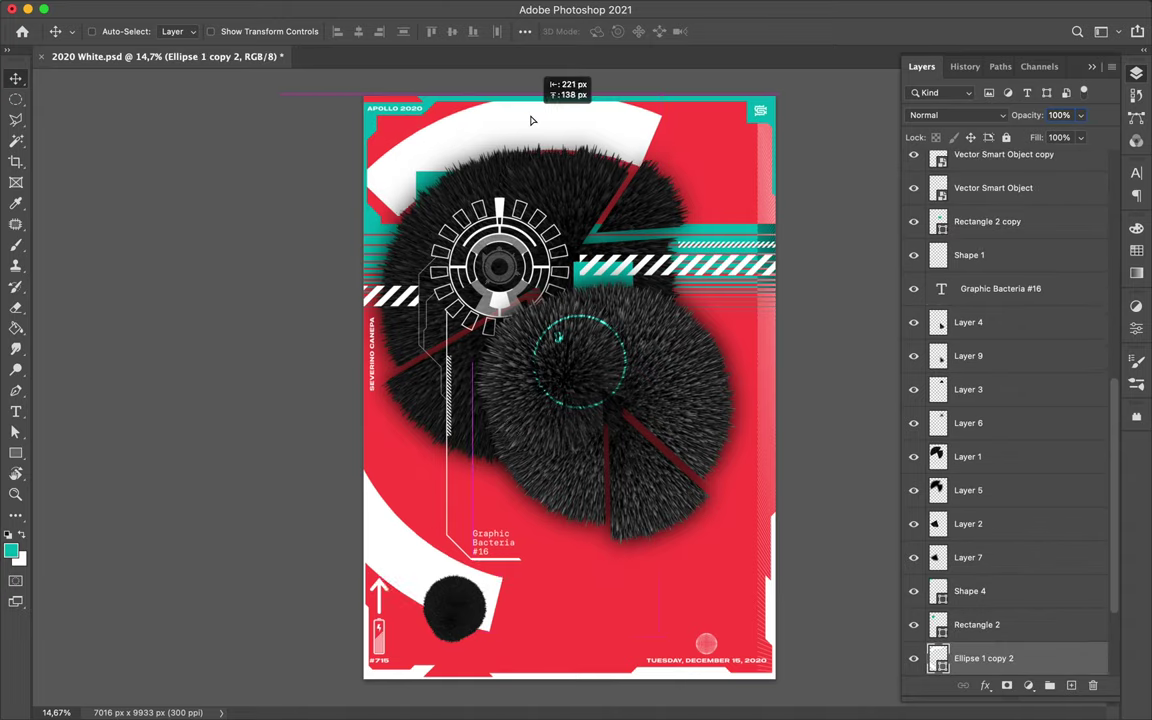
Step: Draw a teal Pen shape along the poster's top edge
key("p")
left_click(490, 101)
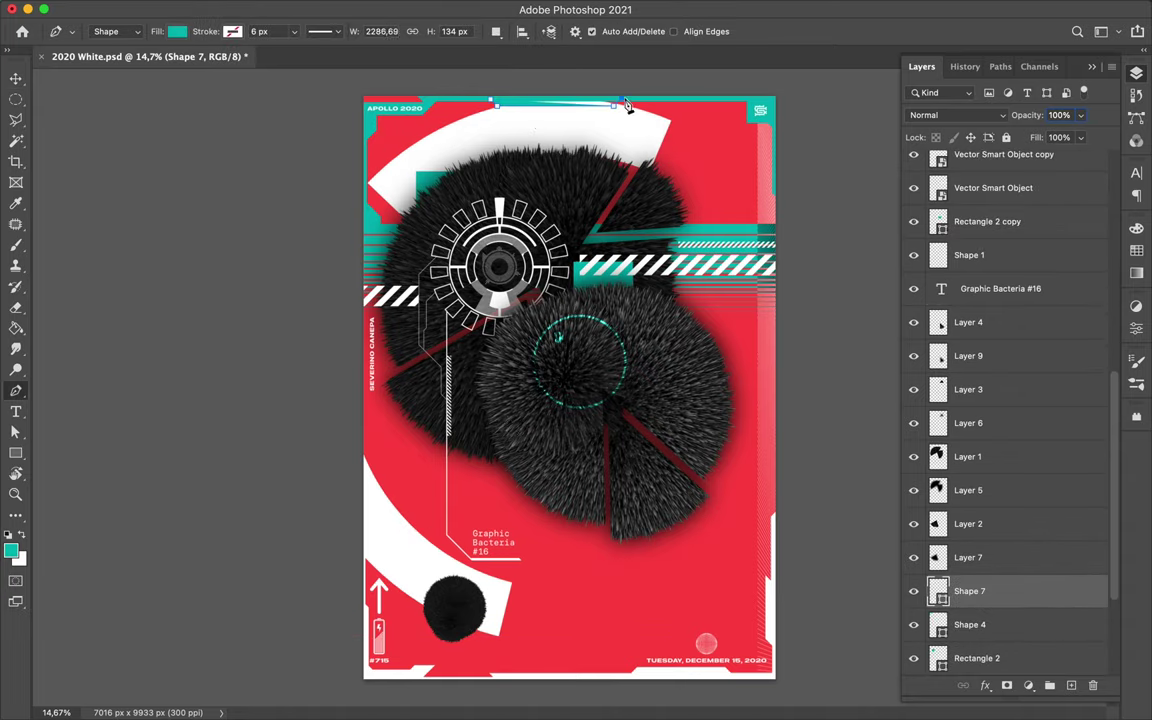
key("a")
left_click(617, 160)
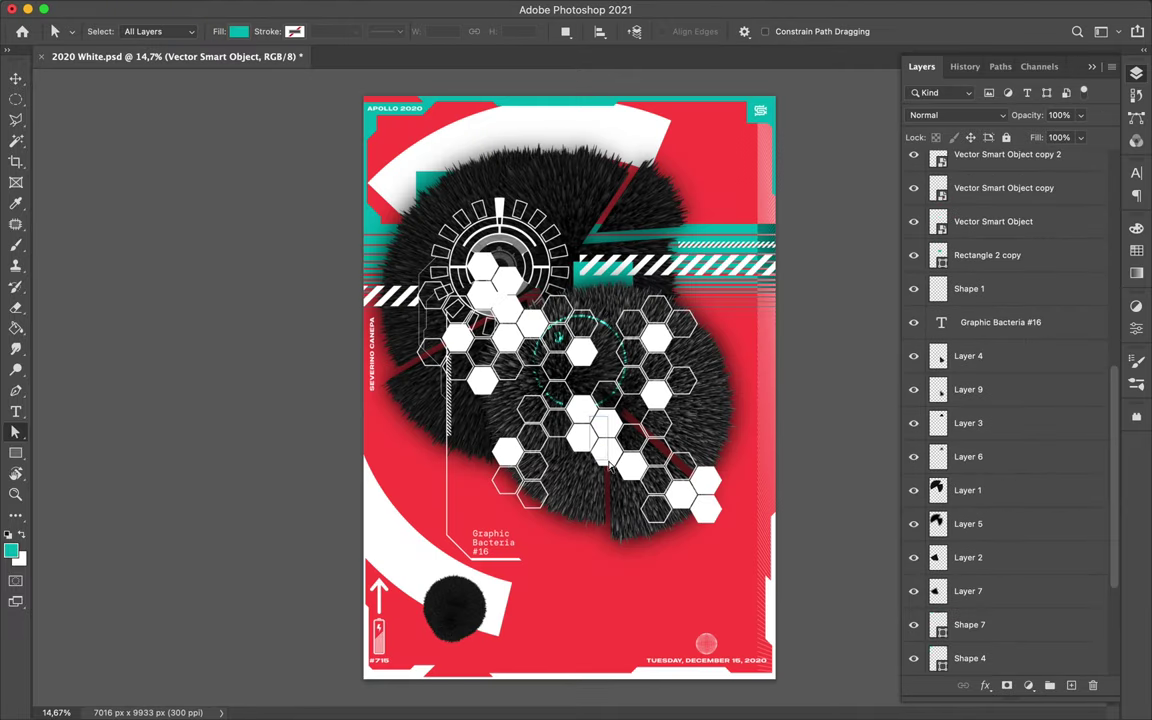
Step: Paste the hexagon pattern and position it around the lower fur sphere
key("v")
left_click(608, 468)
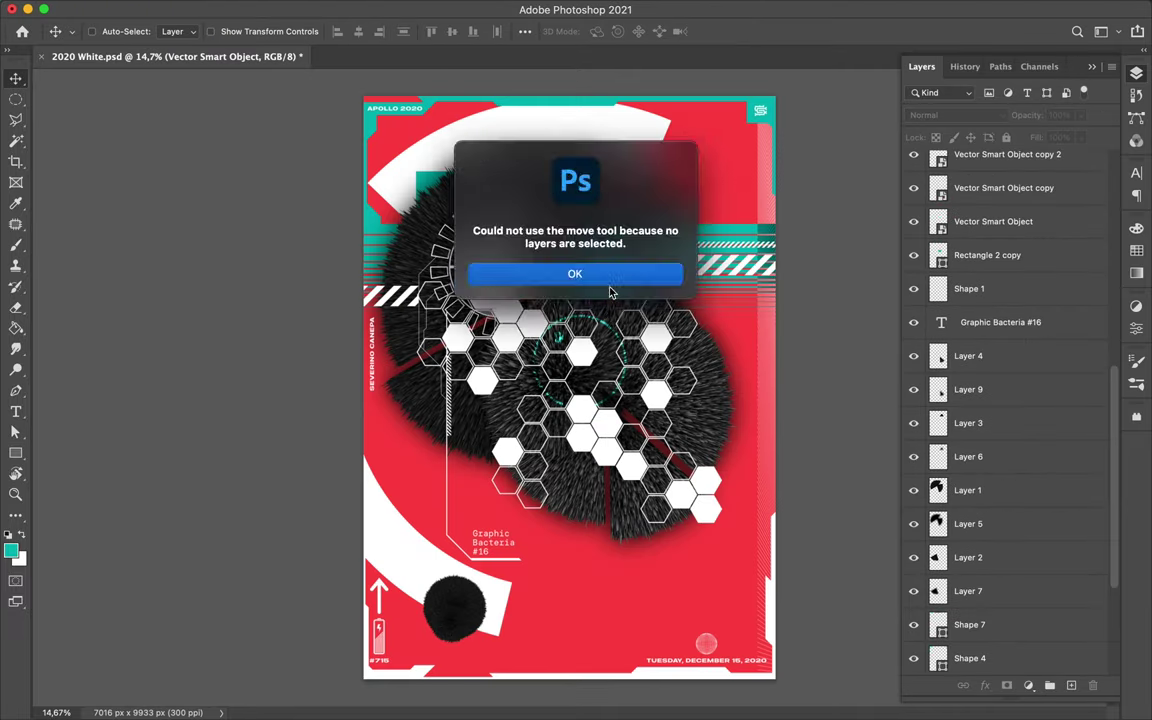
key("Return")
left_click_drag(1000, 162, 987, 611)
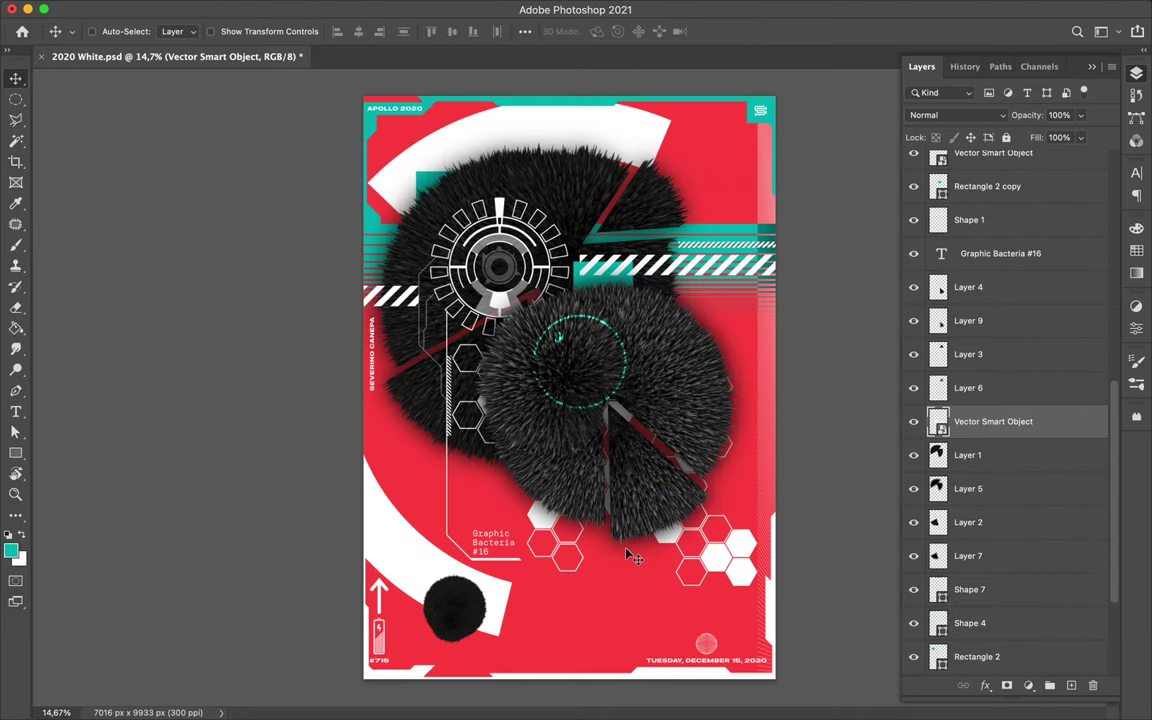
Step: Delete the top section of the white arc path
left_click(474, 141)
key("a")
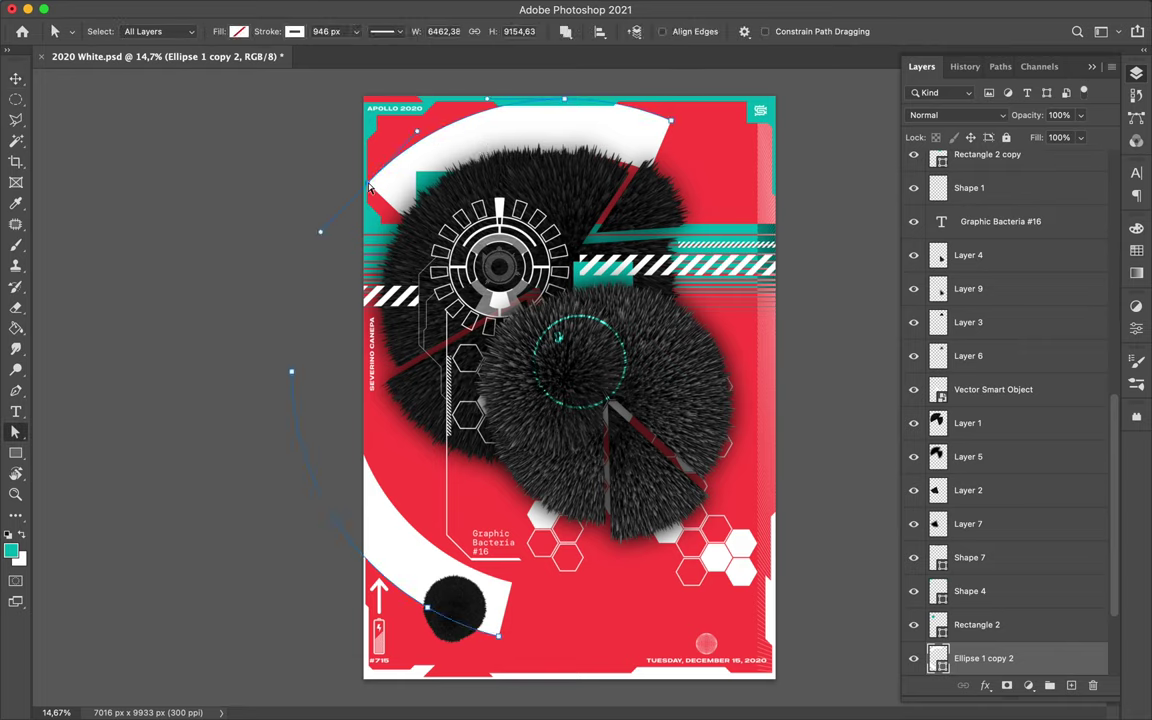
key("Delete")
Step: Shift the lower and upper fur clusters up-left, move a fur wedge down-right, and select the teal ring copy
key("v")
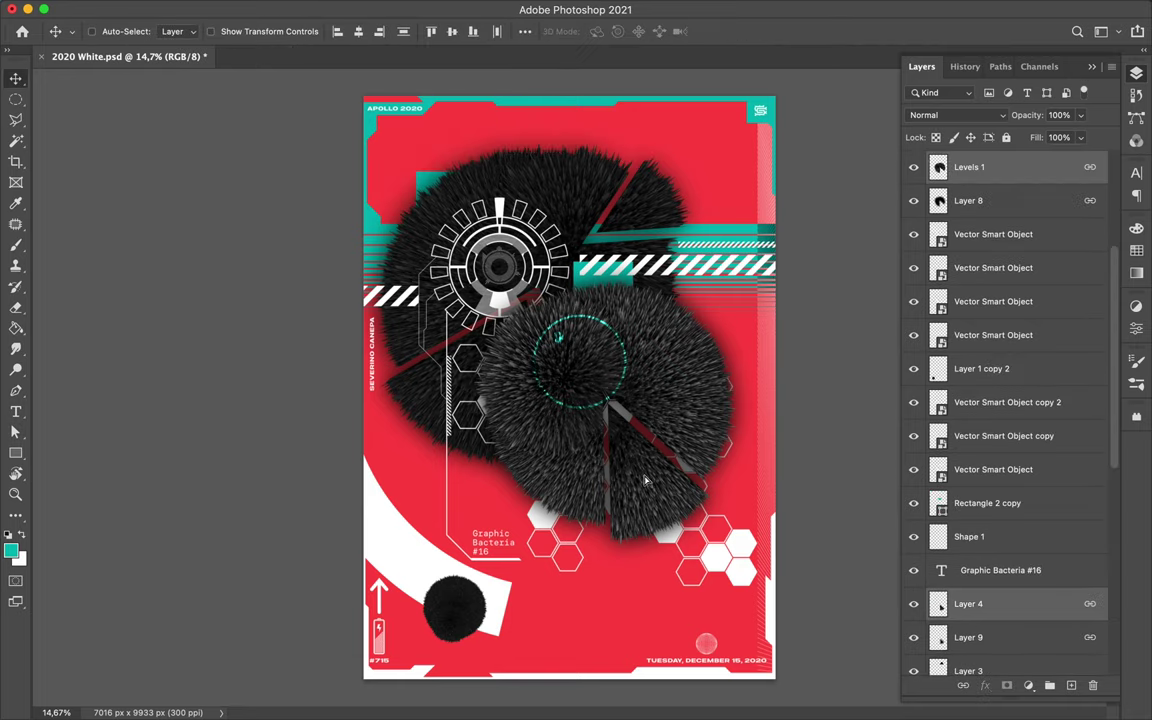
left_click_drag(643, 476, 638, 473)
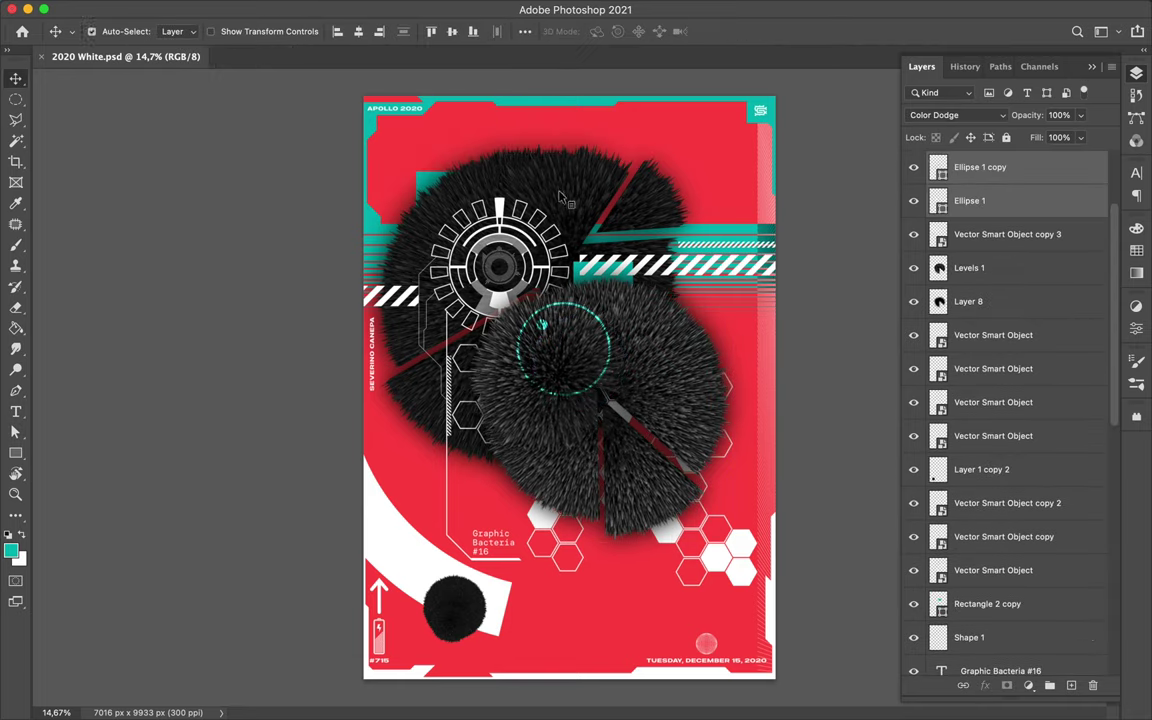
left_click(544, 222, "ctrl")
key("ctrl+t")
mouse_move(544, 222)
left_mouse_down()
mouse_move(481, 176)
mouse_move(688, 177)
left_mouse_up()
key("Return")
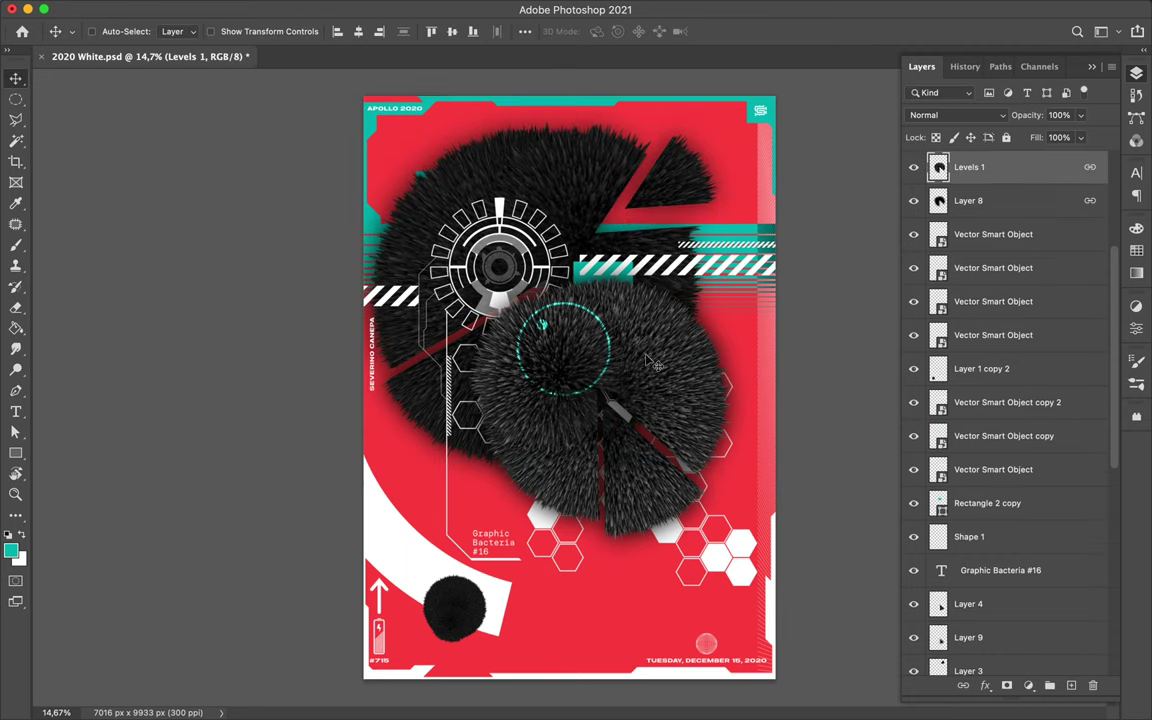
left_click_drag(690, 390, 707, 409)
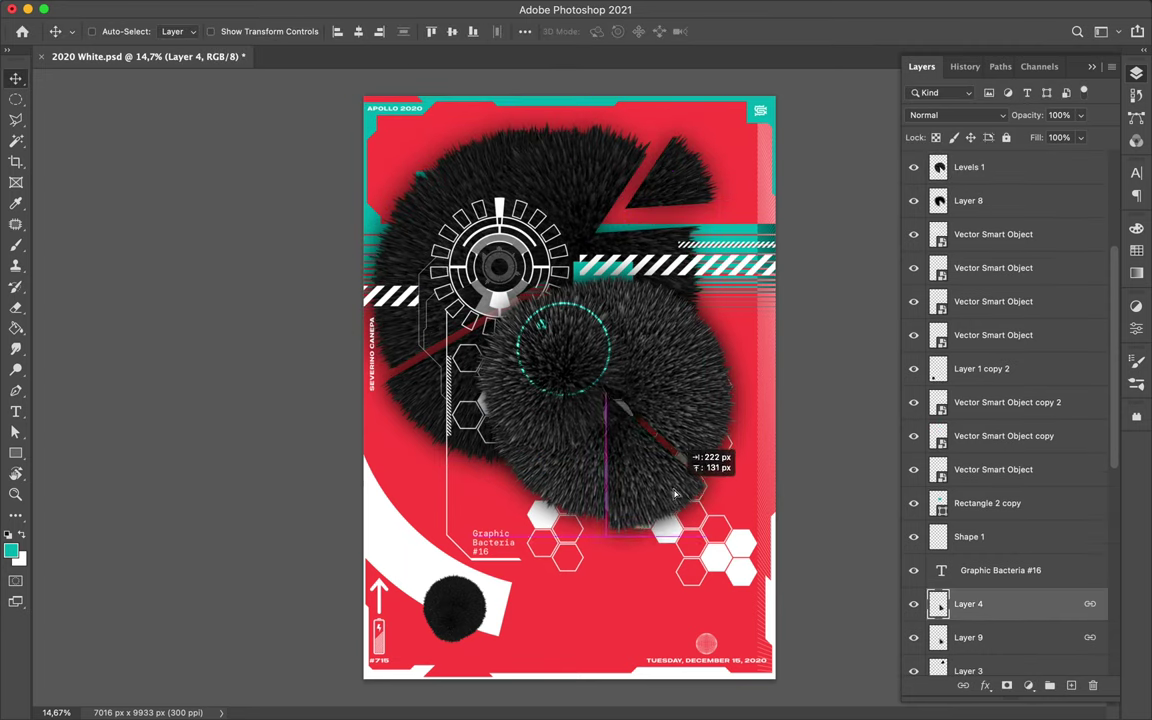
left_click(612, 343)
Step: Give Ellipse 1 copy 3 a dashed stroke with dash 1 and gap 2
key("a")
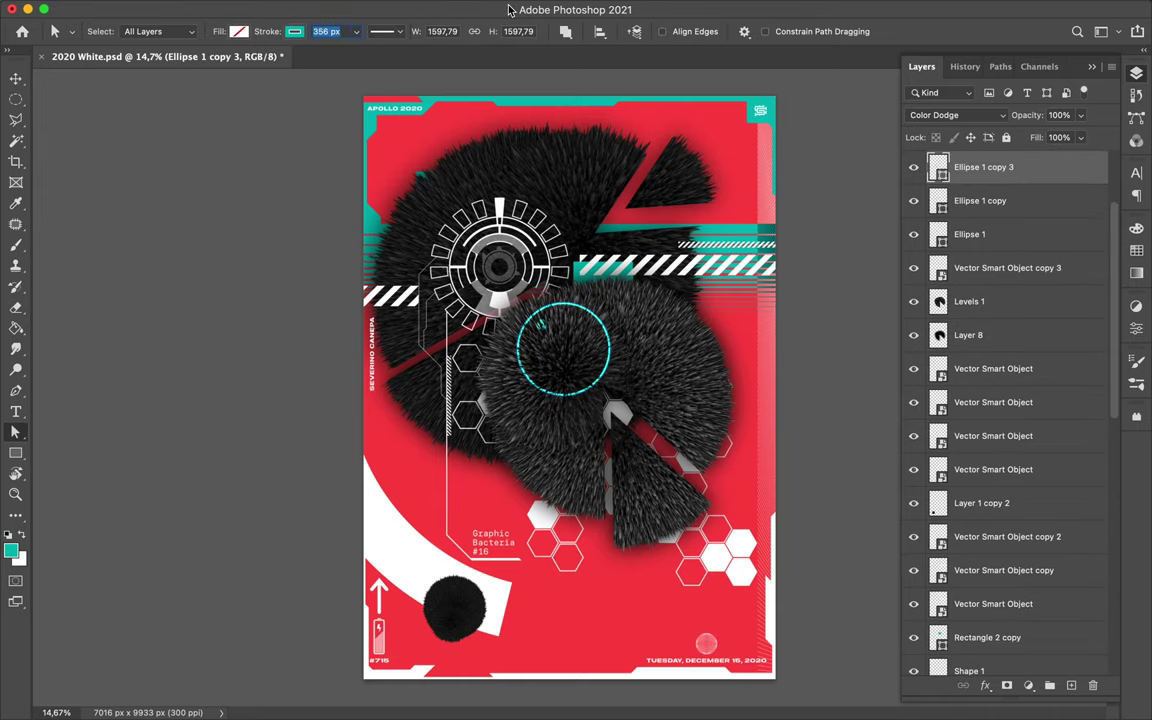
left_click(385, 31)
left_click(380, 226)
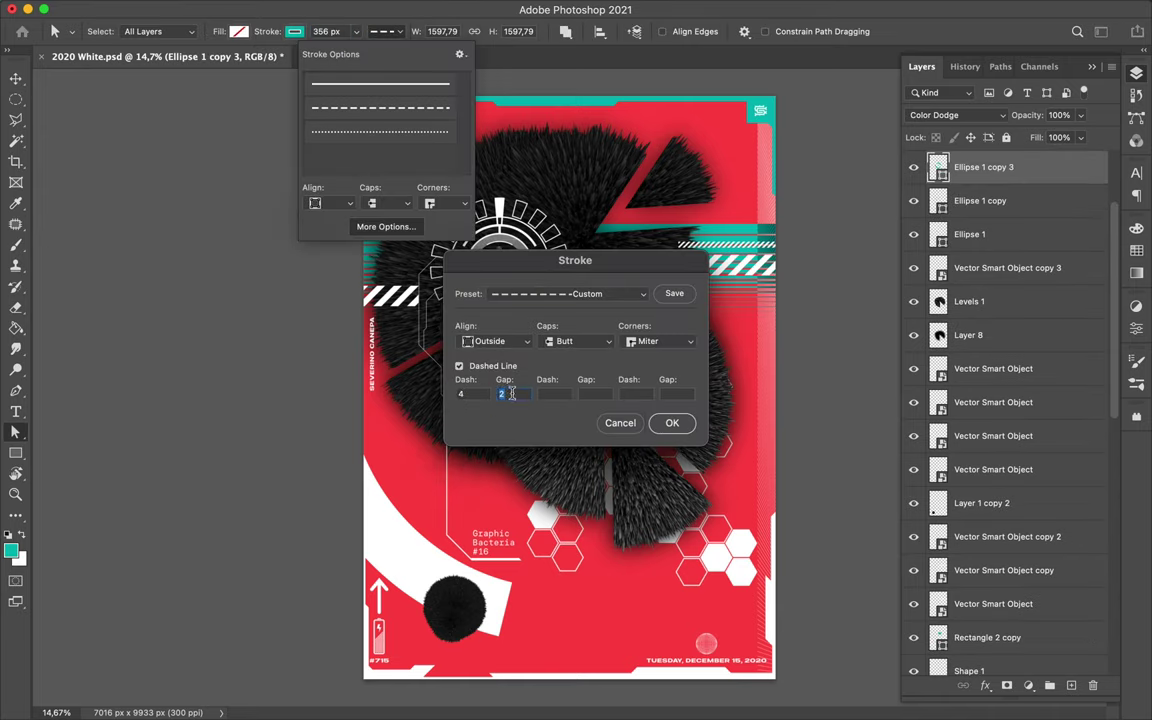
left_click_drag(575, 260, 287, 323)
double_click(177, 457)
type("1")
left_click(211, 459)
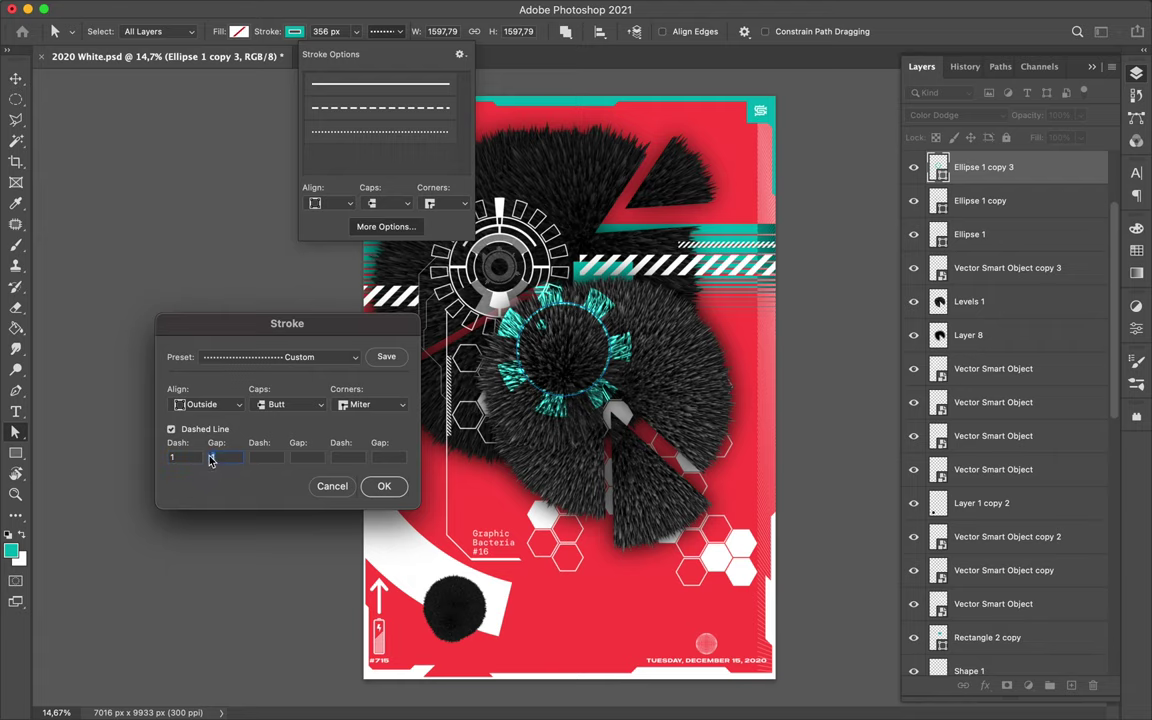
key("Tab")
key("Return")
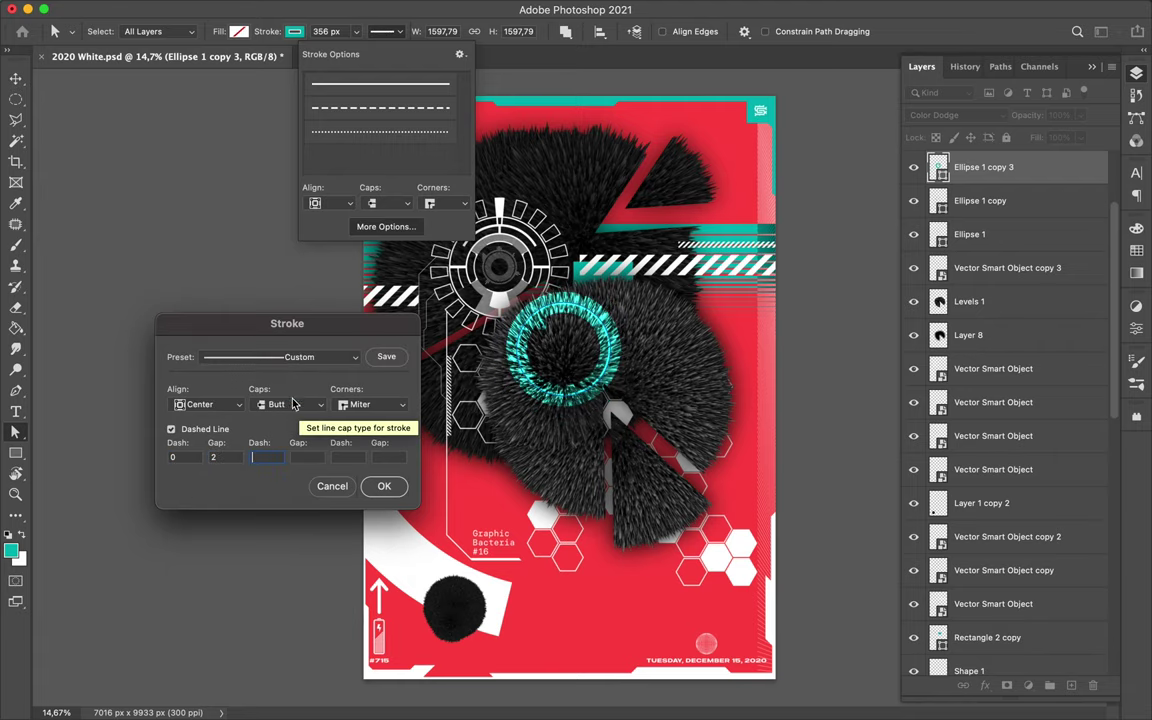
double_click(177, 457)
type("1")
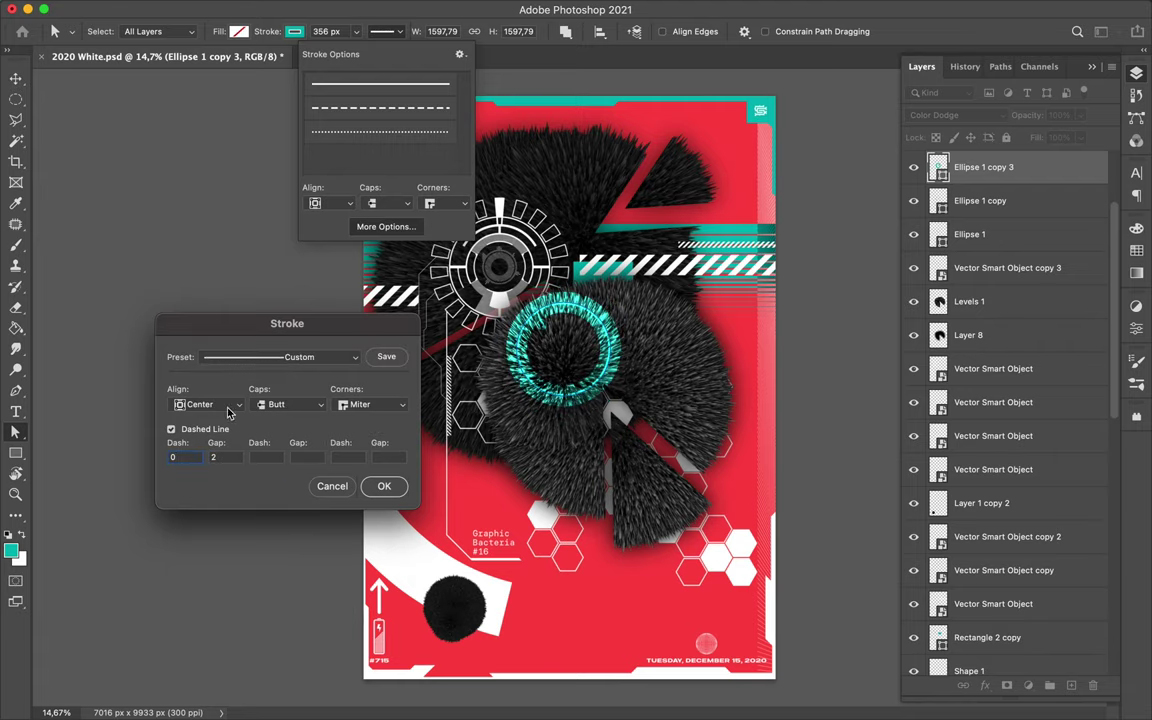
key("Return")
Step: Enlarge the dashed teal ring with Free Transform so it surrounds the fur sphere
key("v")
key("ctrl+t")
left_click_drag(620, 320, 645, 345)
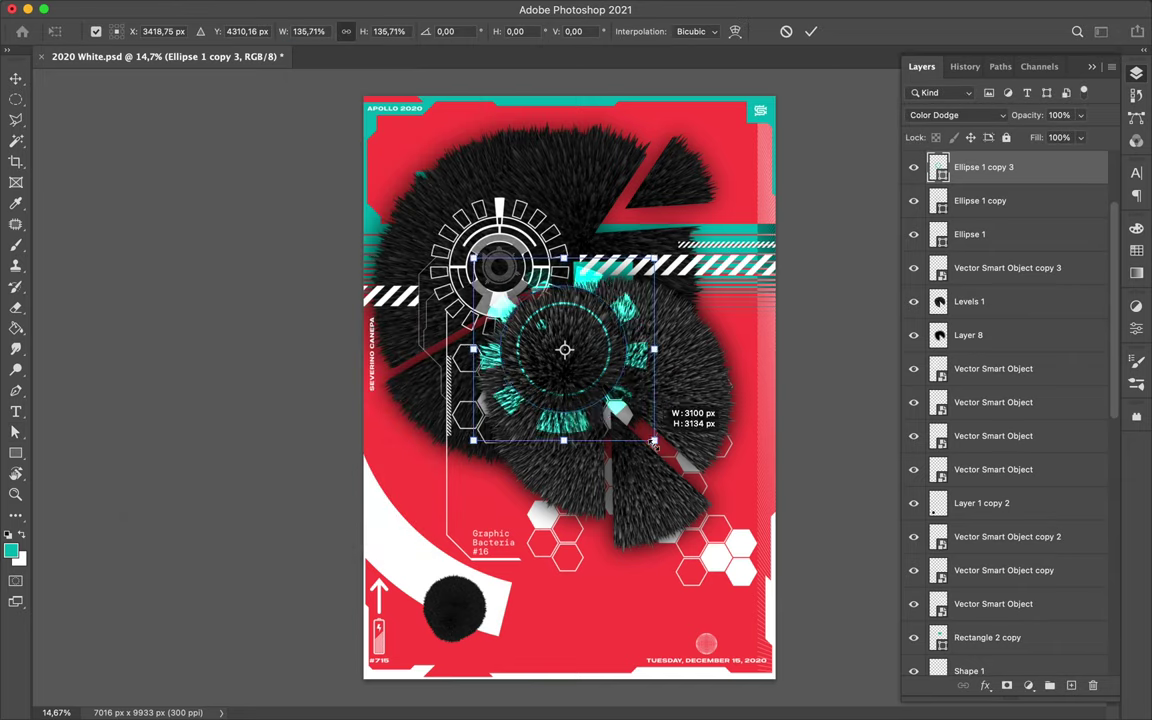
key("Return")
key("b")
key("l")
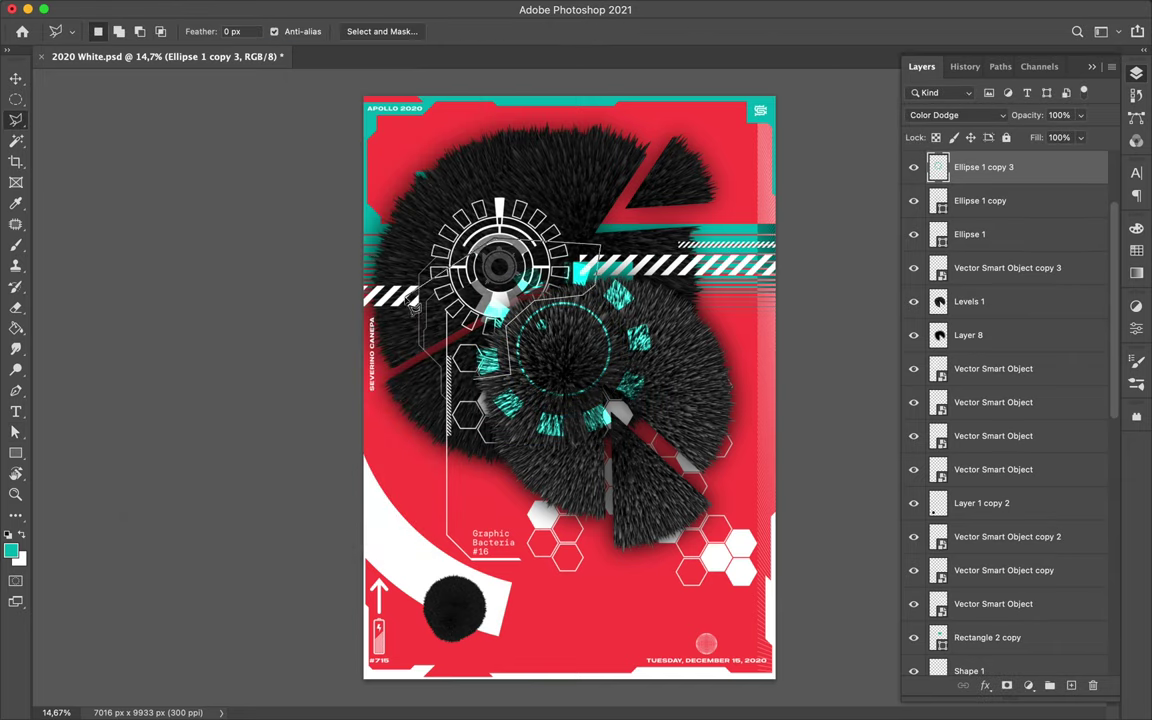
Step: Tilt the dashed ring into perspective with a Perspective/Distort transform
key("v")
key("ctrl+t")
right_click(632, 325)
left_click(660, 435)
mouse_move(645, 285)
left_mouse_down()
mouse_move(634, 268)
mouse_move(600, 420)
left_mouse_up()
key("Return")
Step: Set the Ellipse 1 copy 3 ring layer's blend mode to Vivid Light
key("super+Tab")
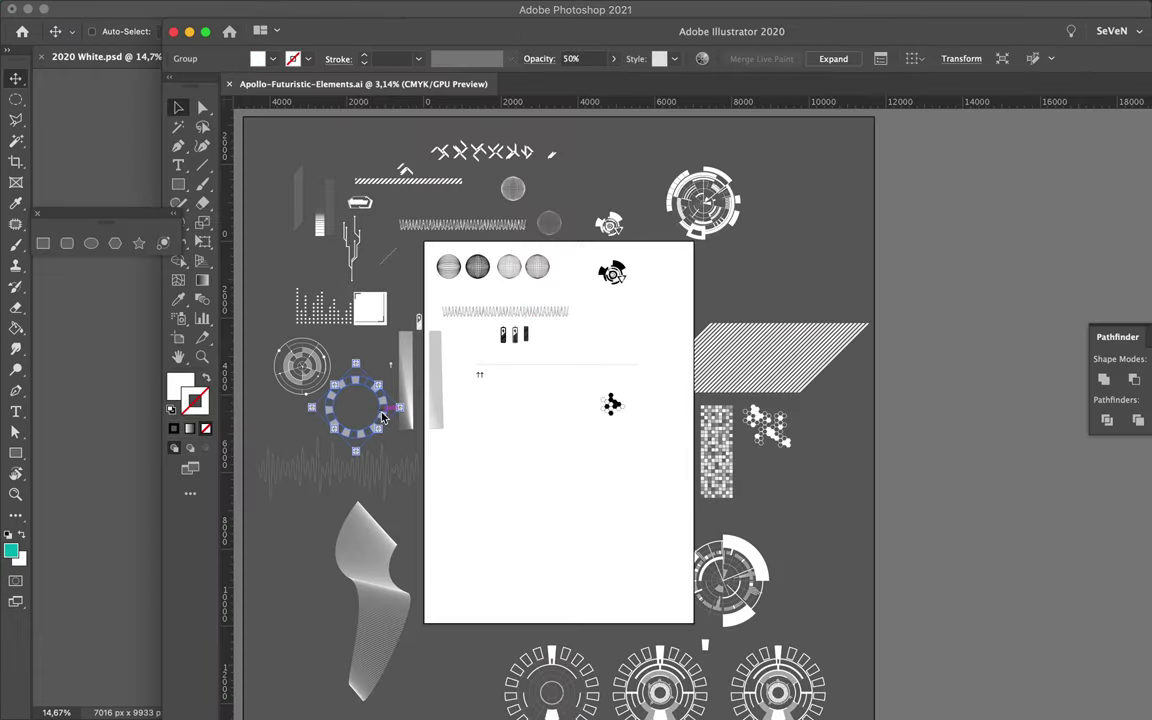
key("super+Tab")
left_click(955, 115)
left_click(955, 162)
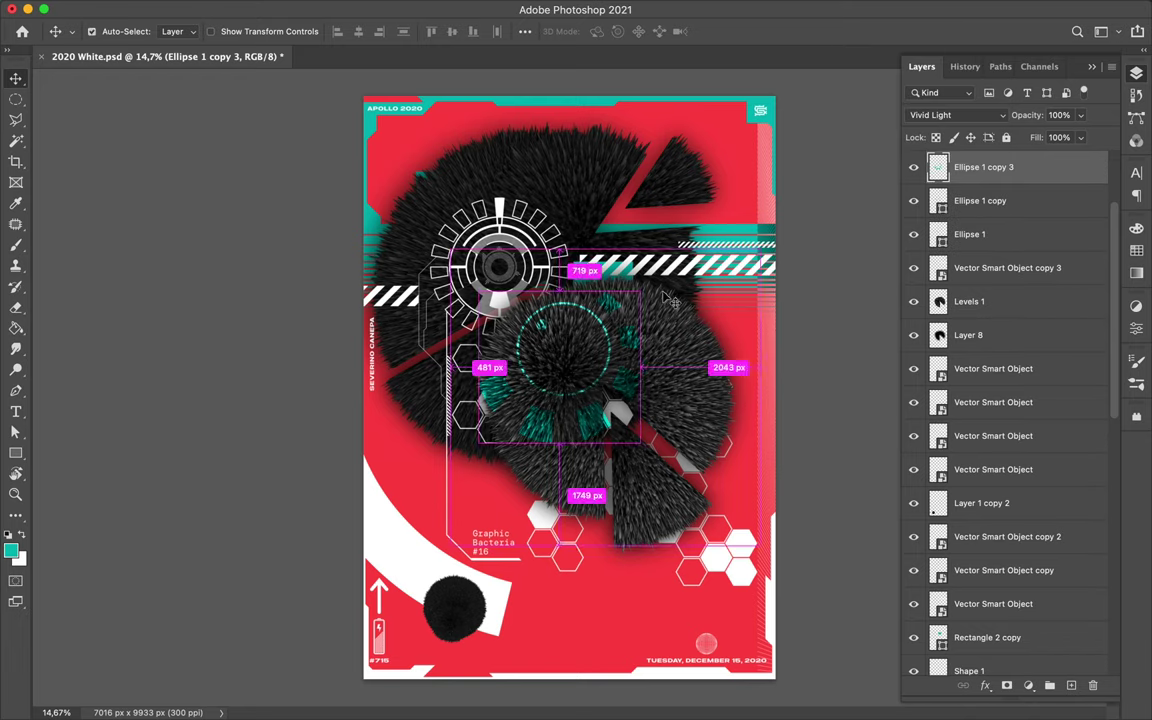